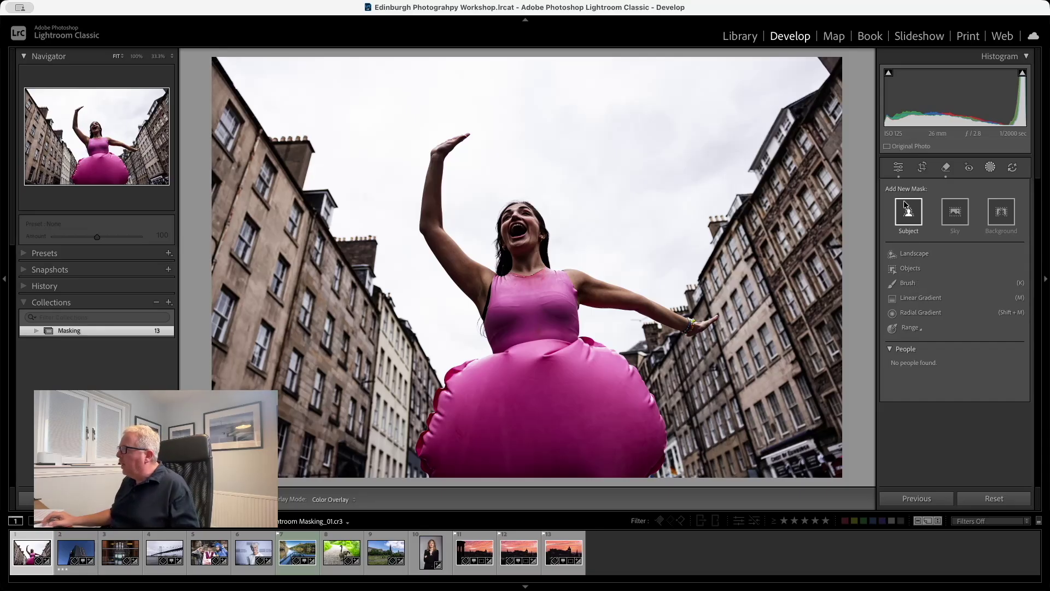
# Mask the woman with a subject selection, then toggle the mask overlay and view its colour settings
pyautogui.click(908, 217)
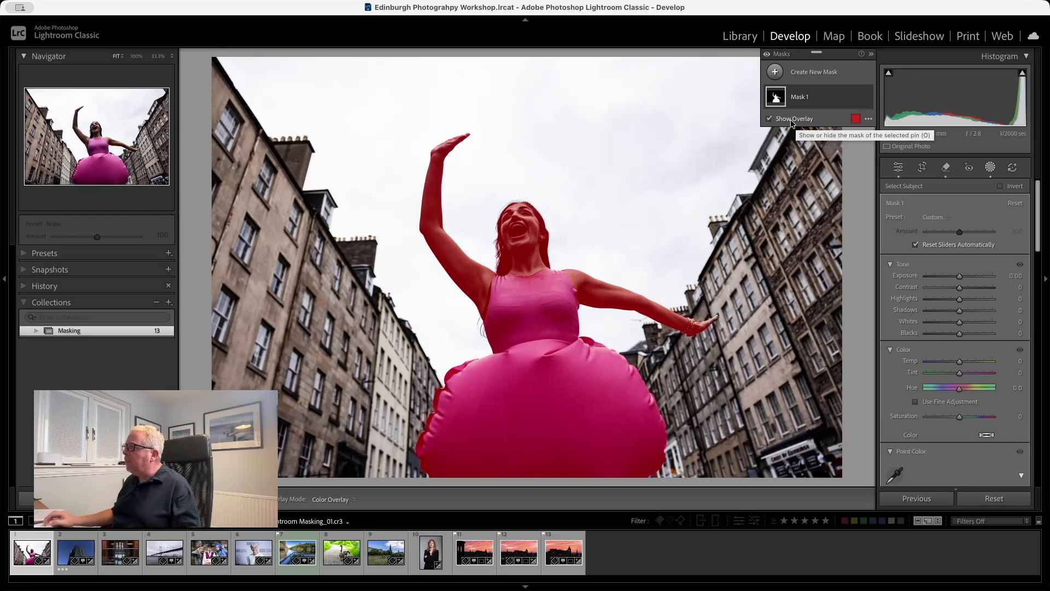
pyautogui.click(770, 119)
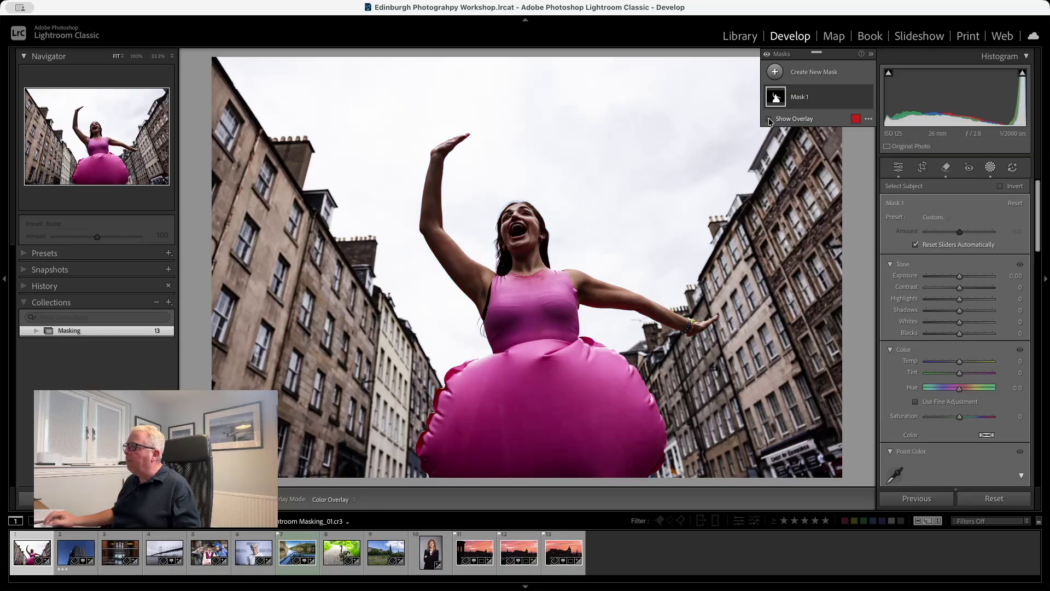
pyautogui.click(770, 119)
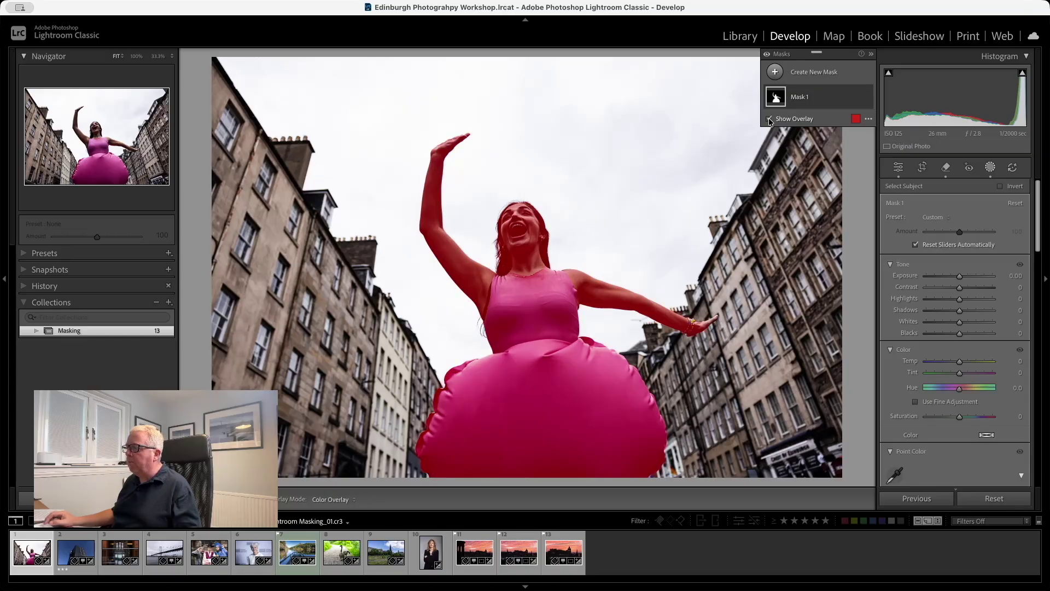
pyautogui.click(856, 119)
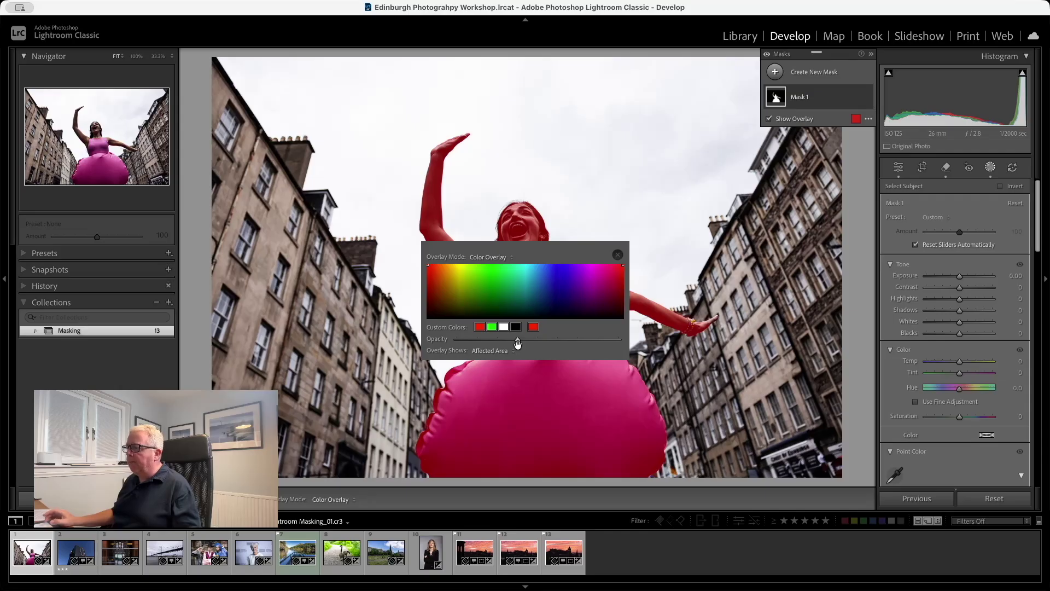
pyautogui.click(616, 254)
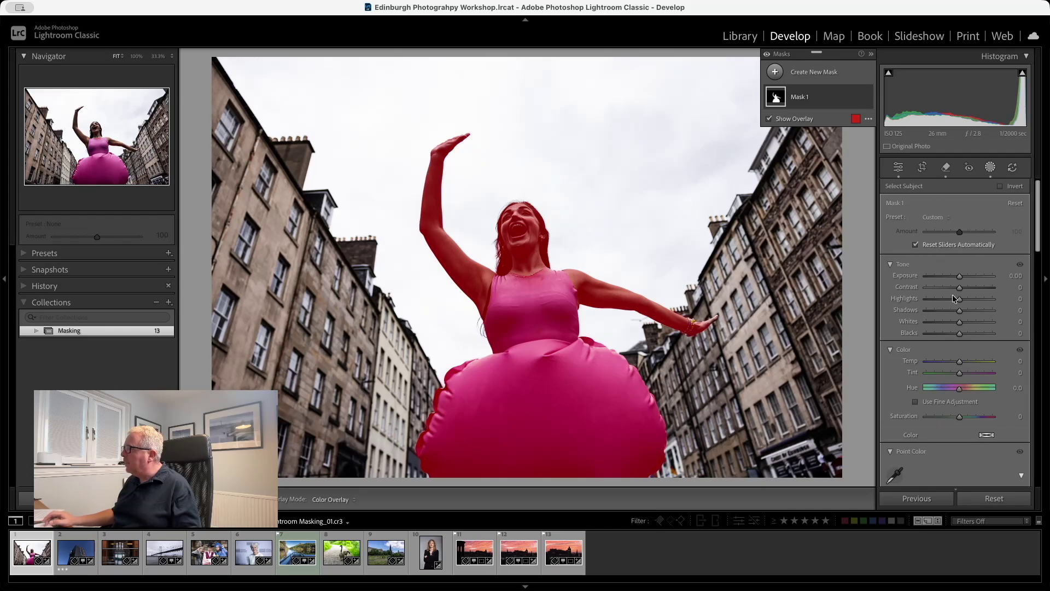
# Brighten the masked woman by setting the mask's exposure to 0.75 and shadows to 23
pyautogui.moveTo(960, 275); pyautogui.dragTo(966, 277)
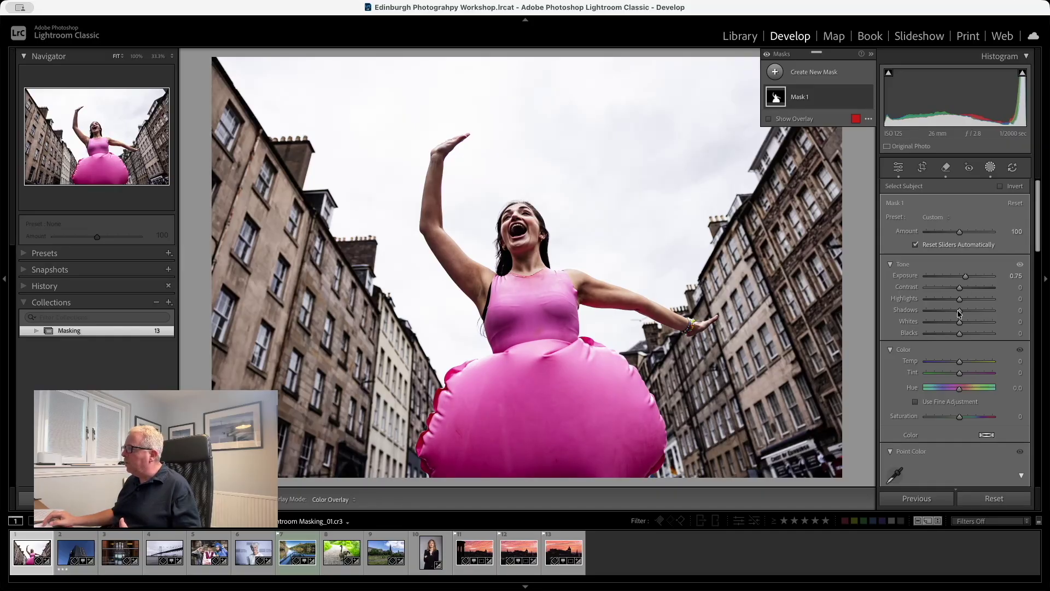
pyautogui.moveTo(959, 313); pyautogui.dragTo(966, 312)
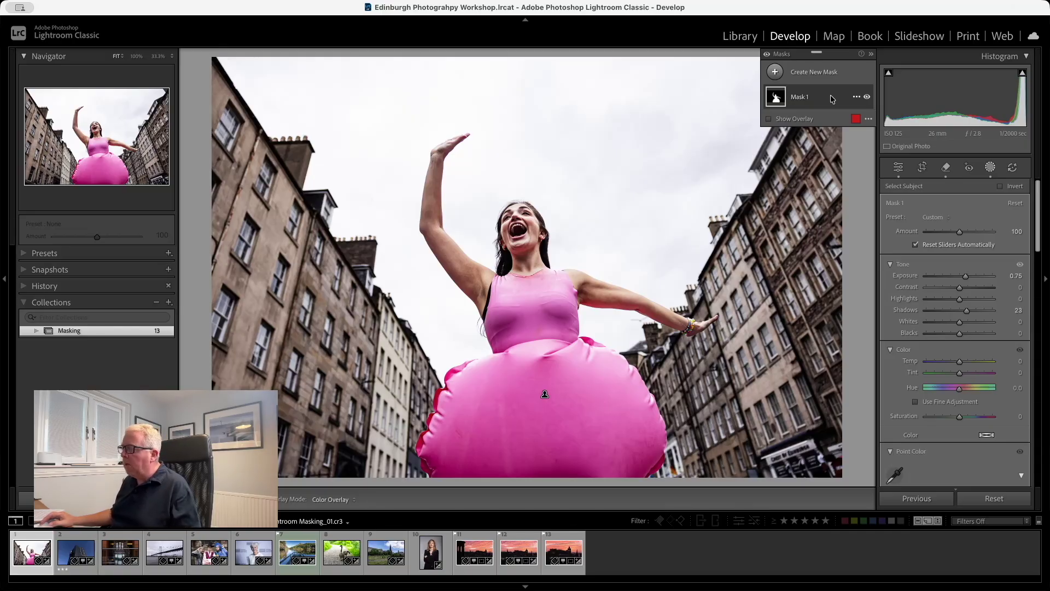
# Mask the distillery building in the second photo as the subject, with exposure 0.71 and shadows 35
pyautogui.click(71, 557)
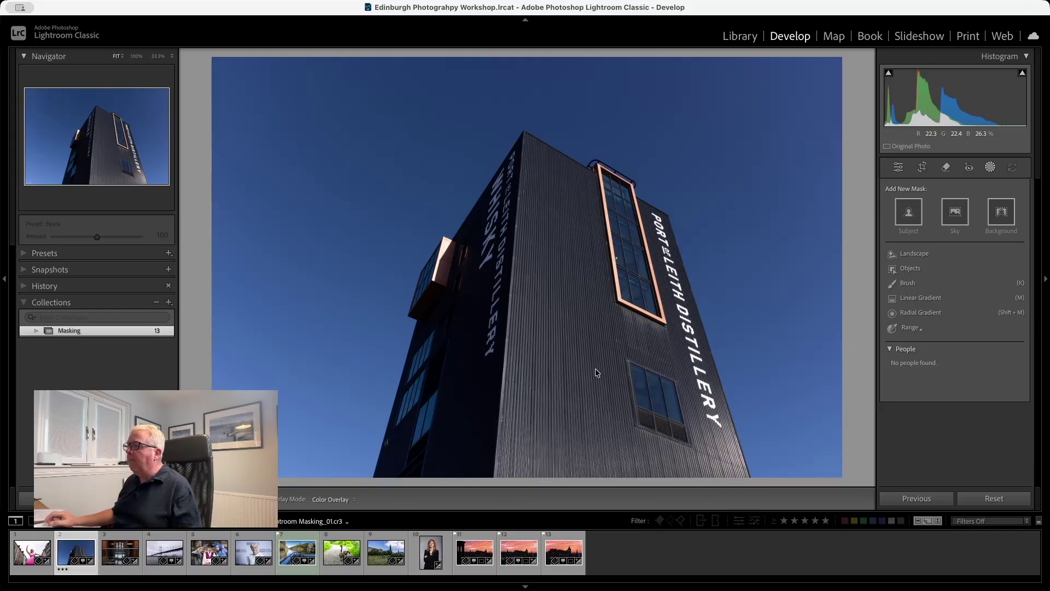
pyautogui.click(908, 215)
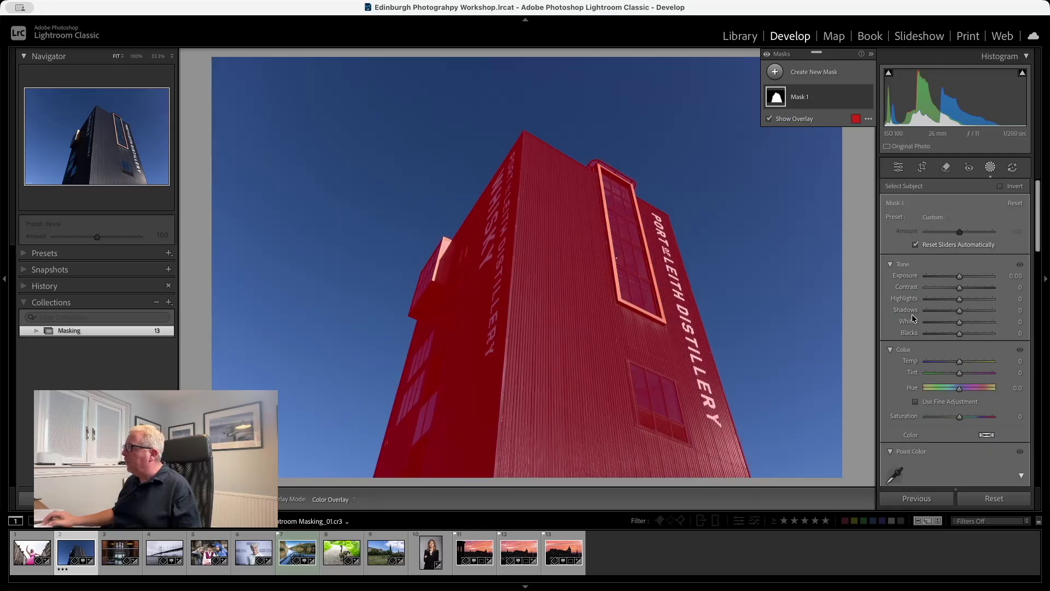
pyautogui.moveTo(957, 276); pyautogui.dragTo(964, 277)
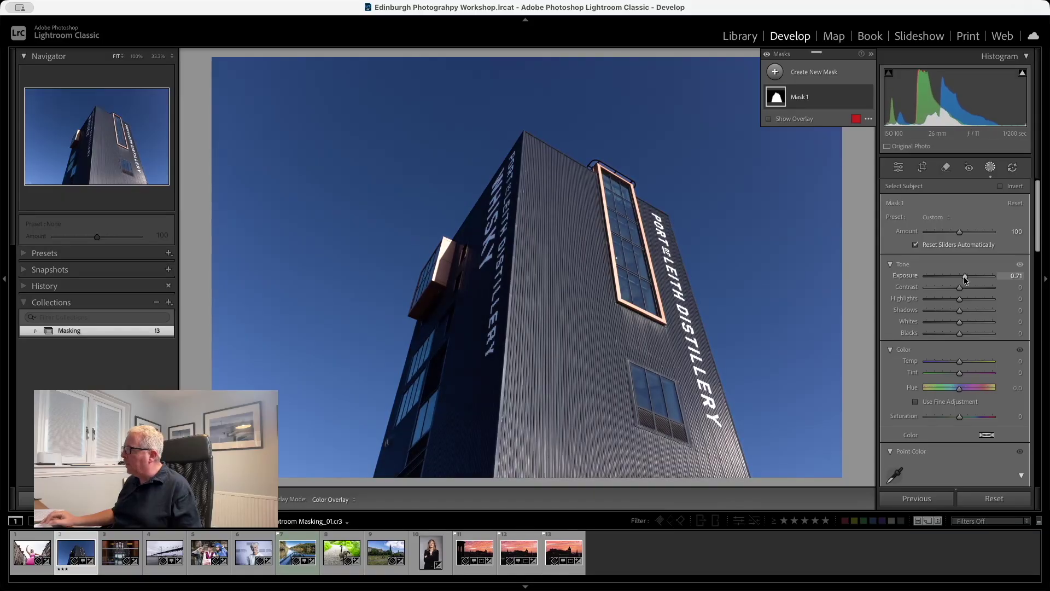
pyautogui.moveTo(960, 313); pyautogui.dragTo(970, 312)
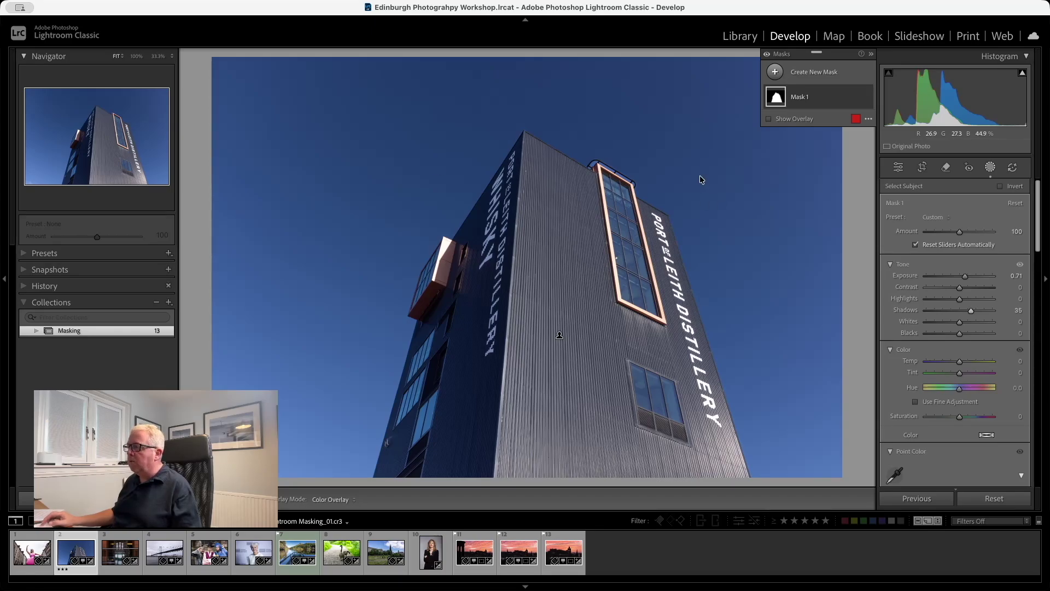
# Mask the gin bottles in the third photo as the subject, raising exposure slightly and setting clarity to 30 and dehaze to 13
pyautogui.click(118, 551)
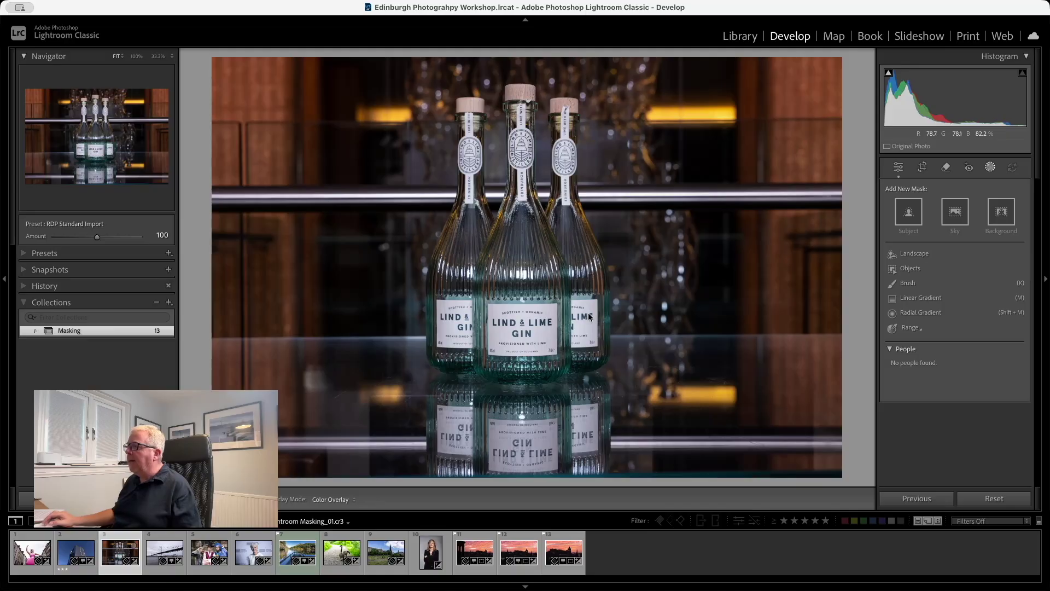
pyautogui.click(907, 212)
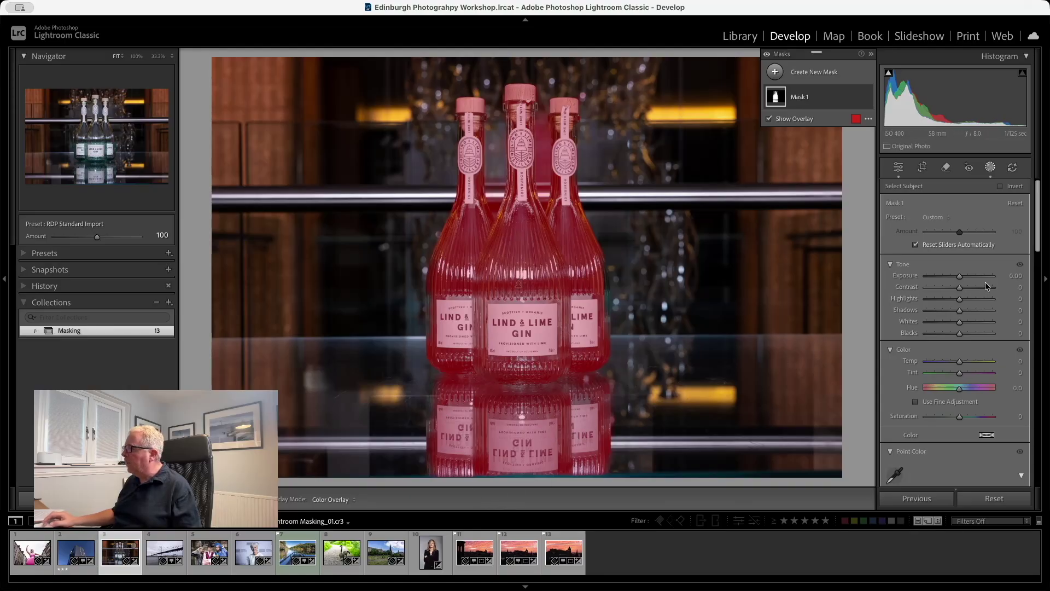
pyautogui.moveTo(960, 277); pyautogui.dragTo(967, 277)
pyautogui.scroll(-10, 929, 421)
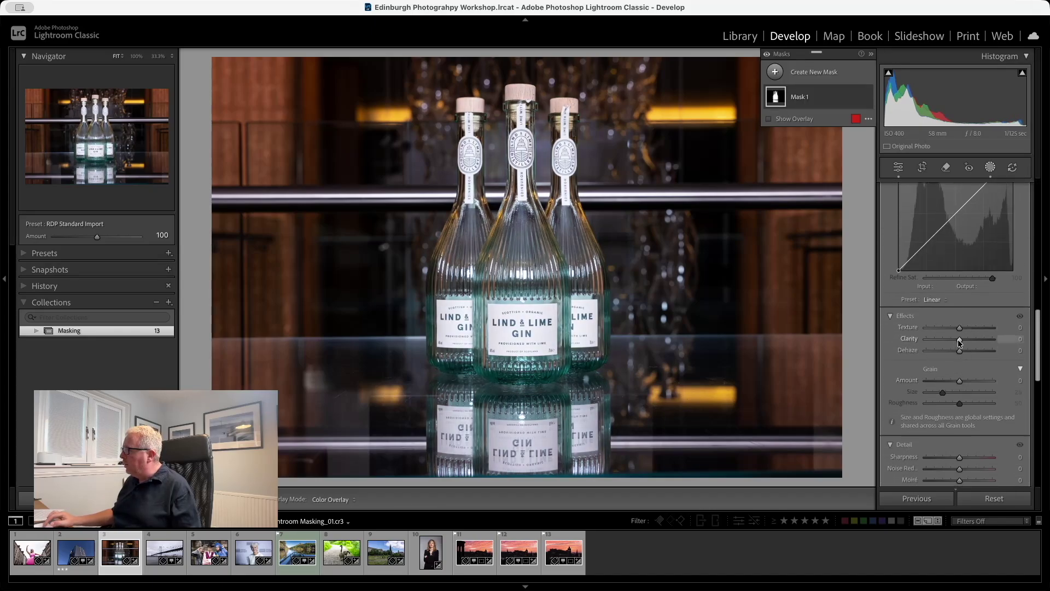
pyautogui.moveTo(959, 341)
pyautogui.mouseDown()
pyautogui.moveTo(974, 342)
pyautogui.moveTo(963, 352)
pyautogui.mouseUp()
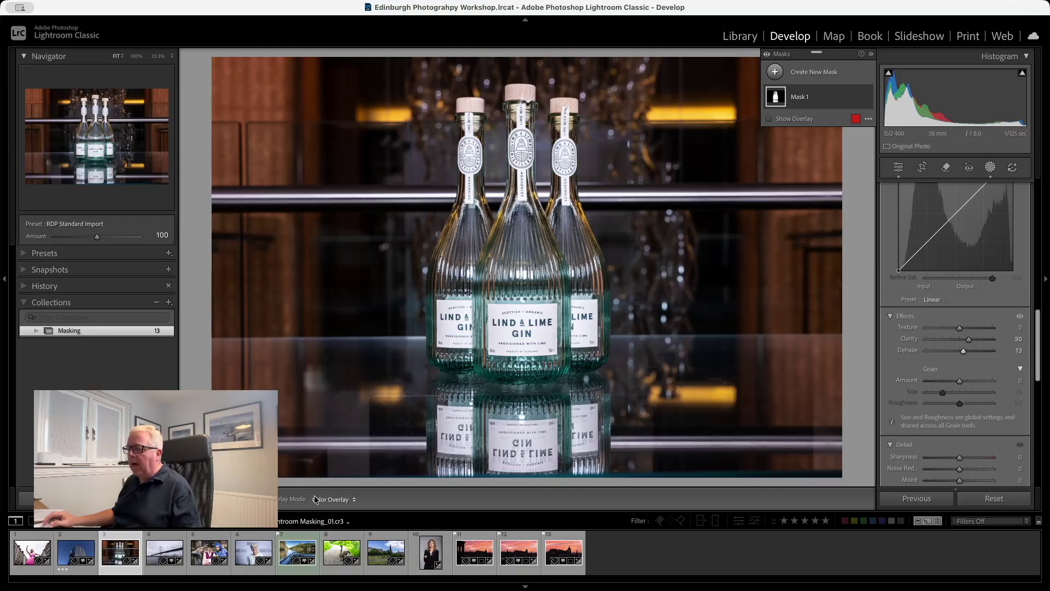
# Add a subject mask to the bridge photo, and open the photo of the three costumed men
pyautogui.click(162, 554)
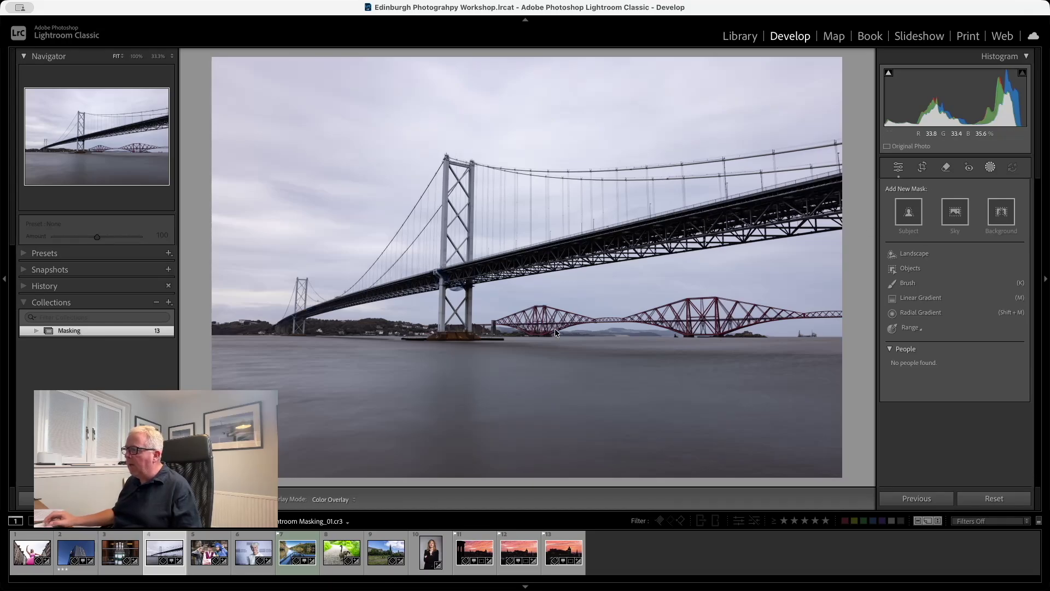
pyautogui.click(912, 217)
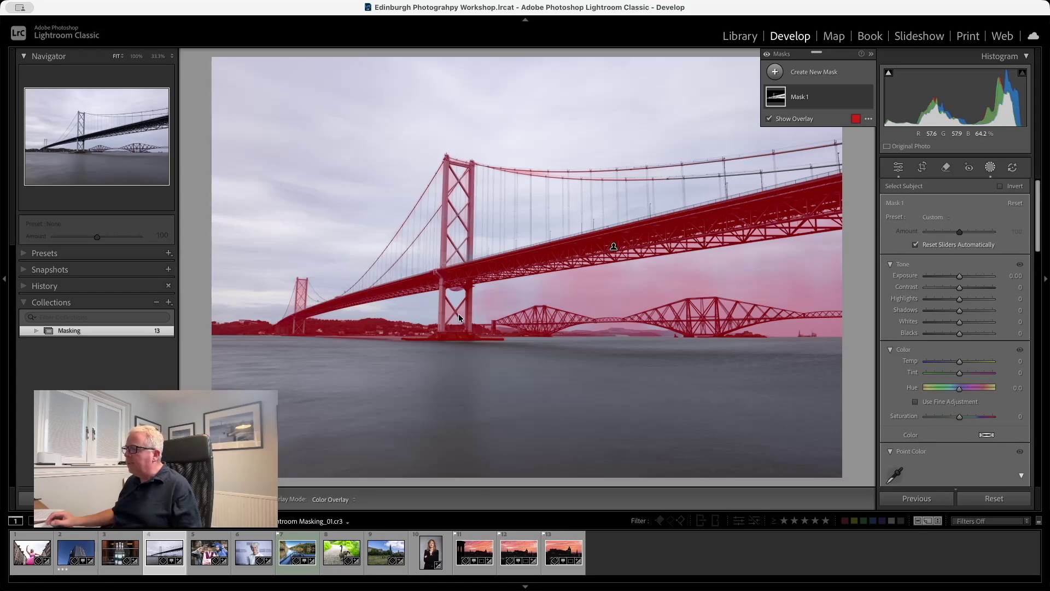
pyautogui.click(202, 552)
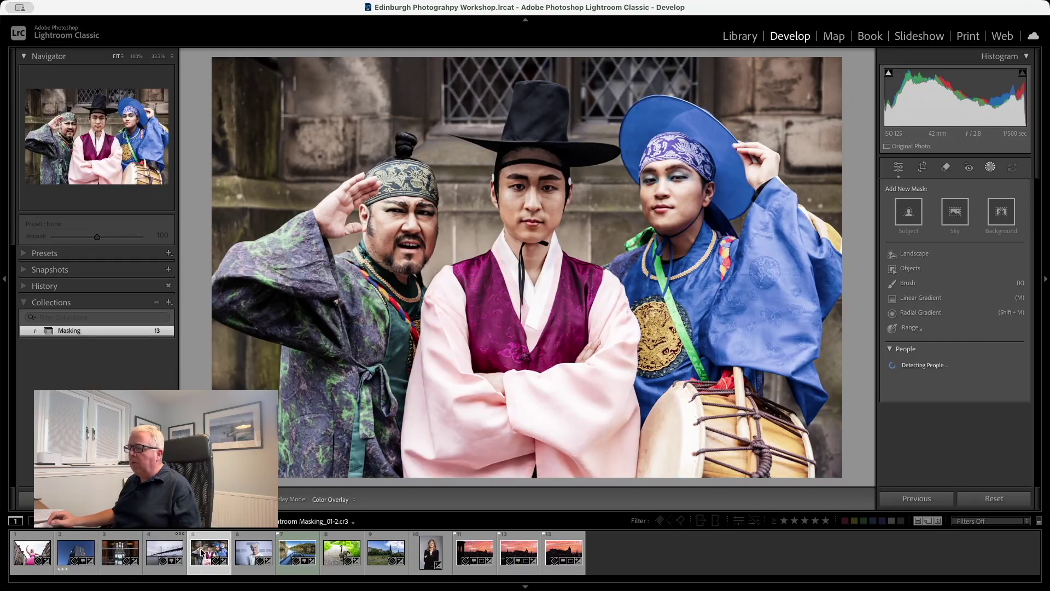
# Add a sky mask to the photo of the woman in pink and set its exposure to -2.71
pyautogui.click(30, 556)
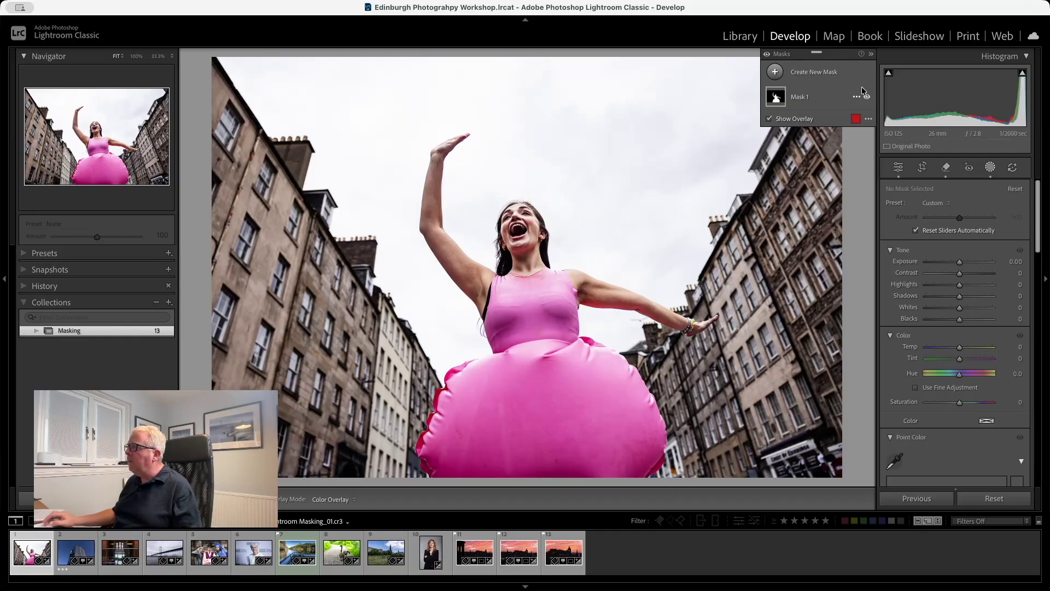
pyautogui.click(776, 74)
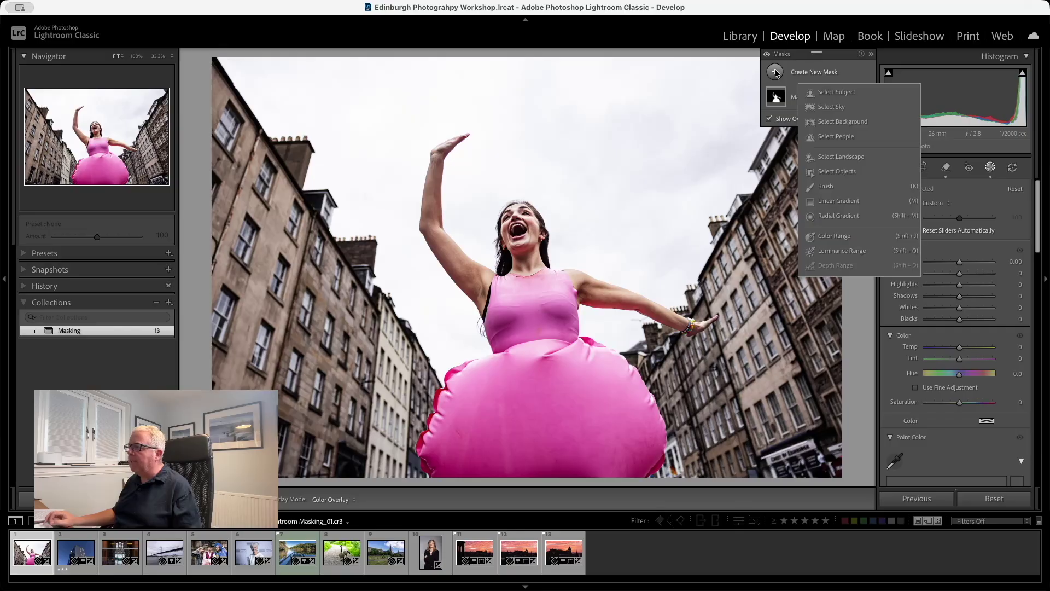
pyautogui.click(831, 108)
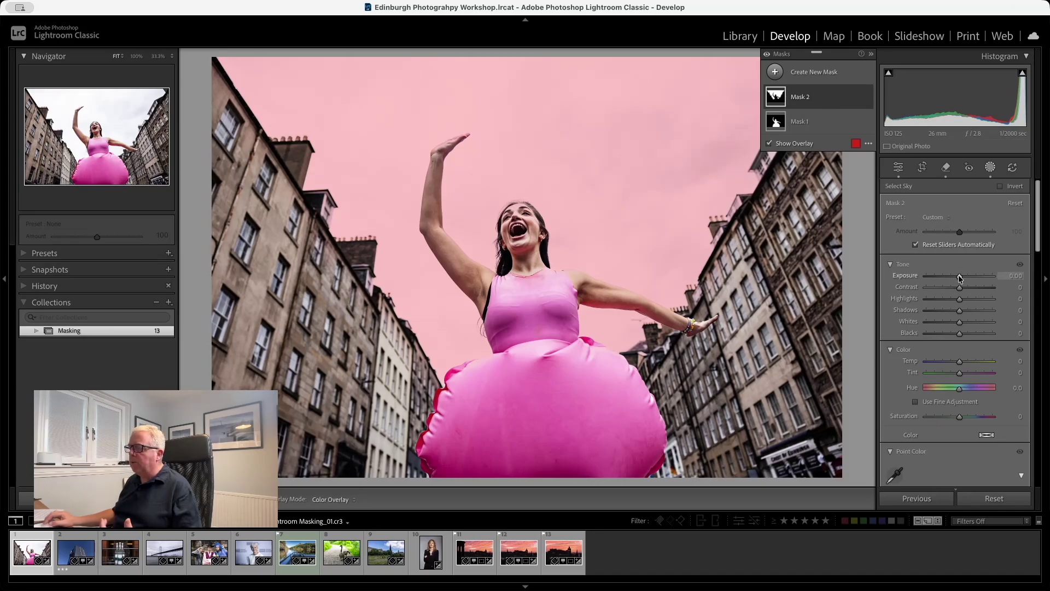
pyautogui.moveTo(958, 274); pyautogui.dragTo(935, 276)
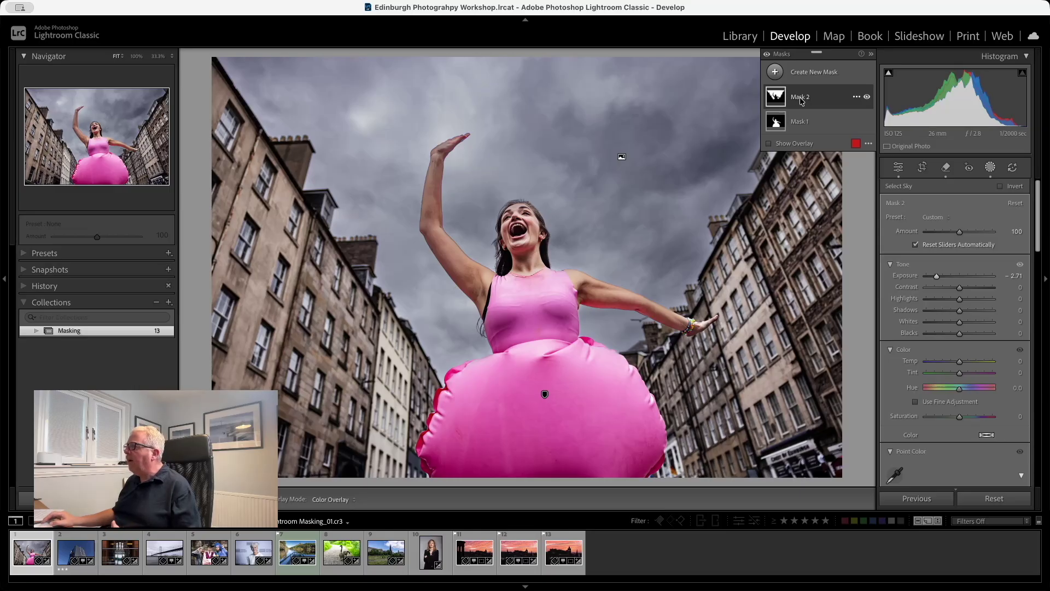
# Rename Mask 1, the subject mask, as Woman
pyautogui.click(798, 127)
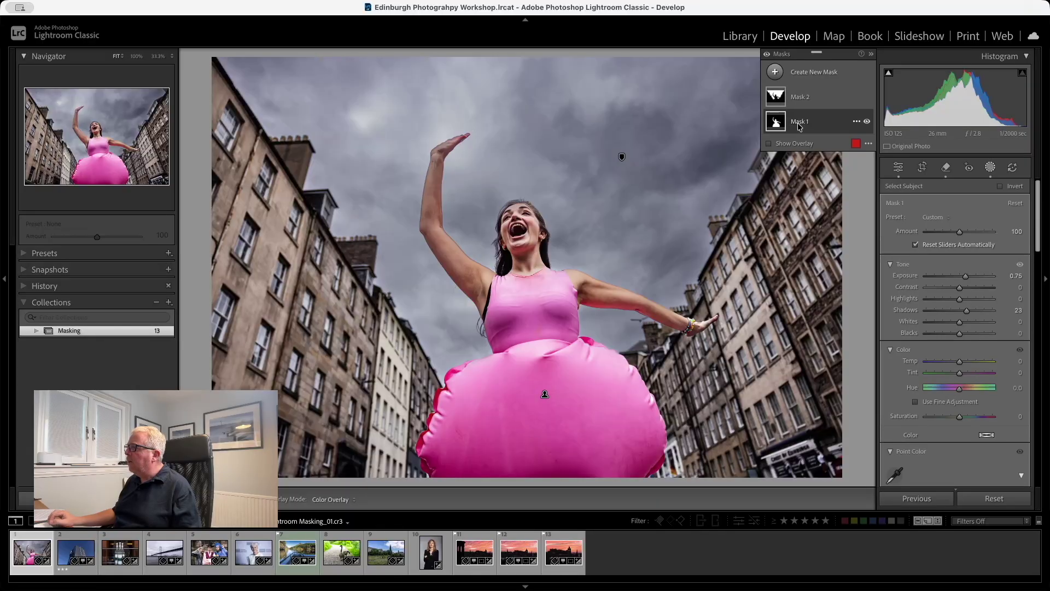
pyautogui.rightClick(798, 127)
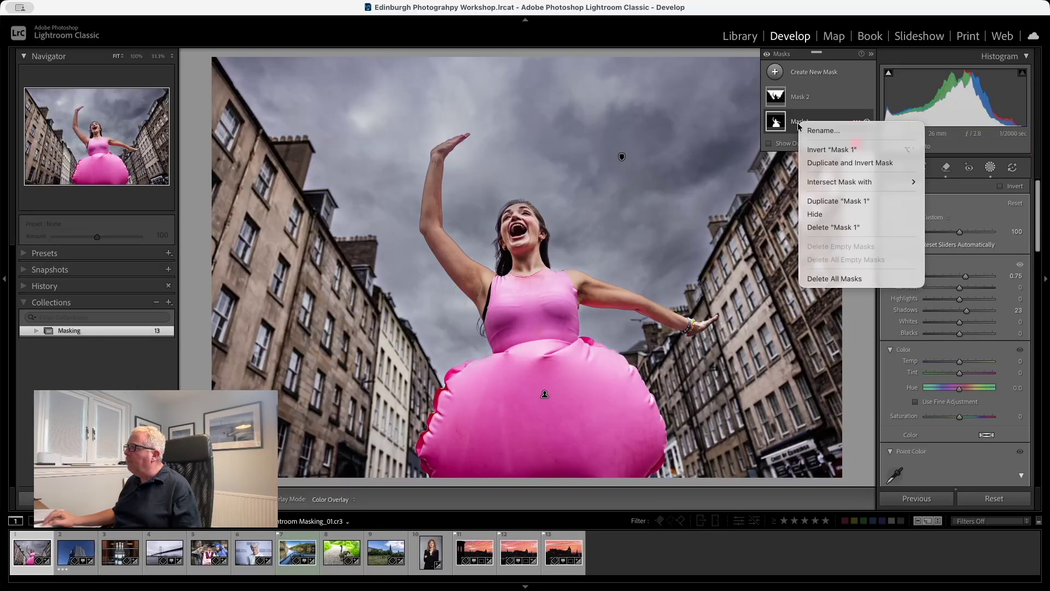
pyautogui.click(829, 132)
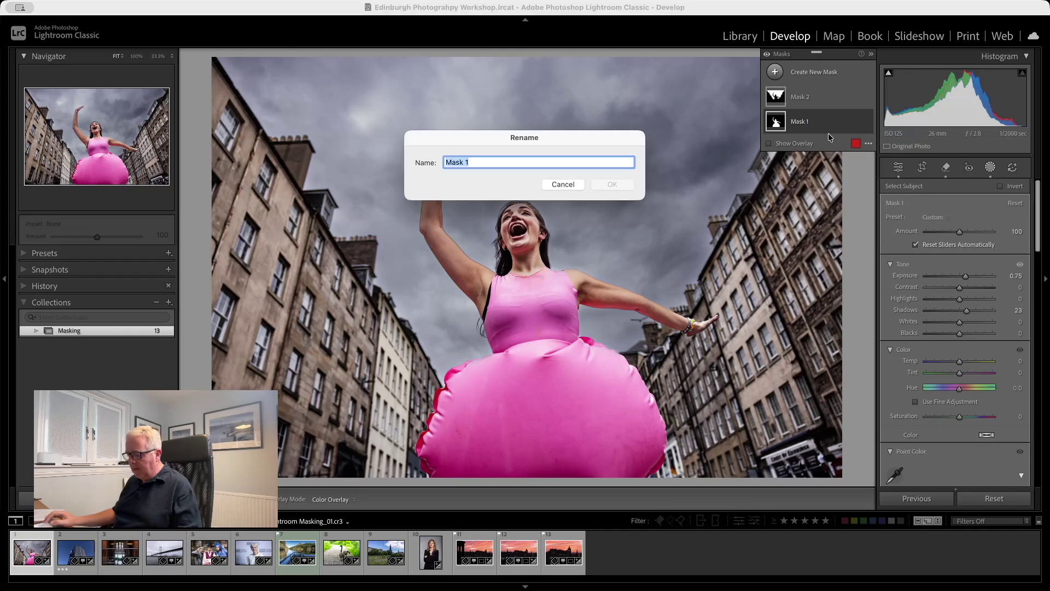
pyautogui.write('Woman')
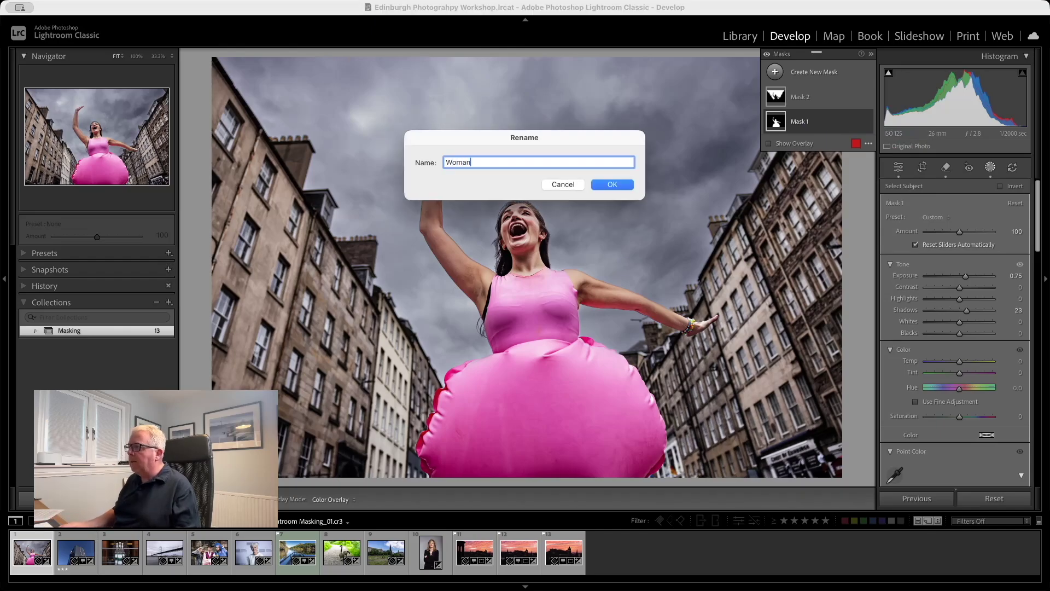
pyautogui.press('Return')
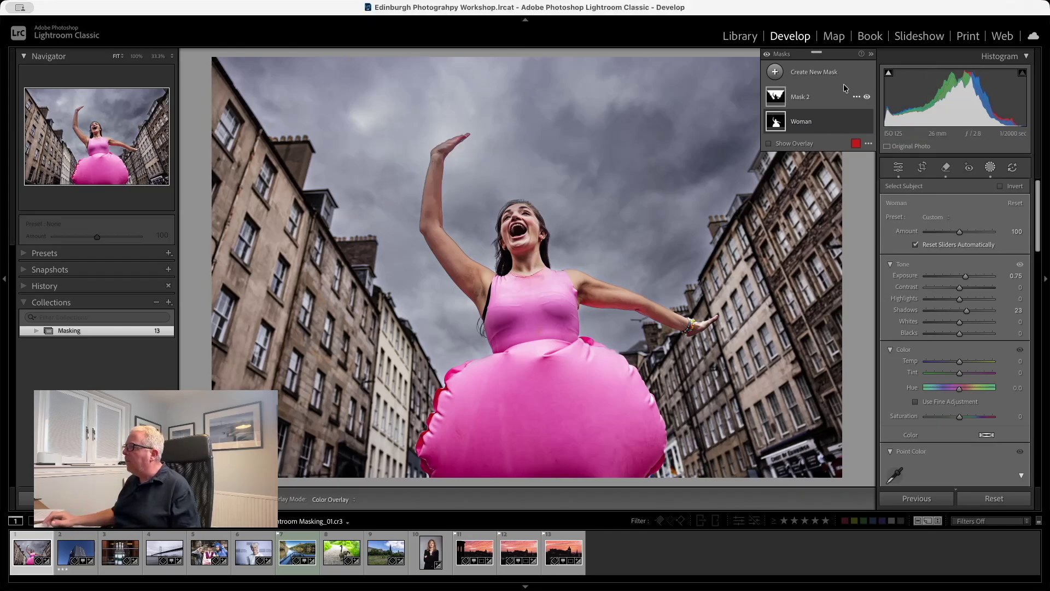
# Rename Mask 2, the sky selection, as Sky
pyautogui.click(808, 93)
pyautogui.rightClick(809, 96)
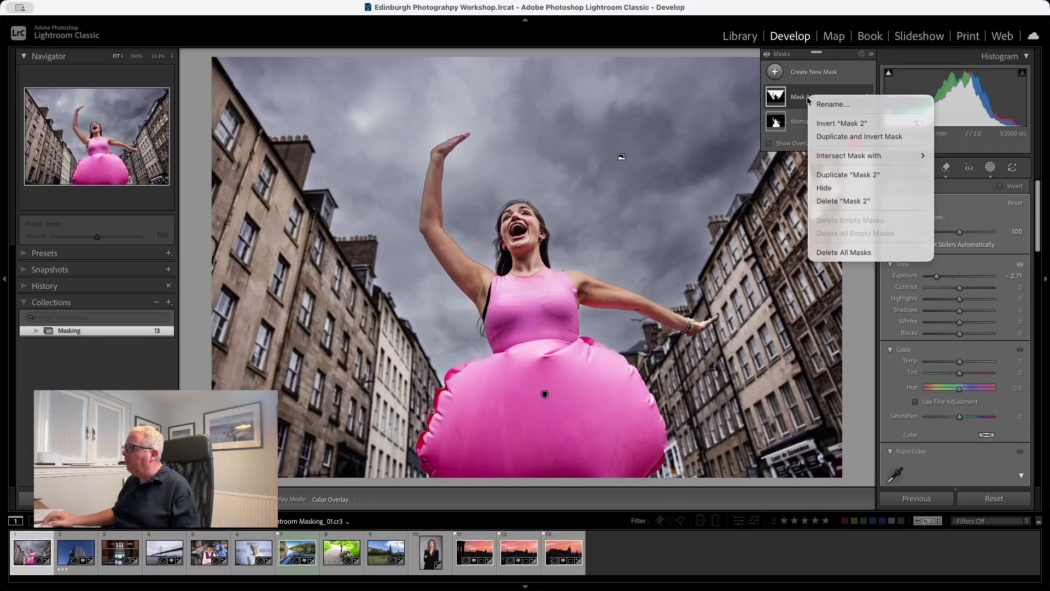
pyautogui.click(829, 105)
pyautogui.write('Sky')
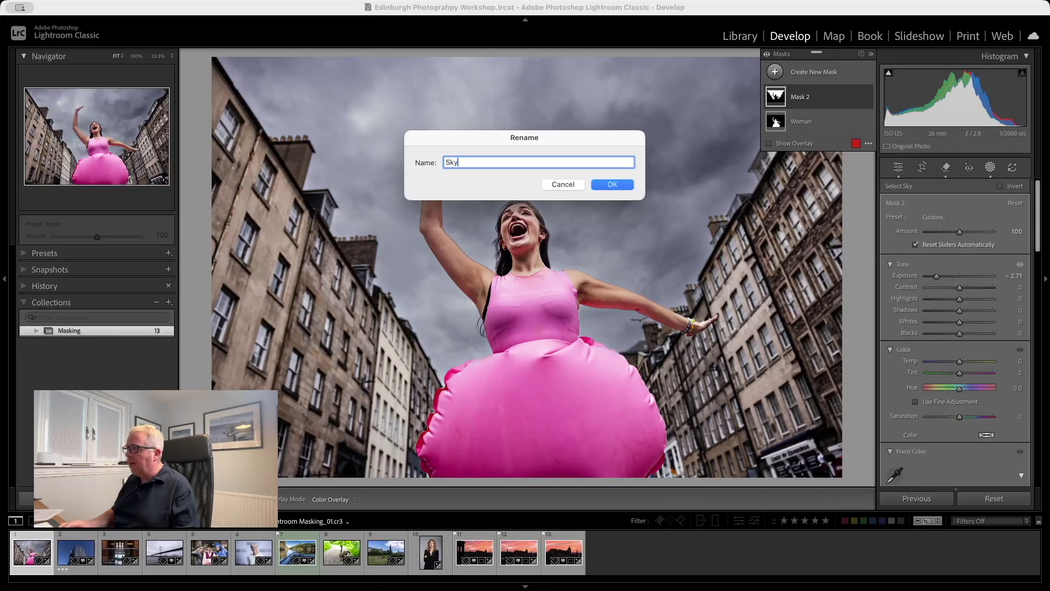
pyautogui.press('Return')
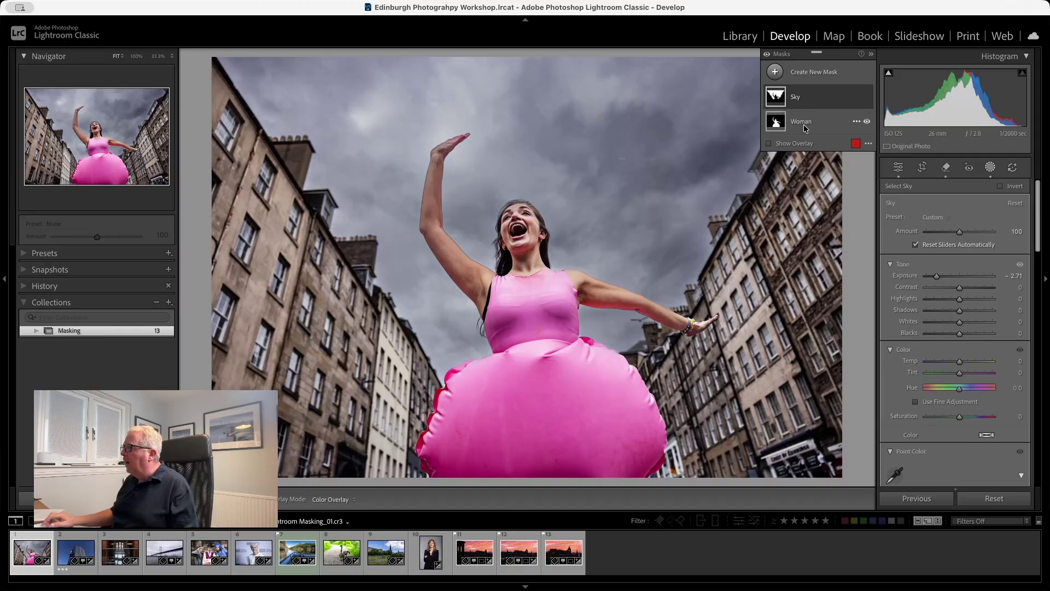
# Raise the Woman mask's exposure slightly and set the Sky mask's contrast to 38
pyautogui.click(809, 125)
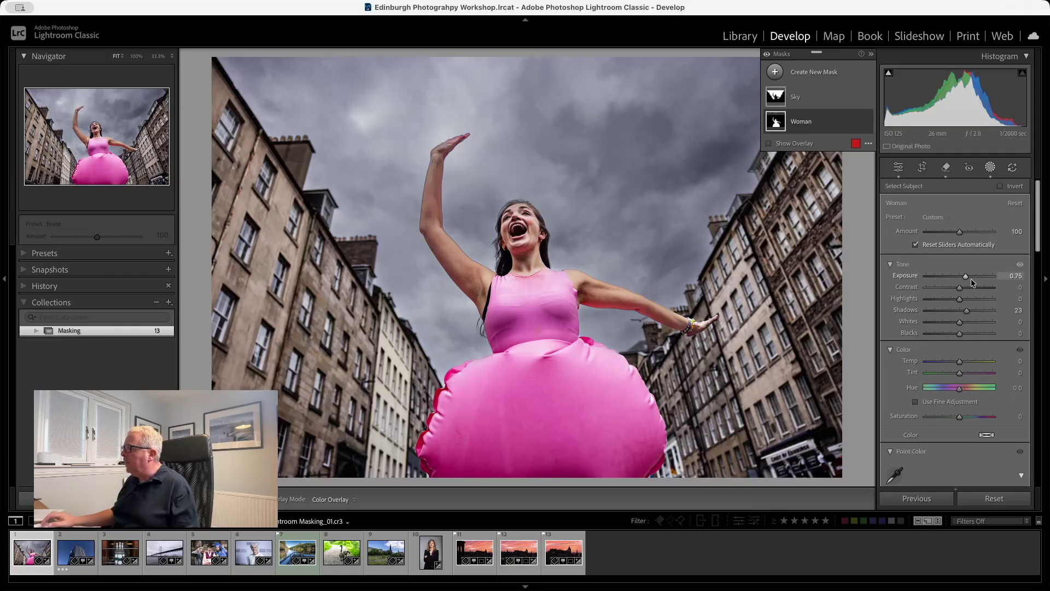
pyautogui.moveTo(966, 276); pyautogui.dragTo(969, 277)
pyautogui.click(822, 103)
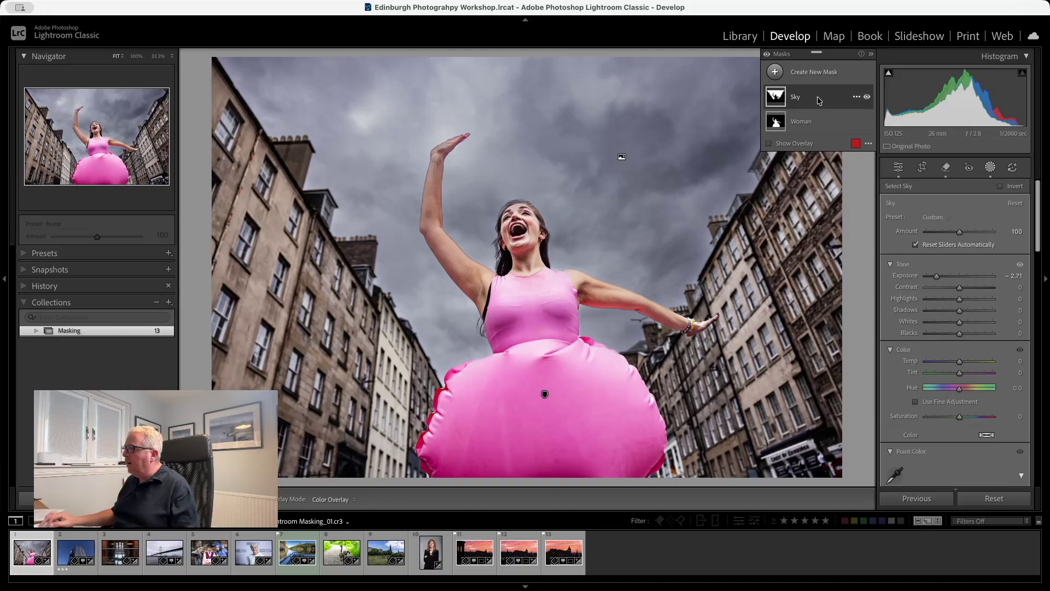
pyautogui.moveTo(961, 286); pyautogui.dragTo(972, 288)
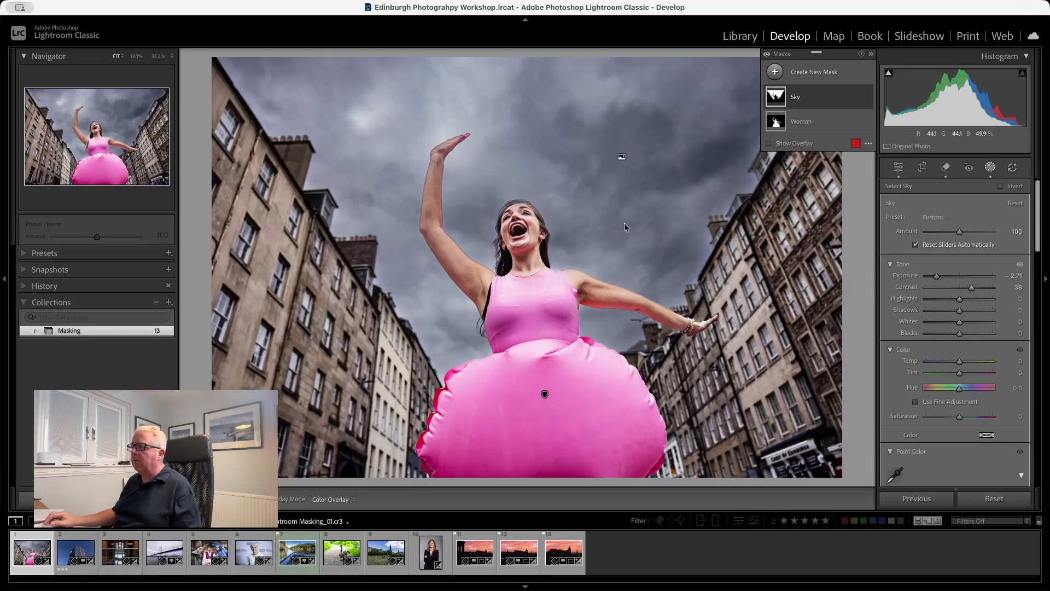
# Compare the edited photo of the woman with its before view
pyautogui.press('\\')
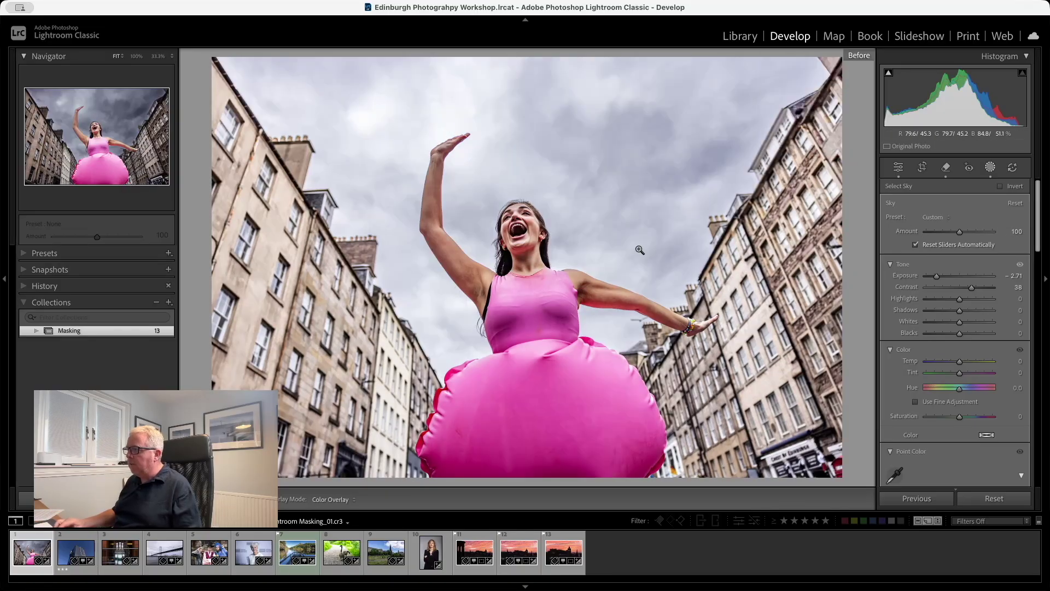
pyautogui.press('\\')
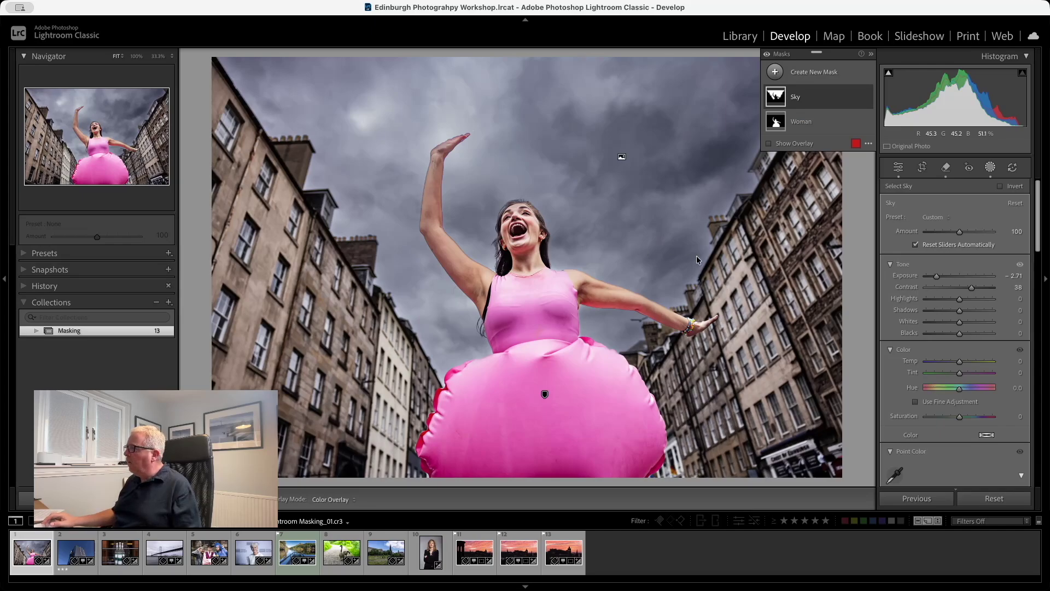
# Mask the background in the photo of the three costumed men, set its exposure to -1.18, and check the mask overlay
pyautogui.click(210, 552)
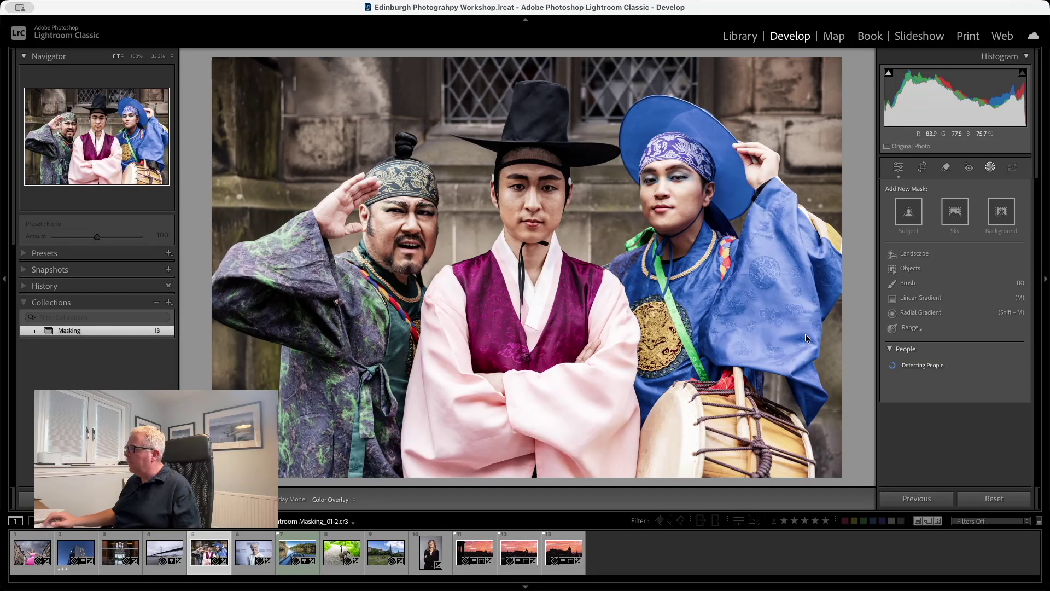
pyautogui.click(999, 213)
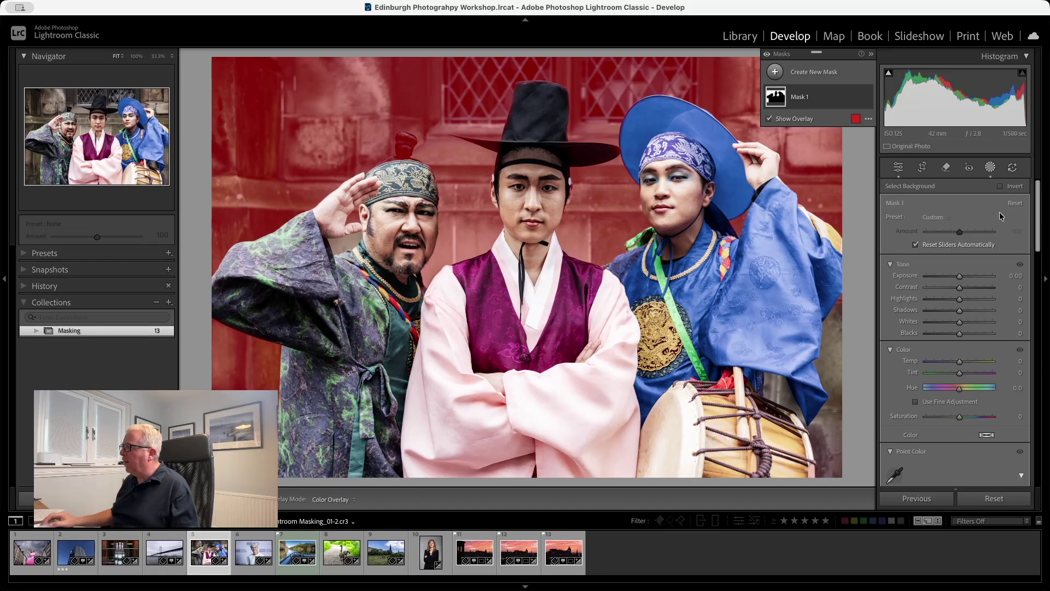
pyautogui.moveTo(957, 276); pyautogui.dragTo(949, 276)
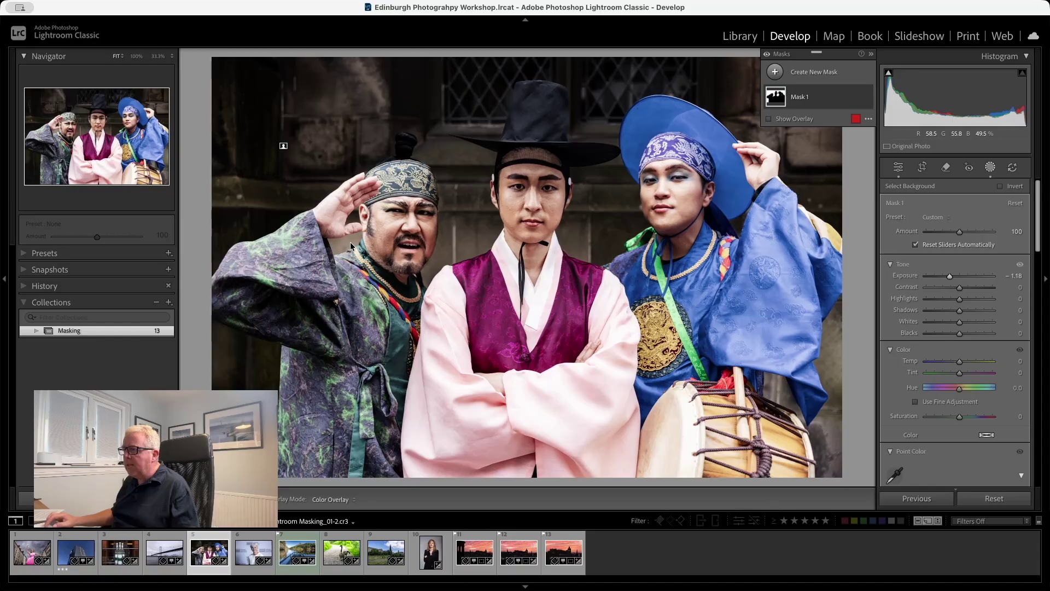
pyautogui.click(768, 119)
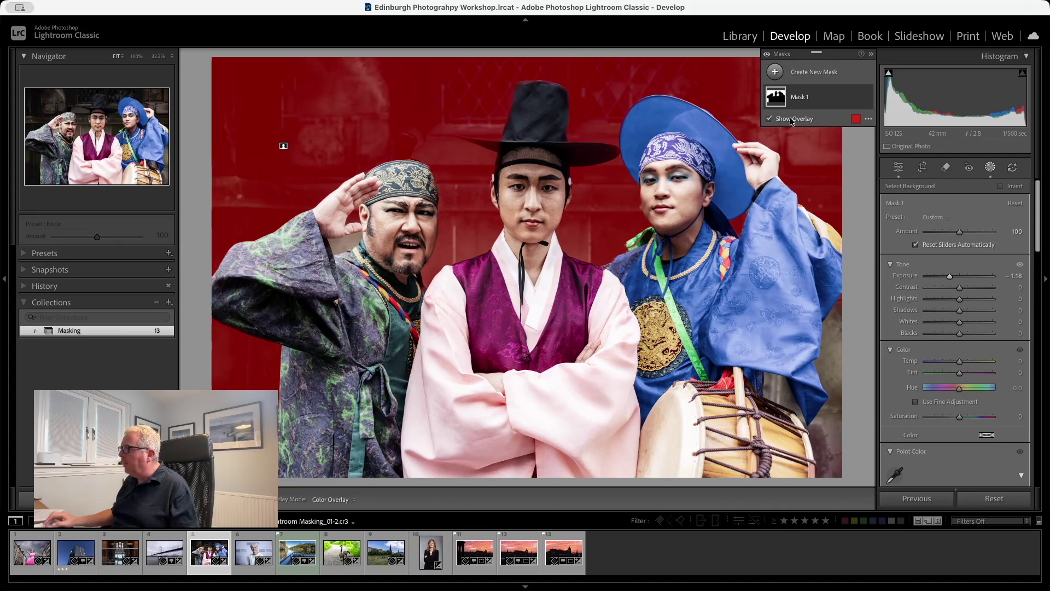
pyautogui.click(769, 120)
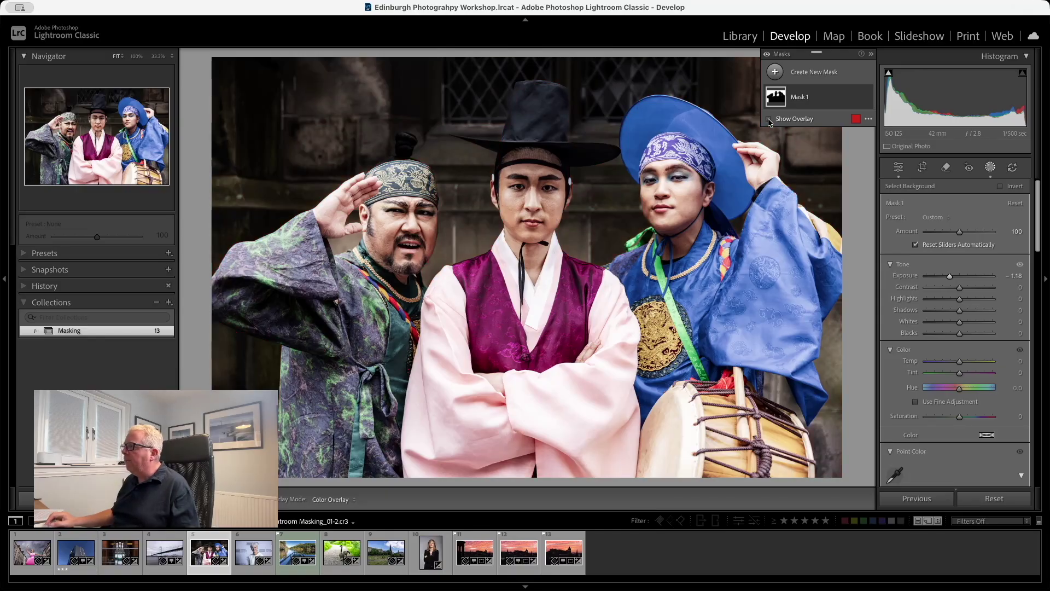
# Add a Color Range selection to Mask 1, sampled from the dark background between the blue sleeve and the drum
pyautogui.moveTo(811, 99)
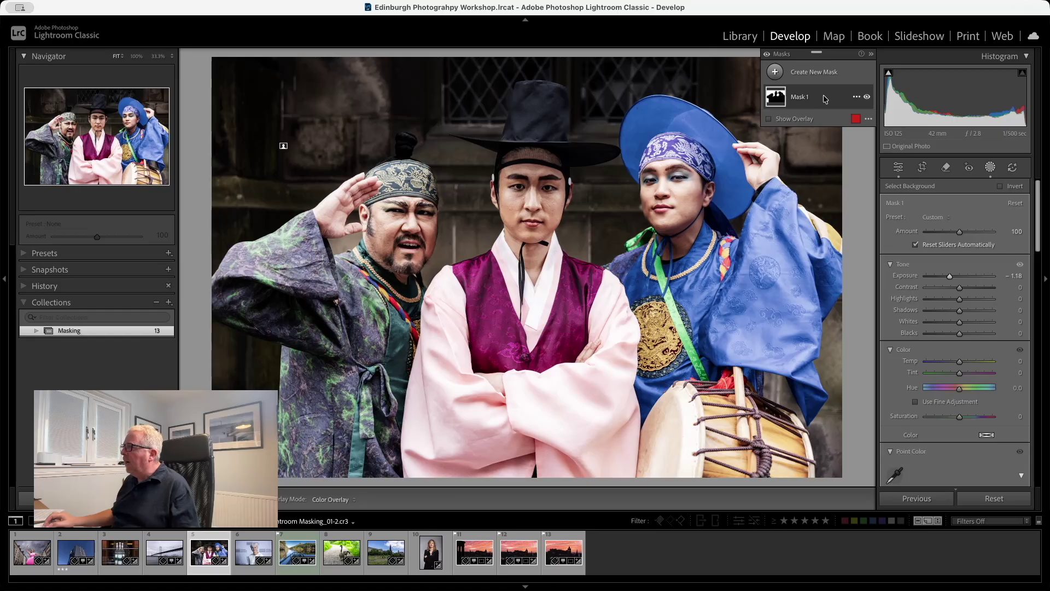
pyautogui.click(842, 99)
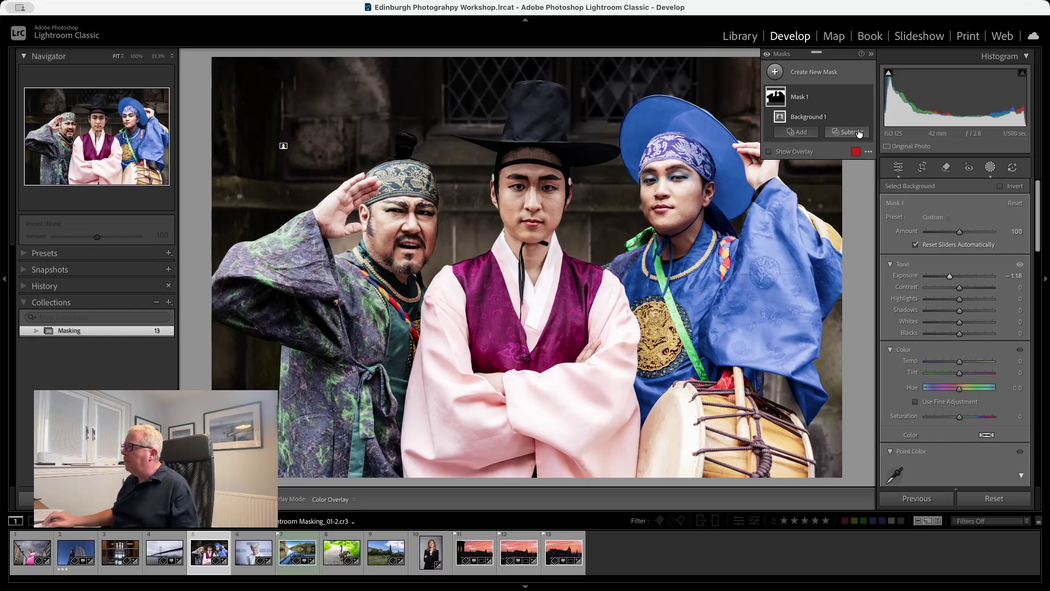
pyautogui.click(794, 133)
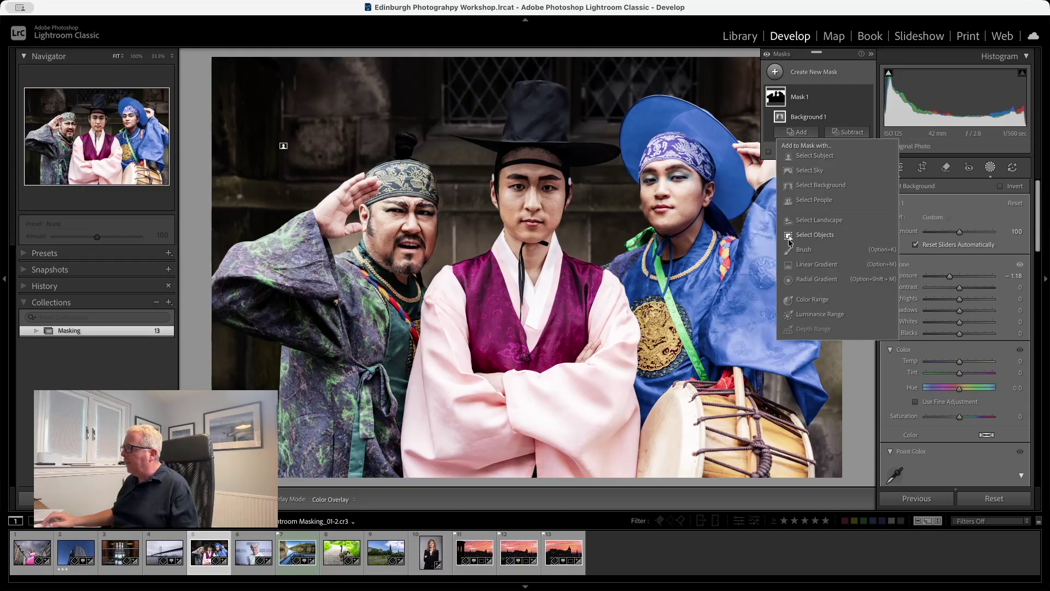
pyautogui.click(809, 300)
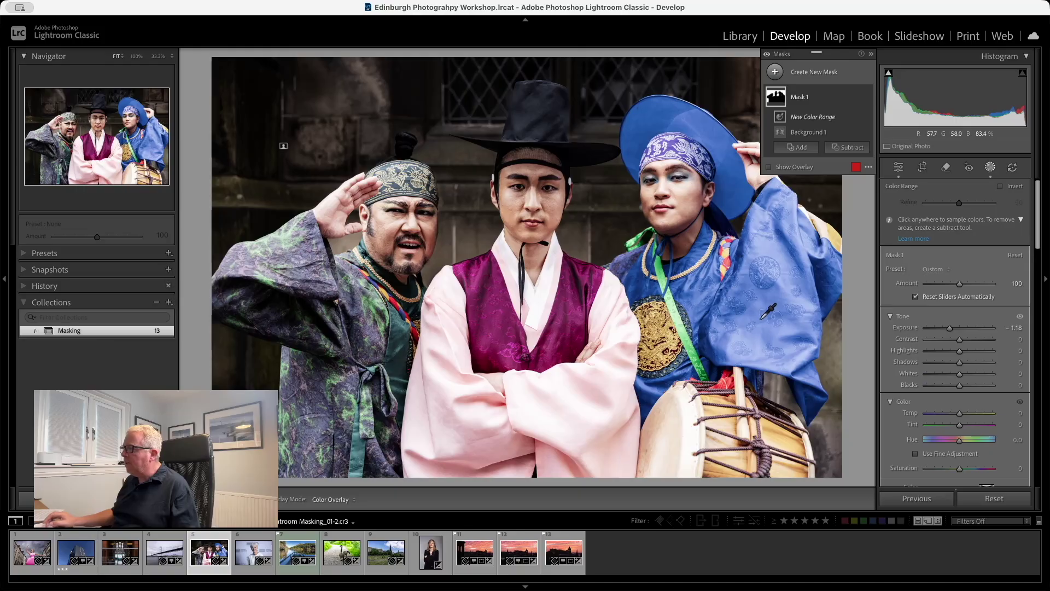
pyautogui.click(825, 369)
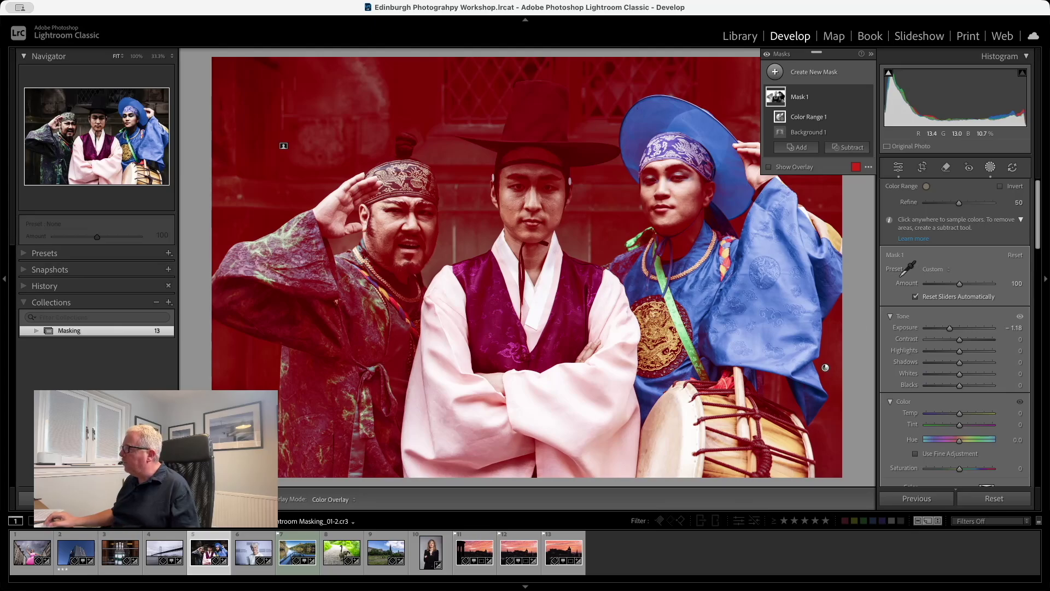
# Reduce Mask 1's adjustment amount to 61 and show the mask overlay
pyautogui.moveTo(959, 286)
pyautogui.mouseDown()
pyautogui.moveTo(931, 285)
pyautogui.moveTo(981, 284)
pyautogui.moveTo(947, 283)
pyautogui.mouseUp()
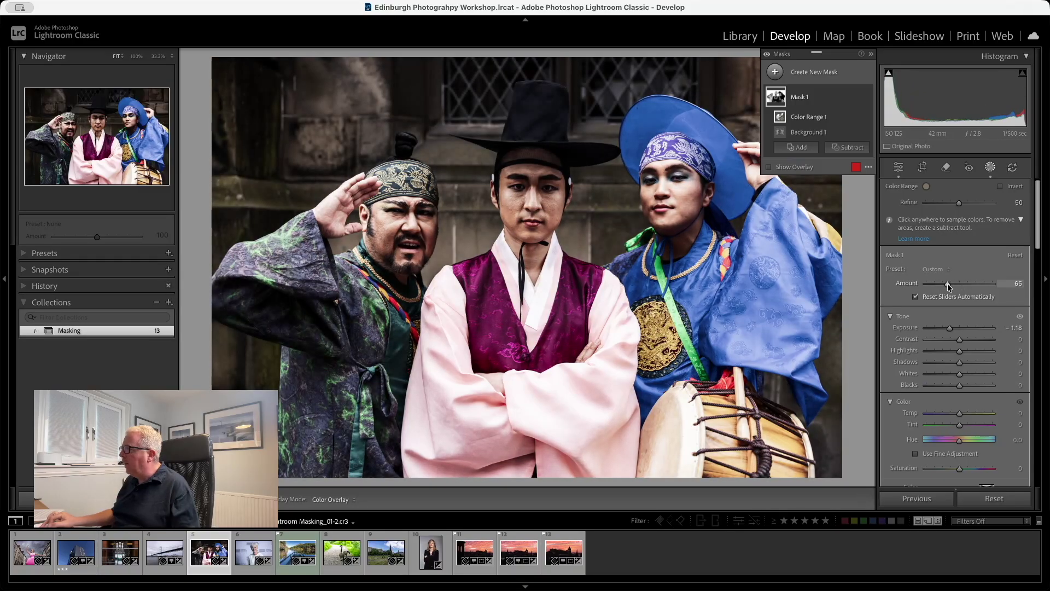
pyautogui.click(769, 167)
pyautogui.moveTo(946, 284); pyautogui.dragTo(945, 285)
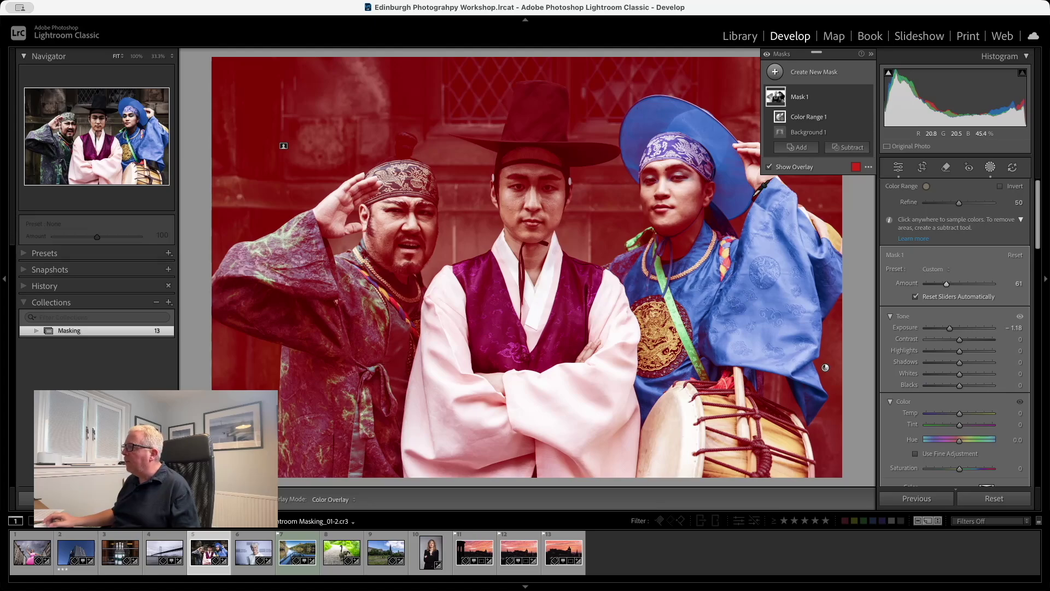
# Try subtracting the detected subject from Mask 1, and delete that subtraction
pyautogui.click(854, 150)
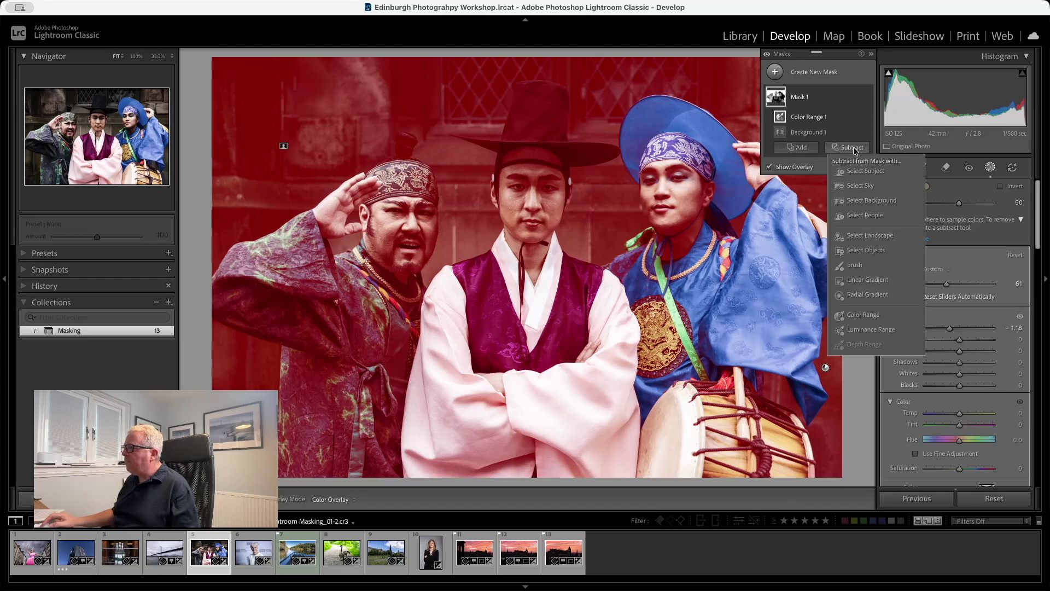
pyautogui.click(854, 170)
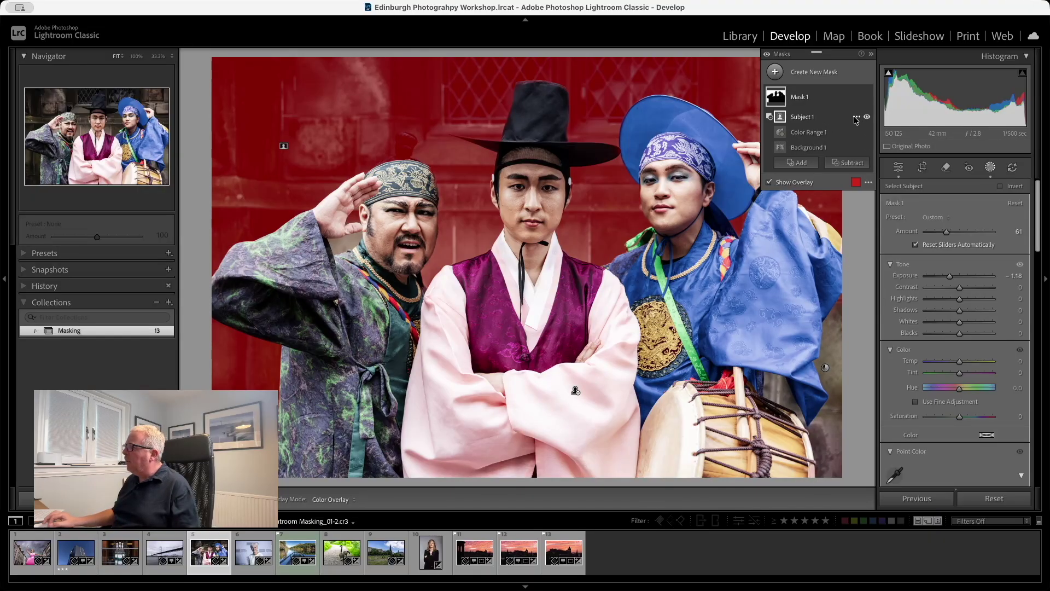
pyautogui.click(856, 118)
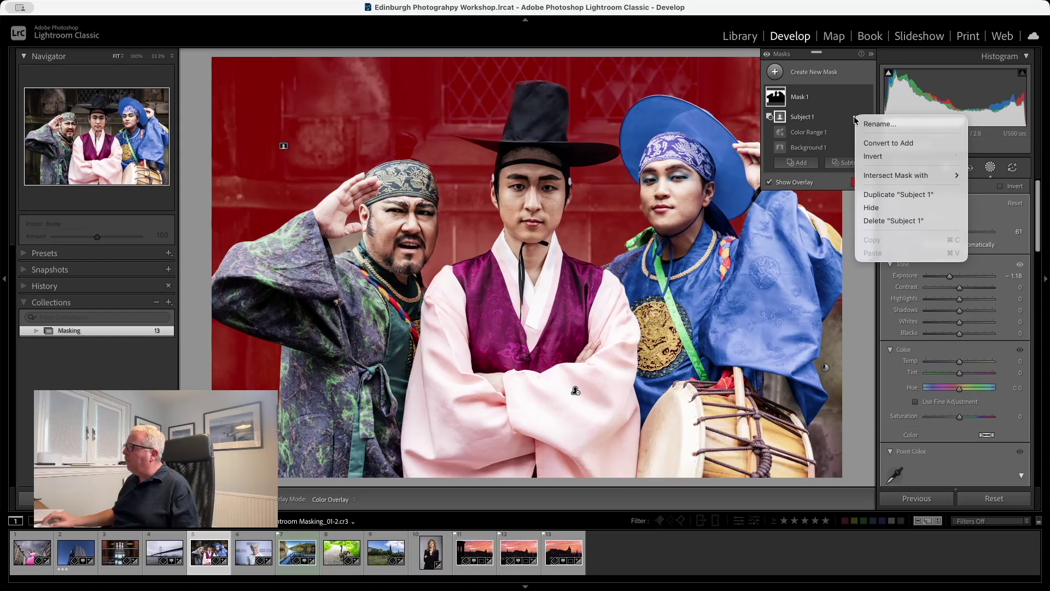
pyautogui.click(874, 221)
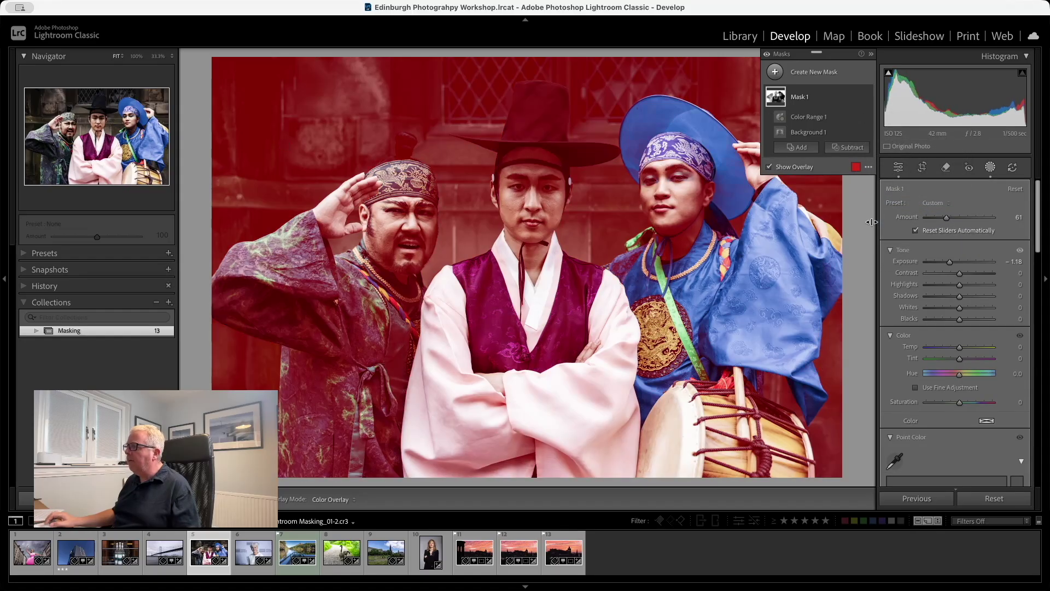
# Subtract the entire figures of Person 1, Person 2 and Person 3 from Mask 1 and set its exposure to -1.67
pyautogui.click(851, 149)
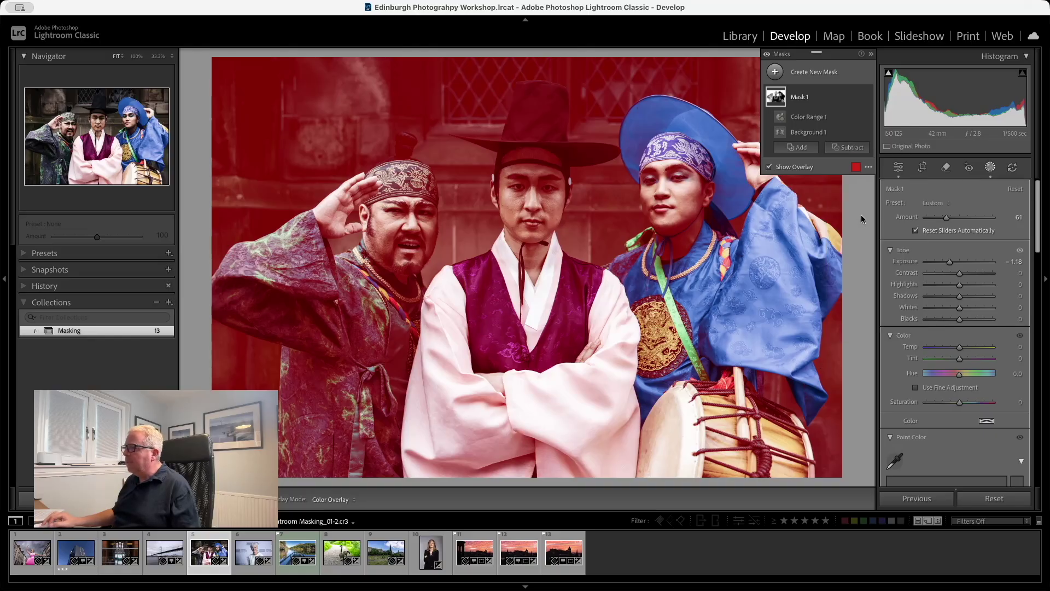
pyautogui.click(863, 217)
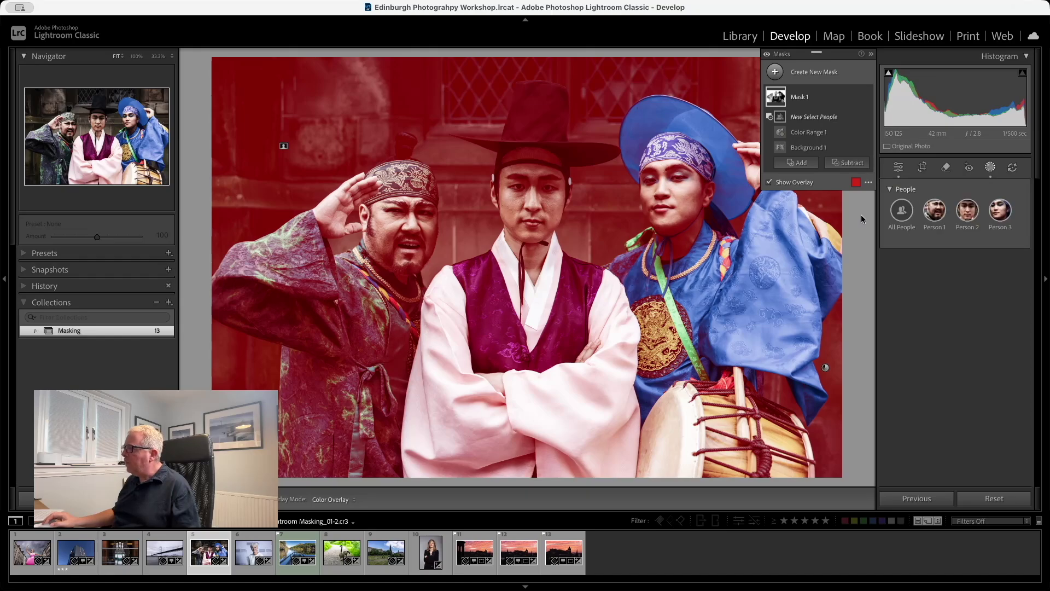
pyautogui.click(935, 215)
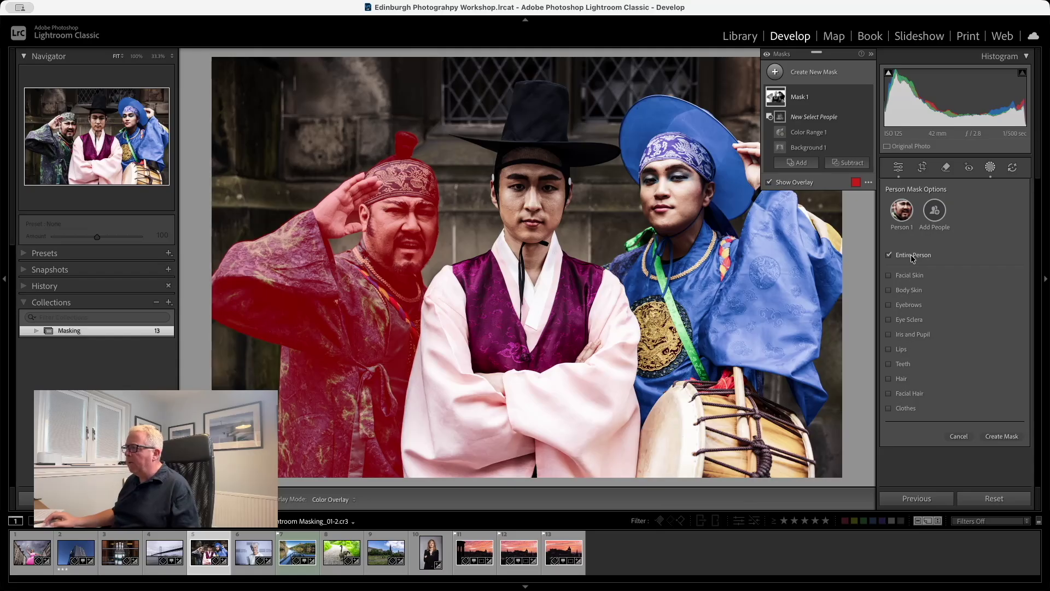
pyautogui.click(935, 212)
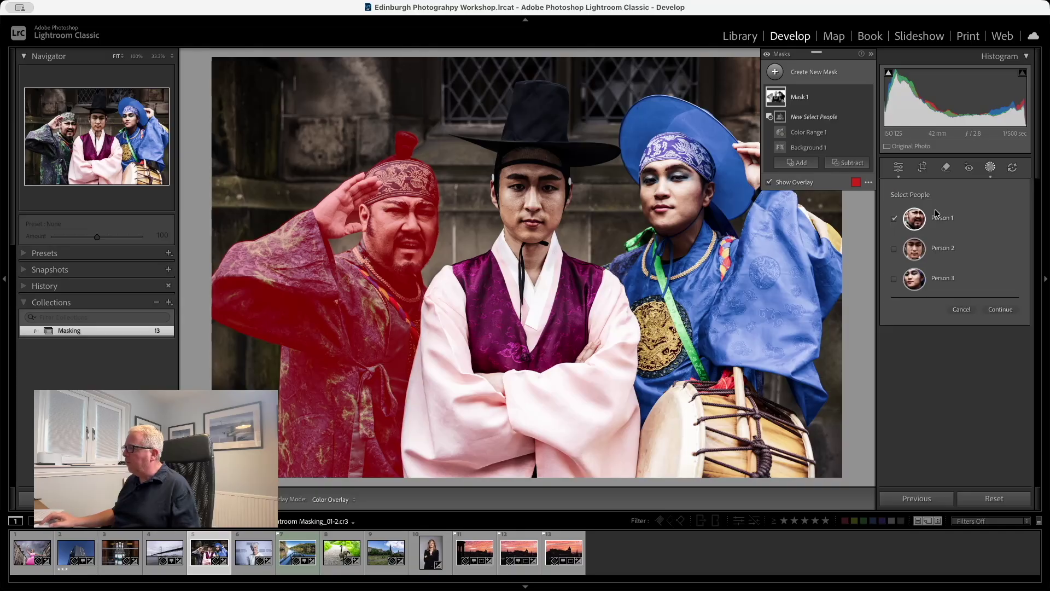
pyautogui.click(892, 249)
pyautogui.click(893, 278)
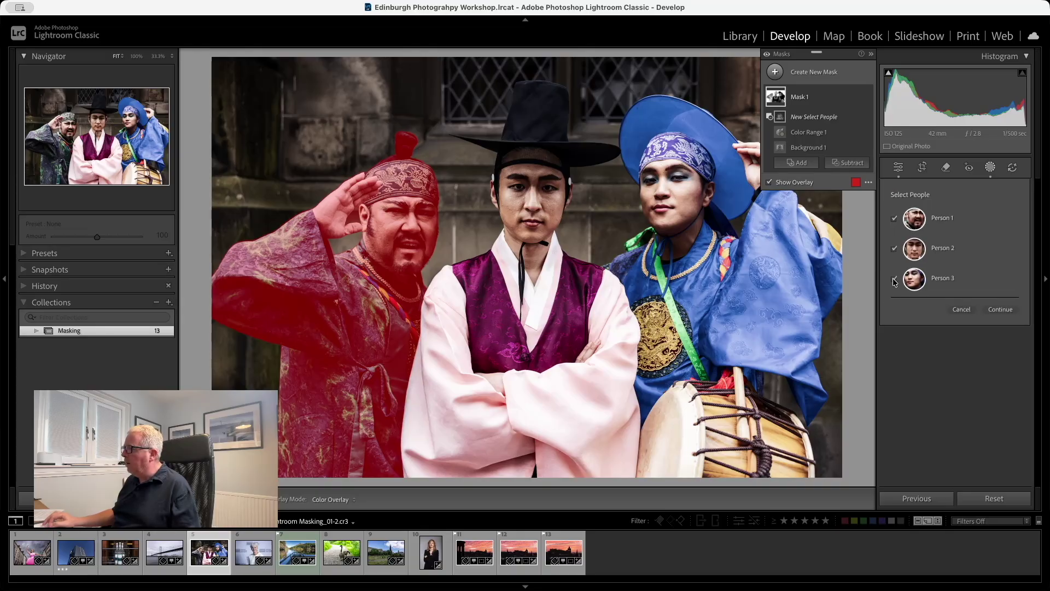
pyautogui.click(1000, 309)
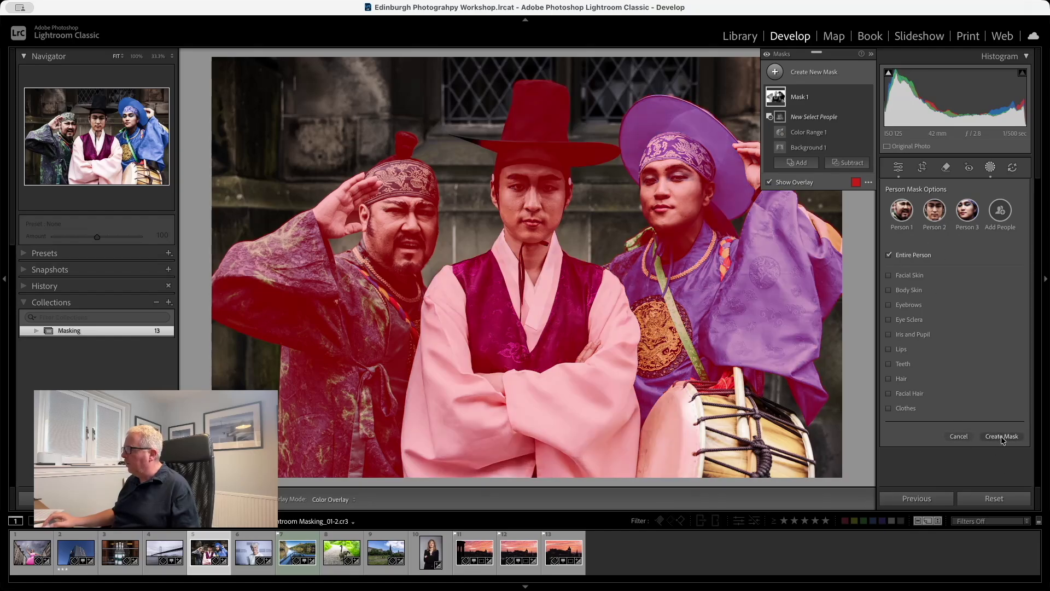
pyautogui.click(1001, 436)
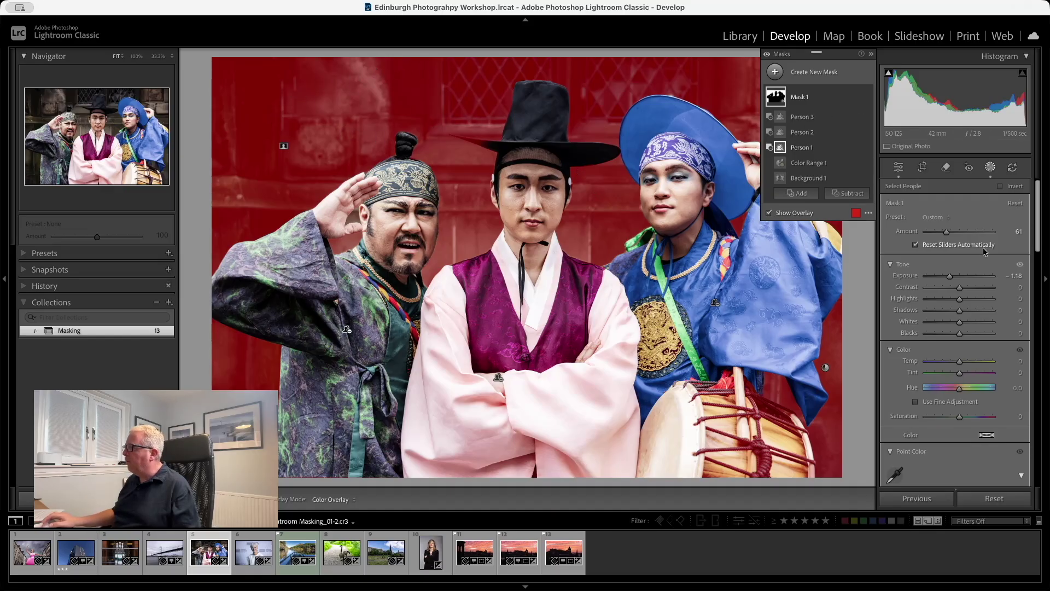
pyautogui.moveTo(950, 278); pyautogui.dragTo(945, 277)
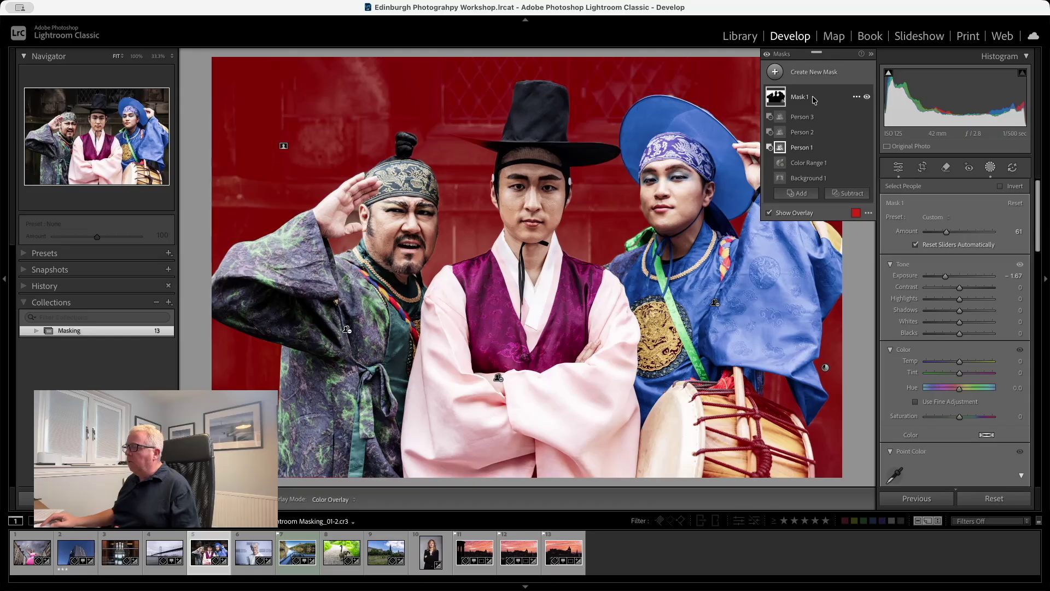
# In the portrait of the white-haired woman, create one combined mask of her facial skin and body skin
pyautogui.click(252, 557)
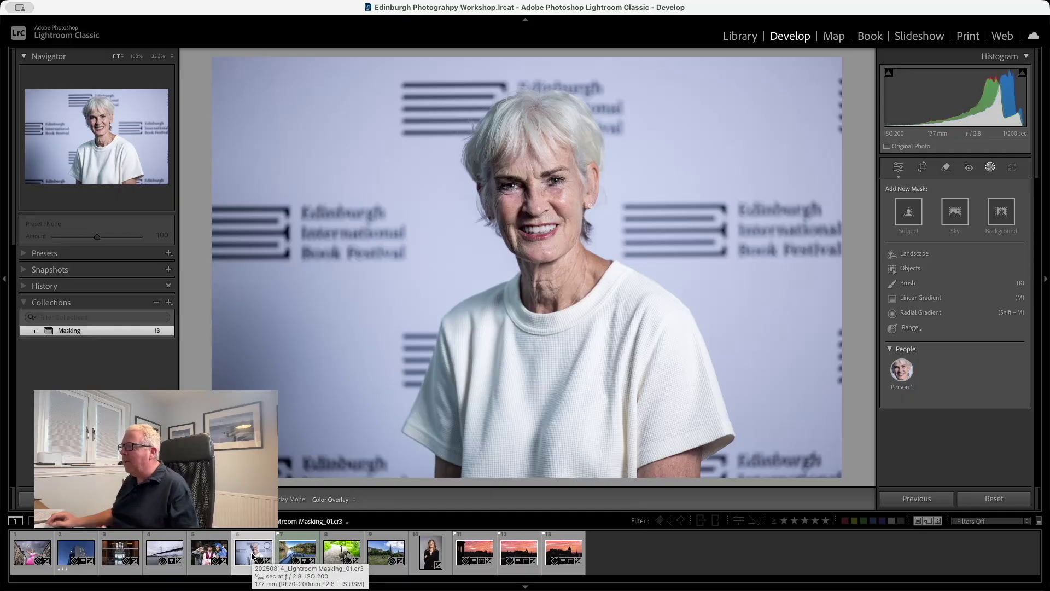
pyautogui.click(903, 370)
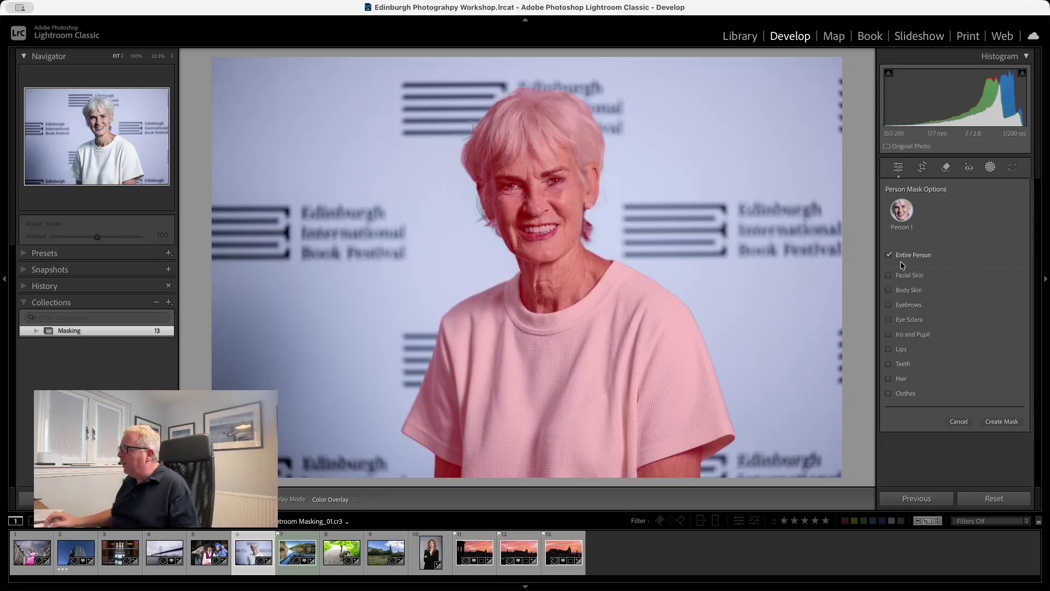
pyautogui.click(888, 275)
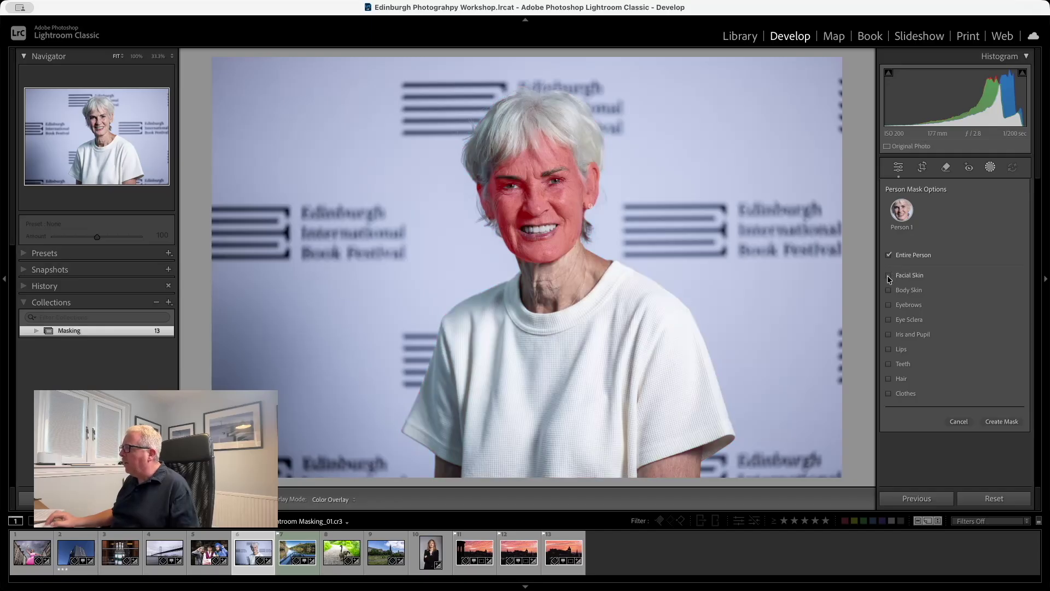
pyautogui.click(888, 290)
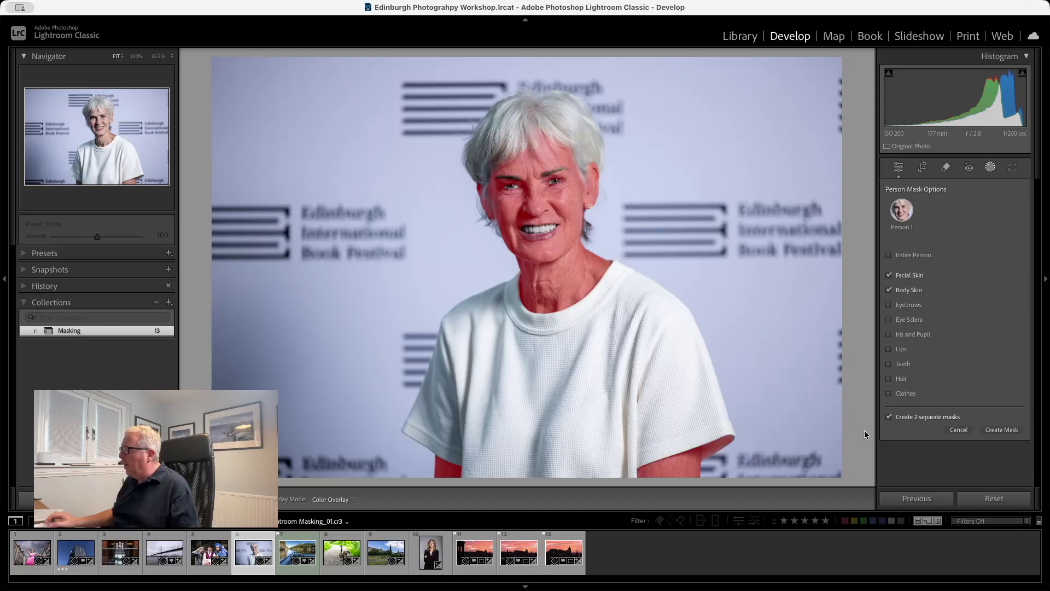
pyautogui.click(889, 417)
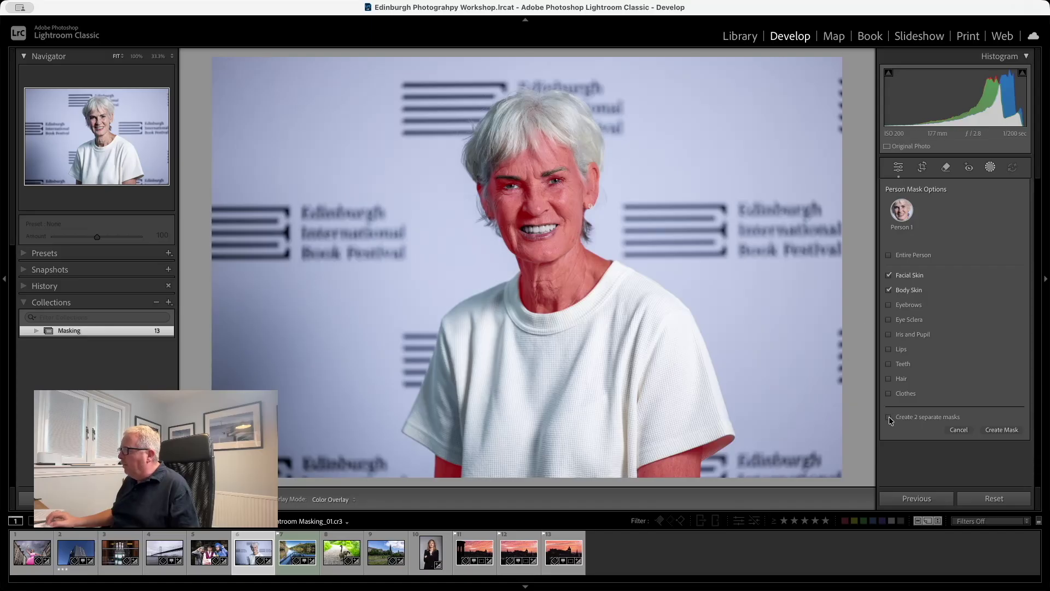
pyautogui.click(1005, 429)
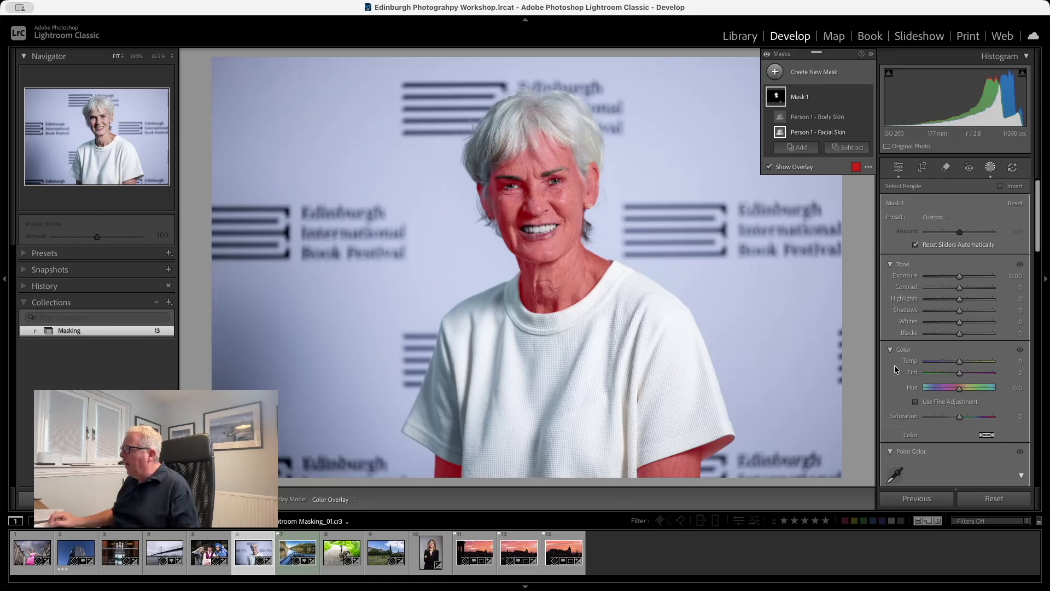
# Set the skin mask's texture to -33
pyautogui.scroll(-5, 894, 366)
pyautogui.scroll(-10, 895, 365)
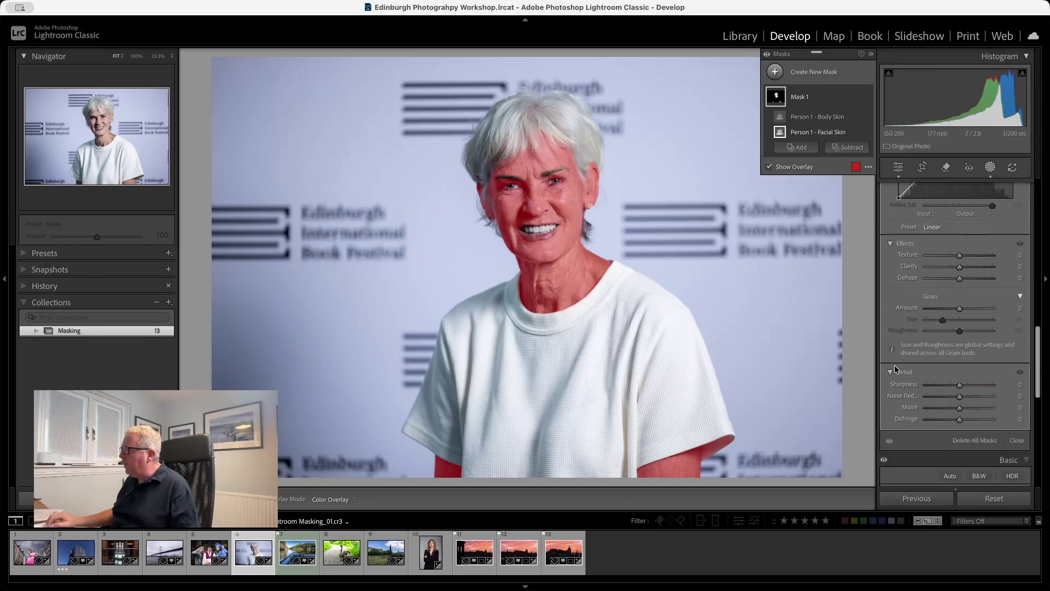
pyautogui.moveTo(959, 250); pyautogui.dragTo(947, 250)
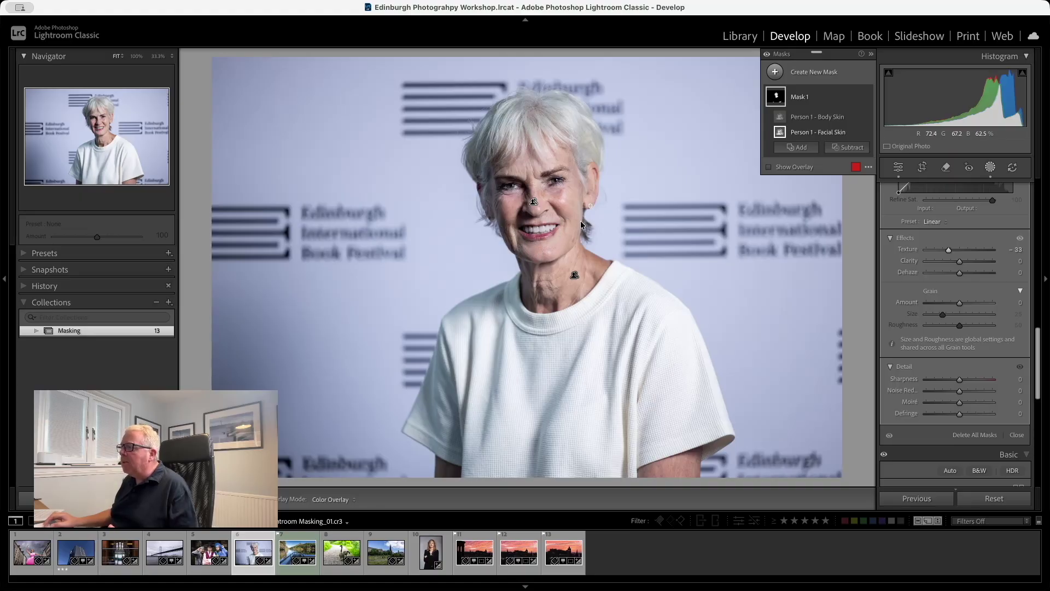
# Create two separate people masks for Person 1, one for the iris and pupil and one for the lips
pyautogui.click(776, 73)
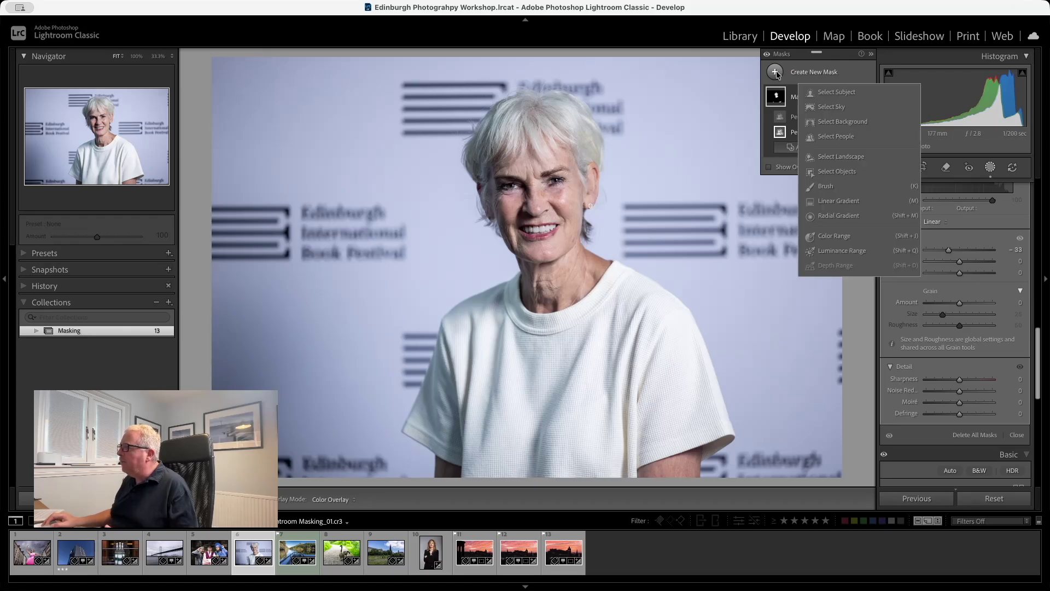
pyautogui.click(845, 137)
pyautogui.click(905, 213)
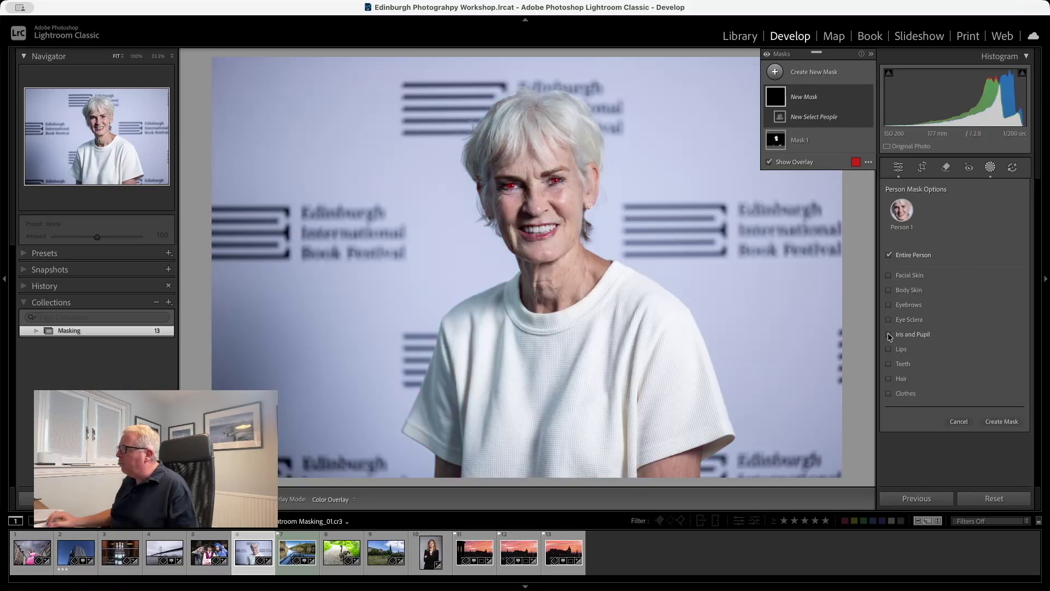
pyautogui.click(888, 335)
pyautogui.click(888, 350)
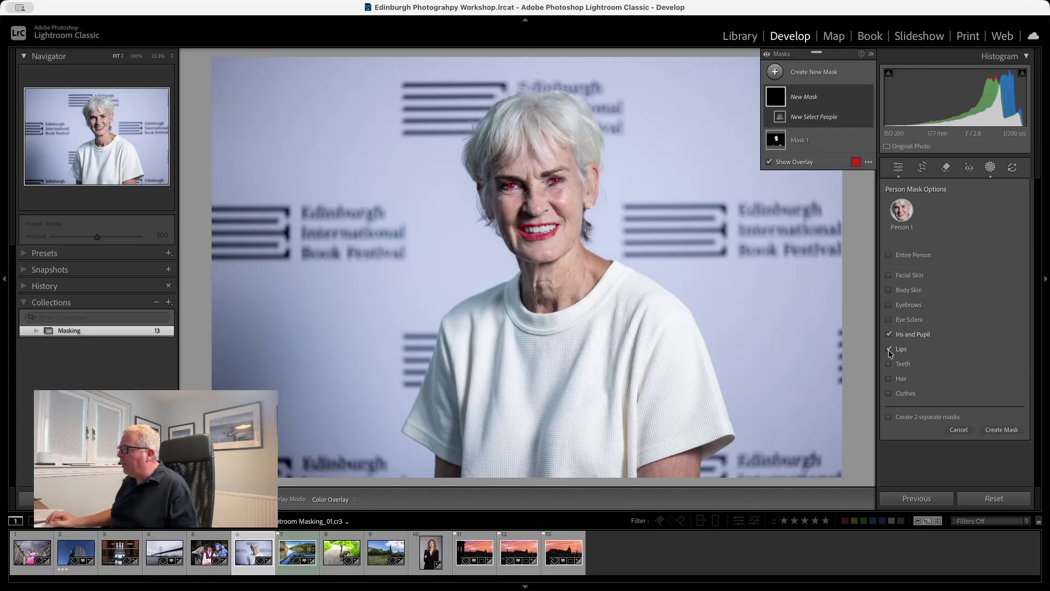
pyautogui.click(887, 417)
pyautogui.click(1003, 429)
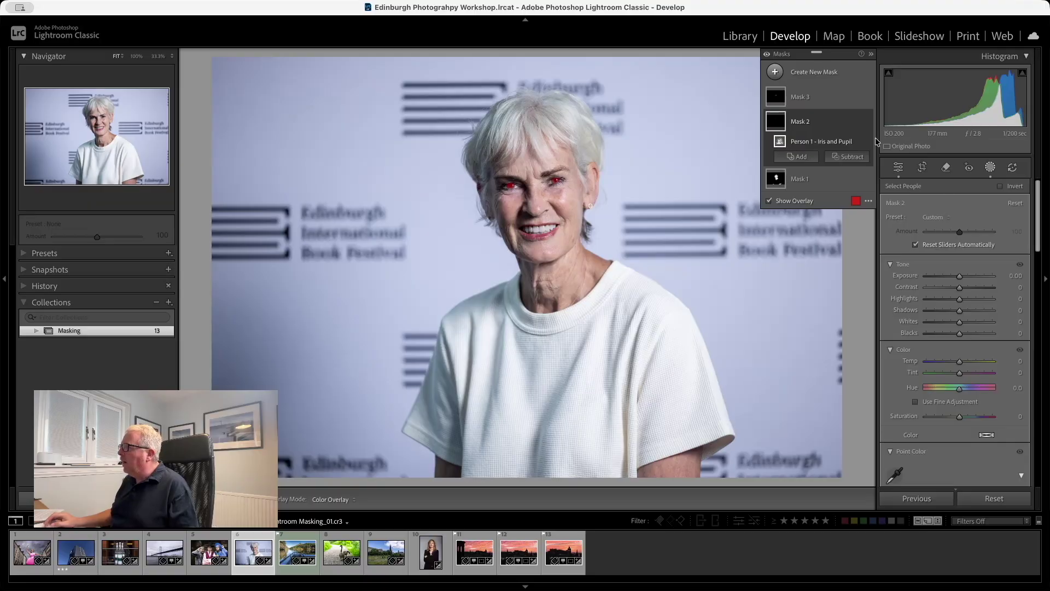
# Rename Mask 2, the iris and pupil mask, as Iris and Mask 3, the lips mask, as Lips
pyautogui.moveTo(829, 136)
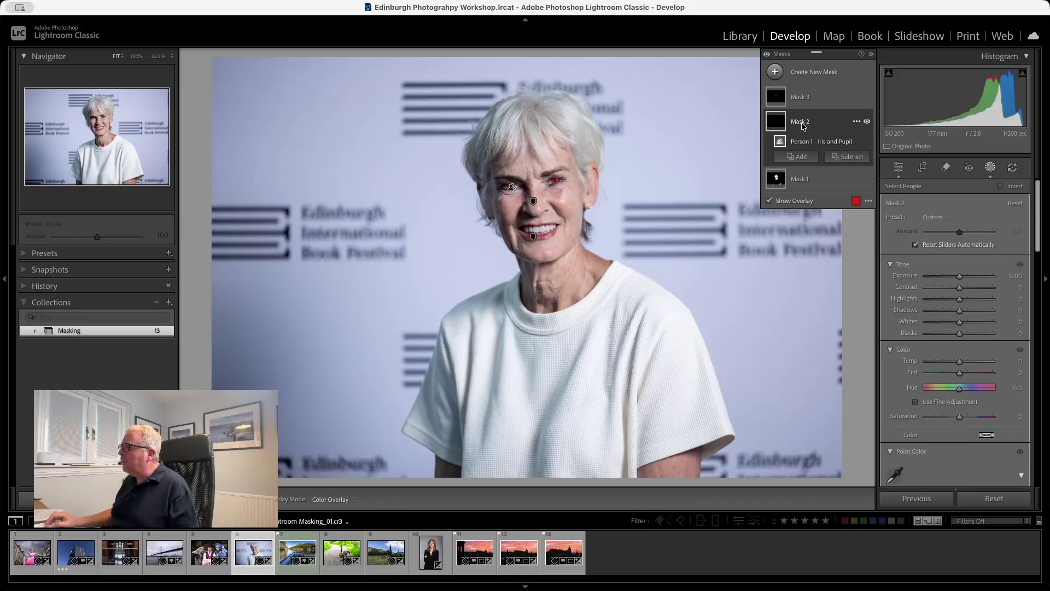
pyautogui.doubleClick(804, 123)
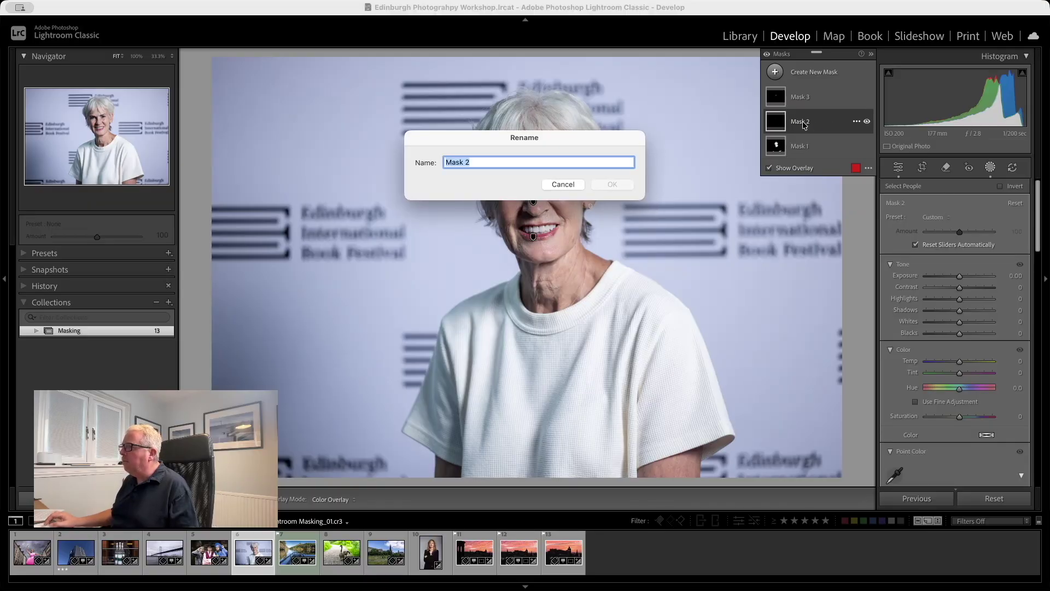
pyautogui.write('Iris')
pyautogui.press('Return')
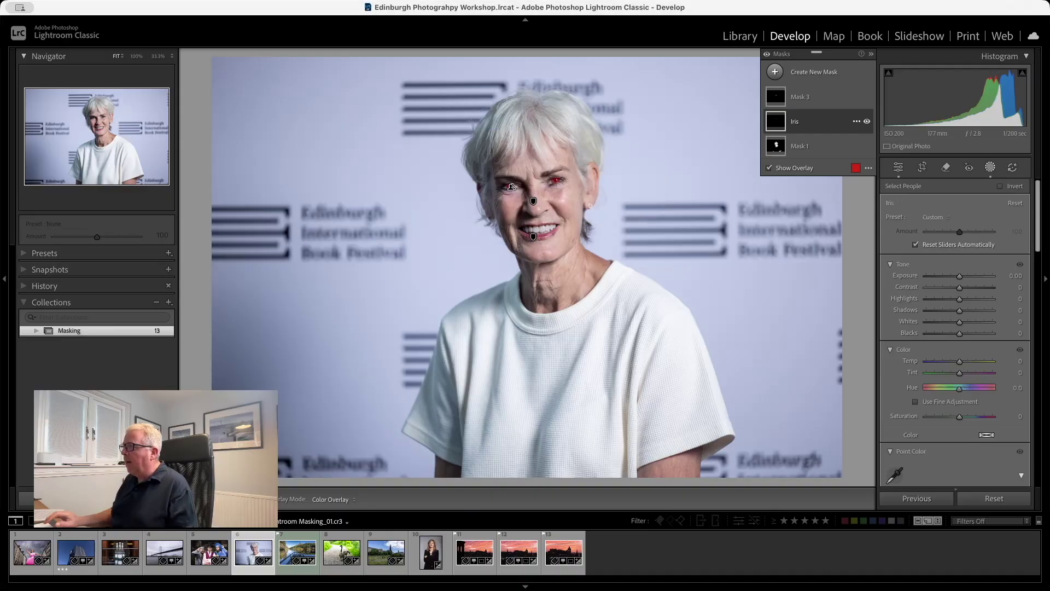
pyautogui.doubleClick(801, 97)
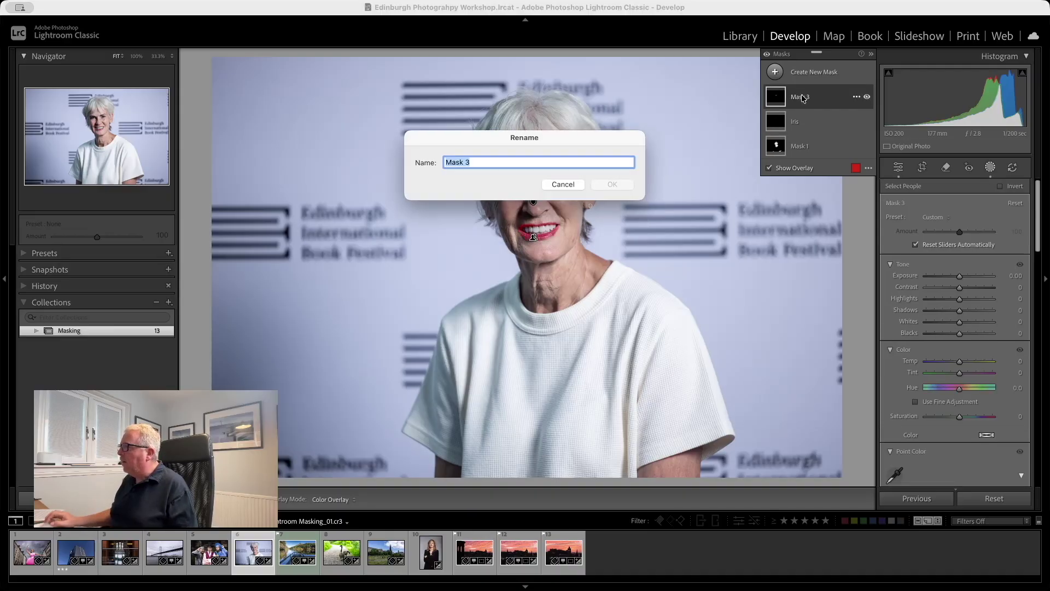
pyautogui.write('R')
pyautogui.press('BackSpace')
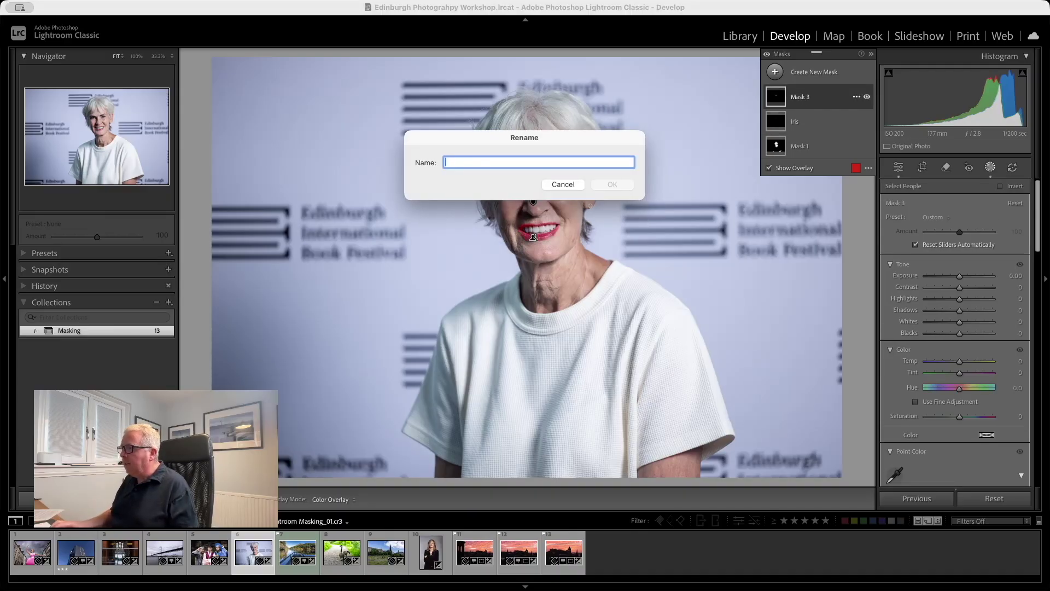
pyautogui.write('Lips')
pyautogui.press('Return')
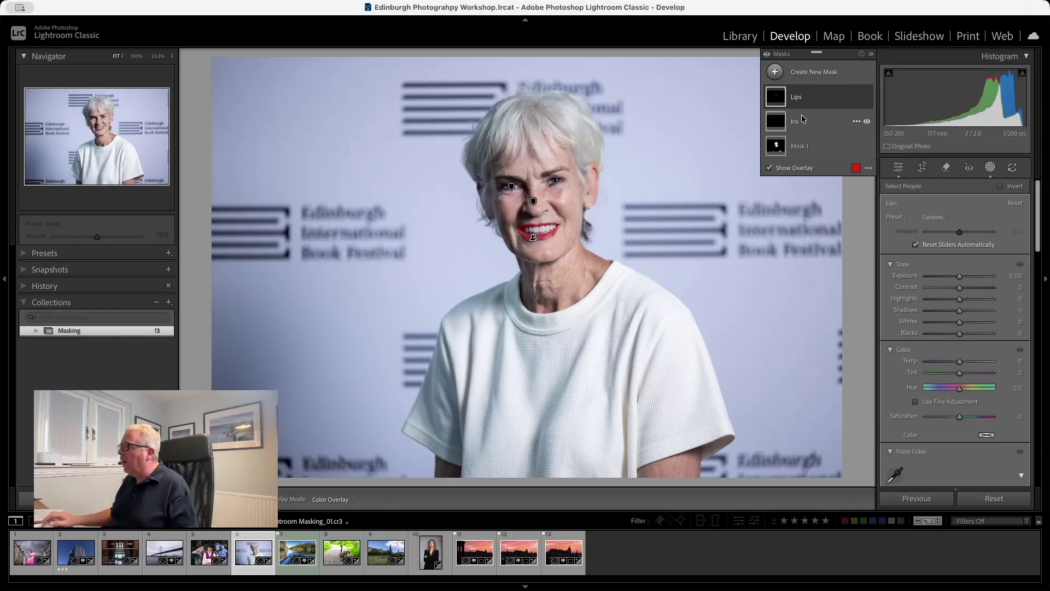
# Set the Iris mask's exposure to 0.53 and its temperature to -25
pyautogui.click(800, 121)
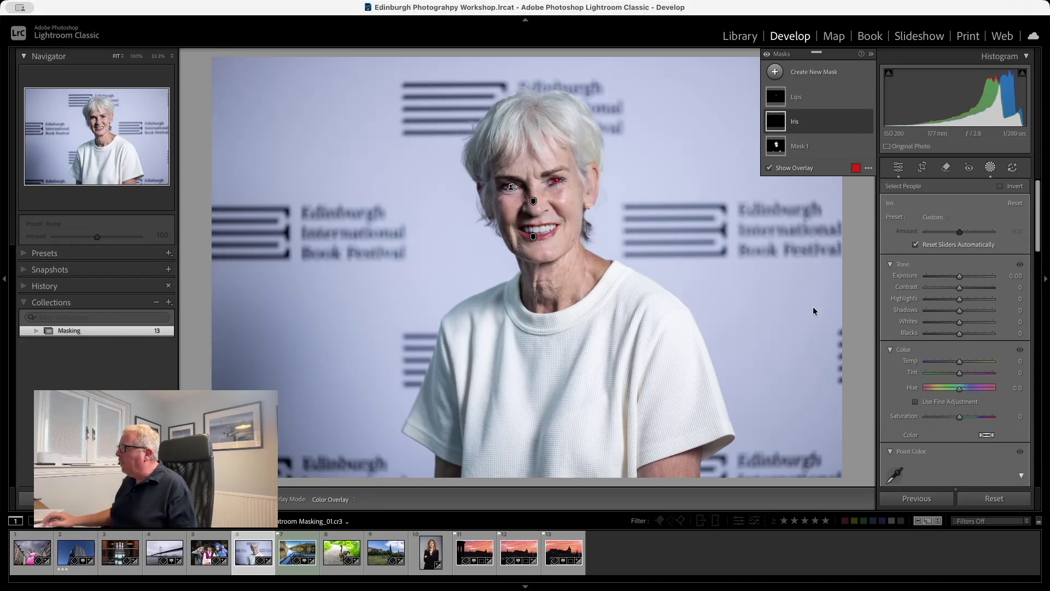
pyautogui.moveTo(960, 276); pyautogui.dragTo(963, 275)
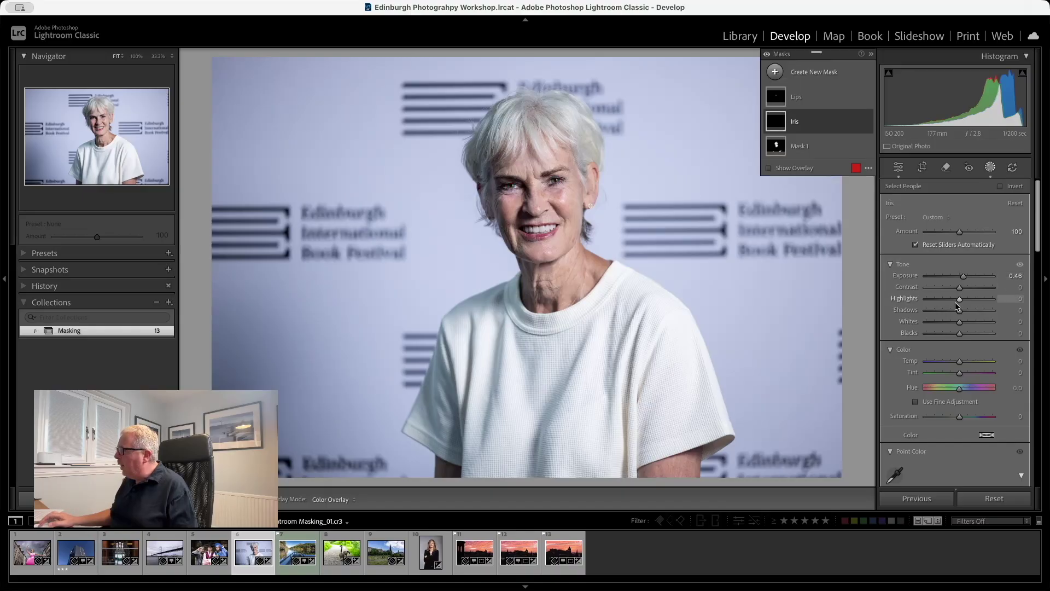
pyautogui.moveTo(960, 361); pyautogui.dragTo(952, 363)
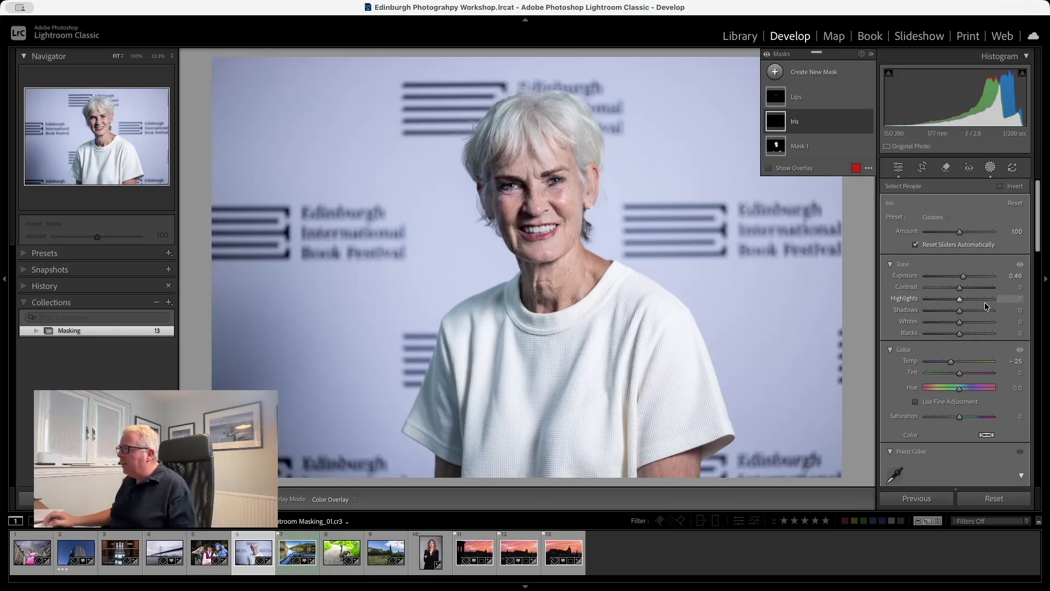
pyautogui.moveTo(964, 275); pyautogui.dragTo(964, 277)
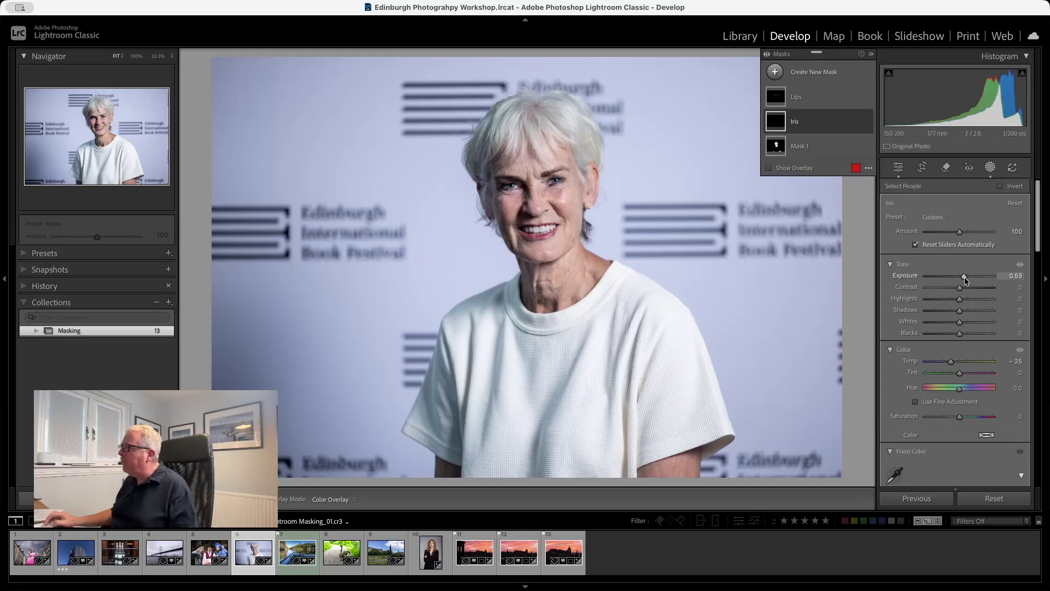
# Set the Lips mask's saturation to 20
pyautogui.click(806, 98)
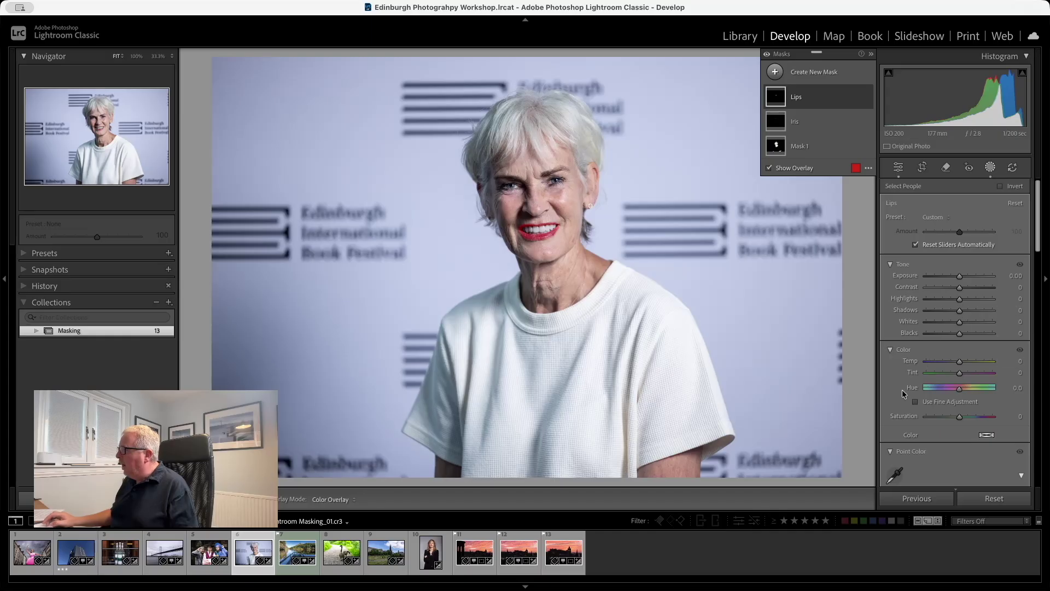
pyautogui.scroll(-2, 946, 448)
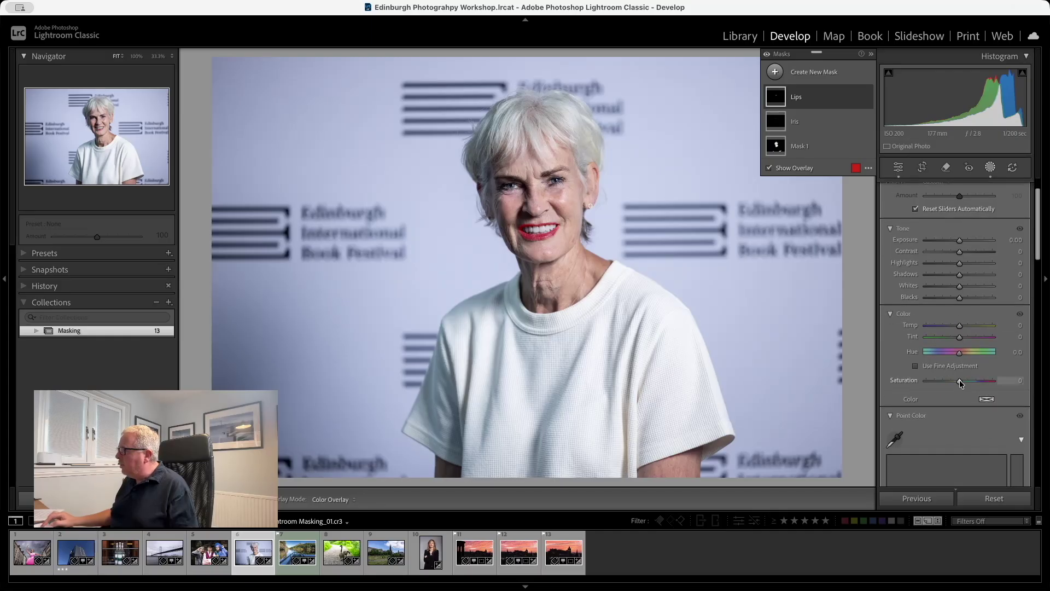
pyautogui.moveTo(960, 380); pyautogui.dragTo(967, 379)
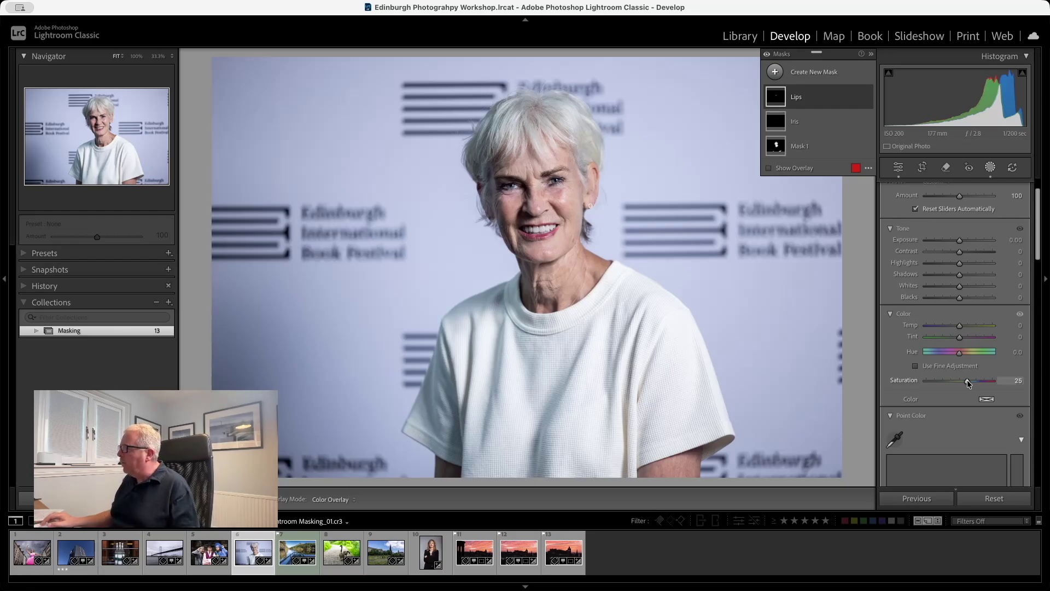
pyautogui.moveTo(967, 379); pyautogui.dragTo(1031, 385)
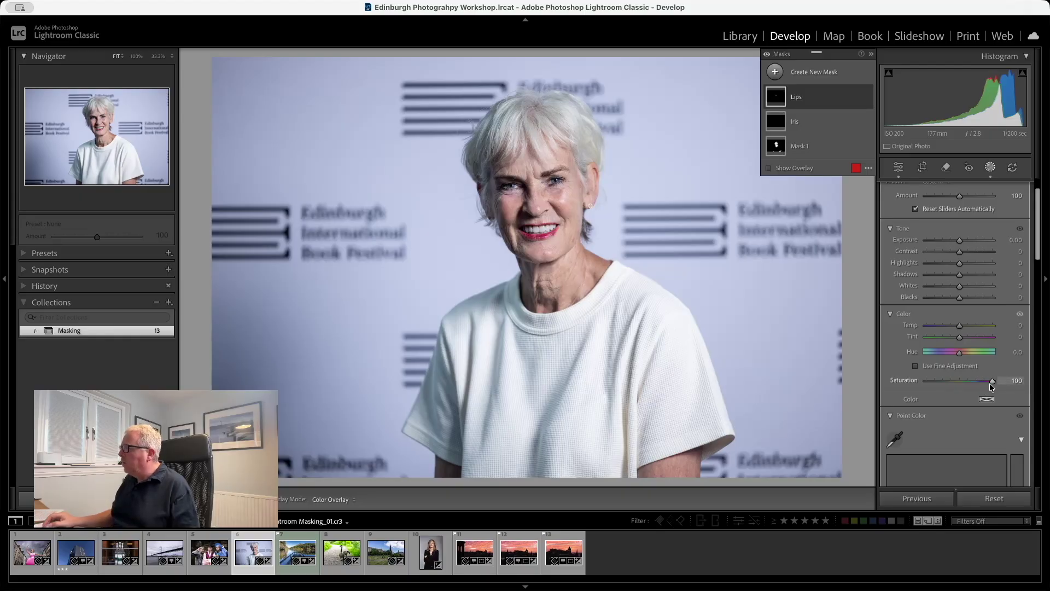
pyautogui.moveTo(992, 384); pyautogui.dragTo(963, 386)
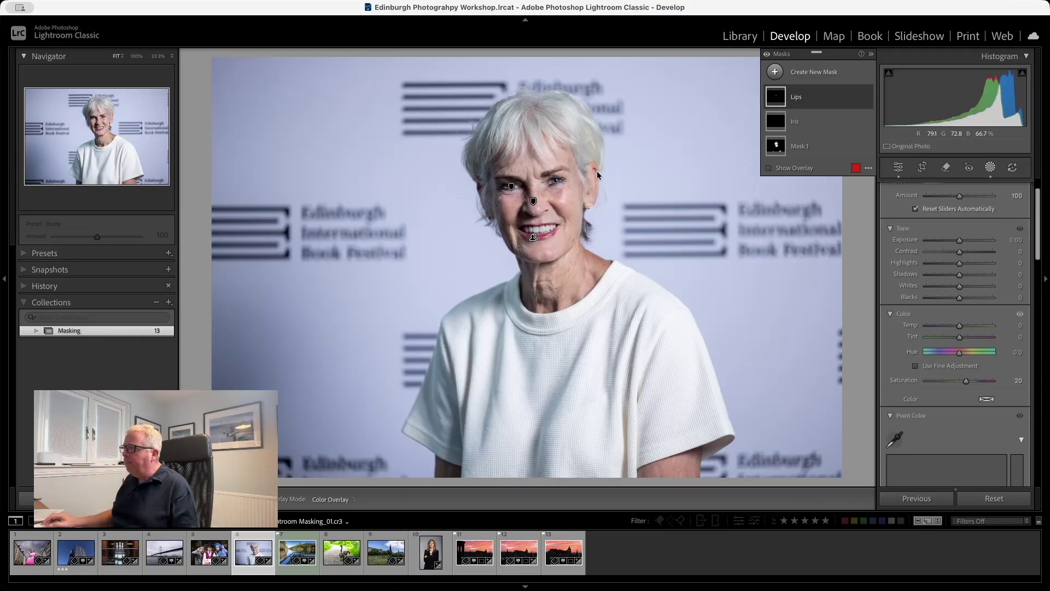
# In the photo of the lake jetty, create a landscape mask of the water with exposure -0.30 and temperature -20
pyautogui.click(288, 552)
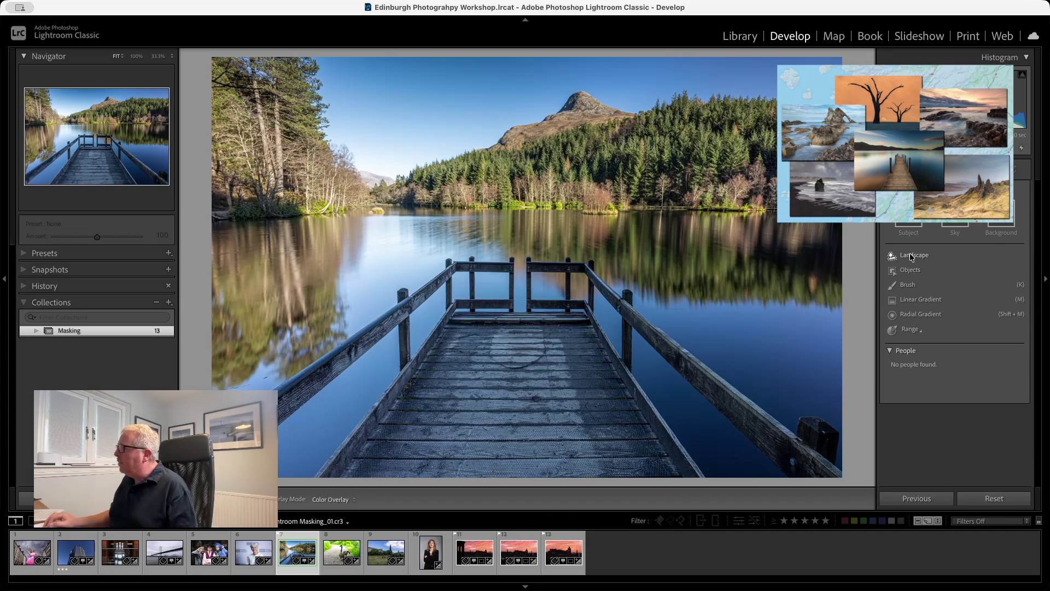
pyautogui.click(911, 256)
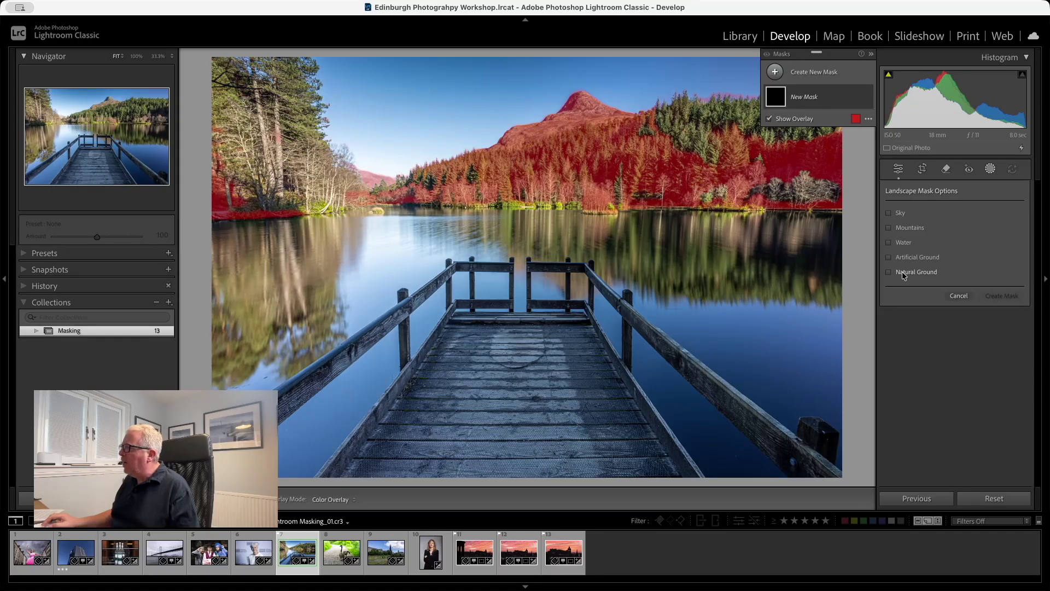
pyautogui.click(903, 244)
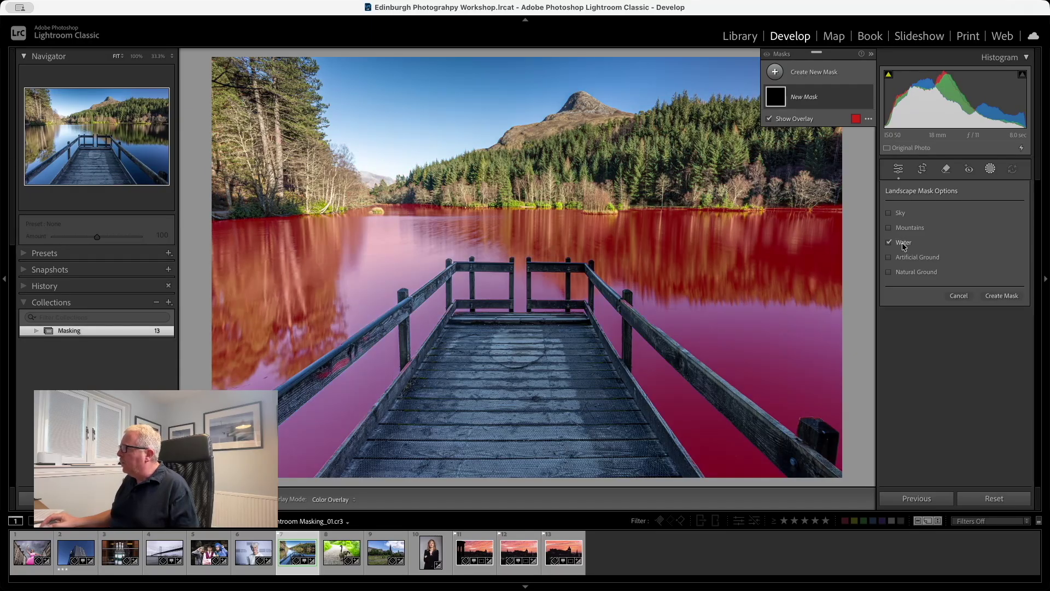
pyautogui.click(1001, 296)
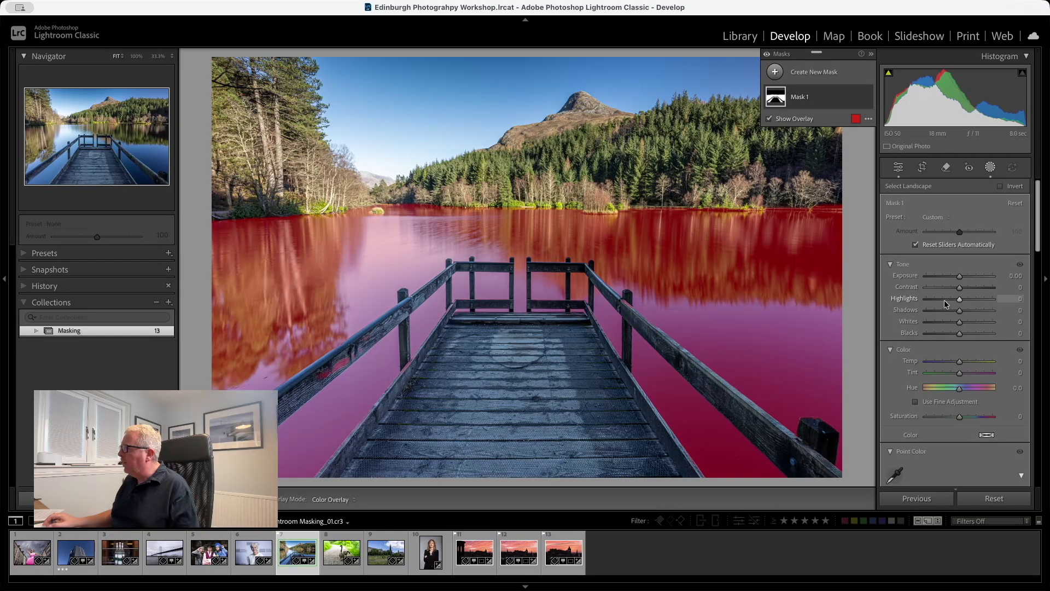
pyautogui.moveTo(959, 271); pyautogui.dragTo(957, 277)
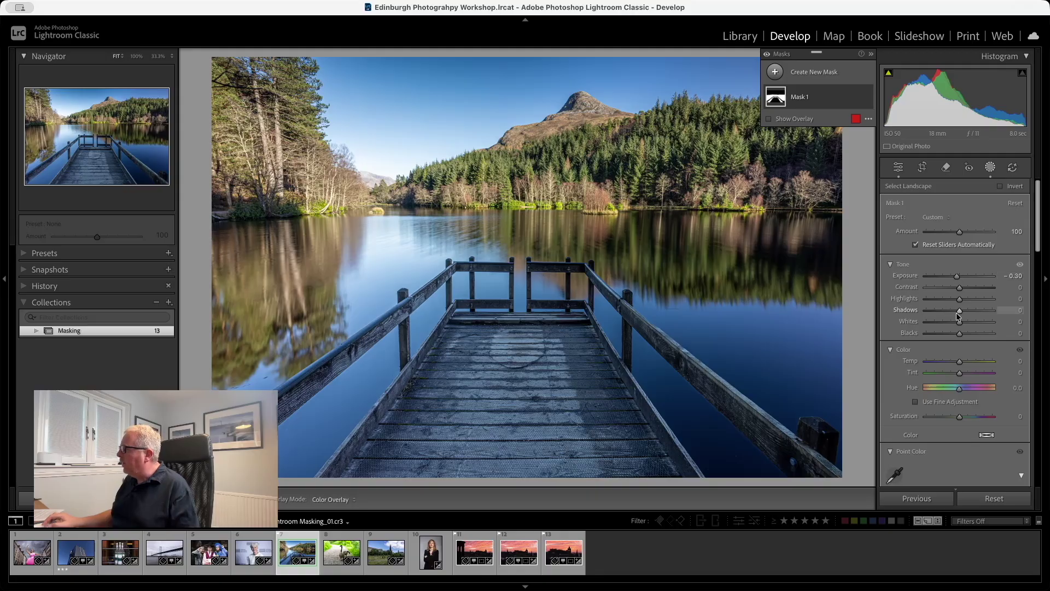
pyautogui.moveTo(959, 363); pyautogui.dragTo(952, 364)
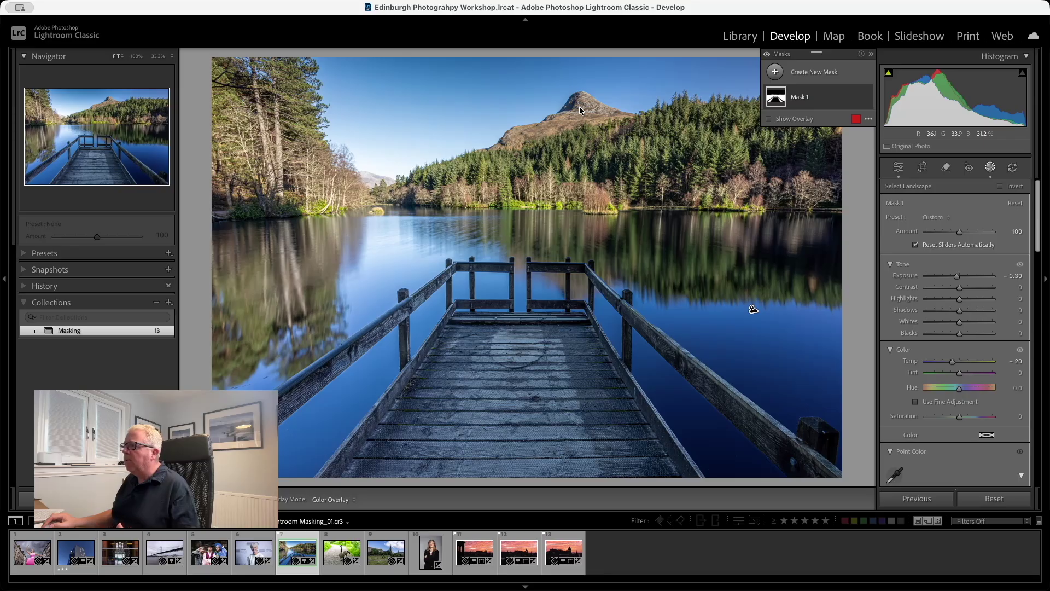
# Create a new brush mask and paint over the mountain at 100% zoom with brush size 12 and Auto Mask on
pyautogui.click(773, 73)
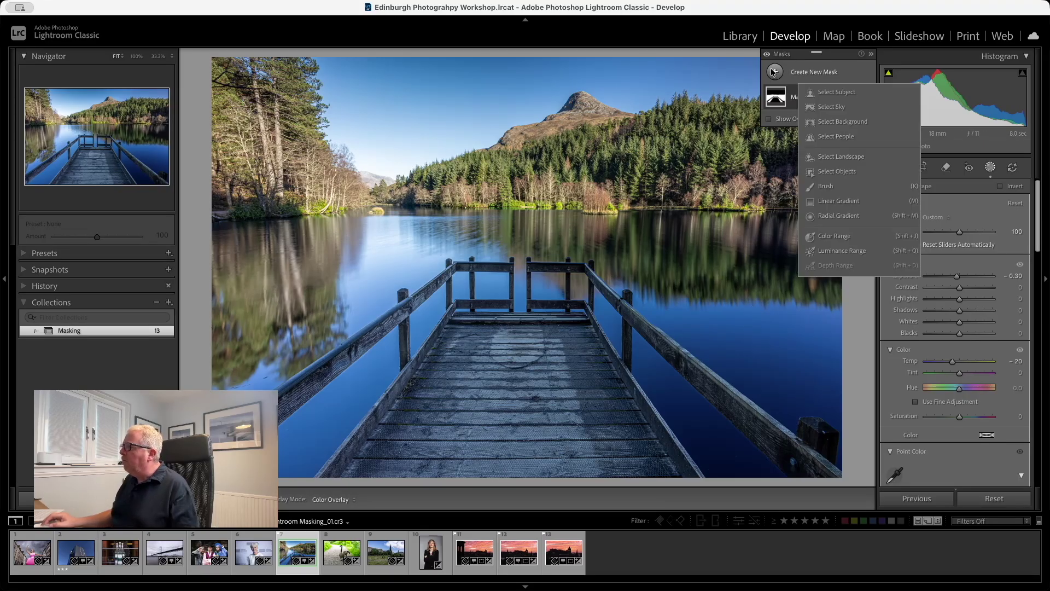
pyautogui.click(826, 187)
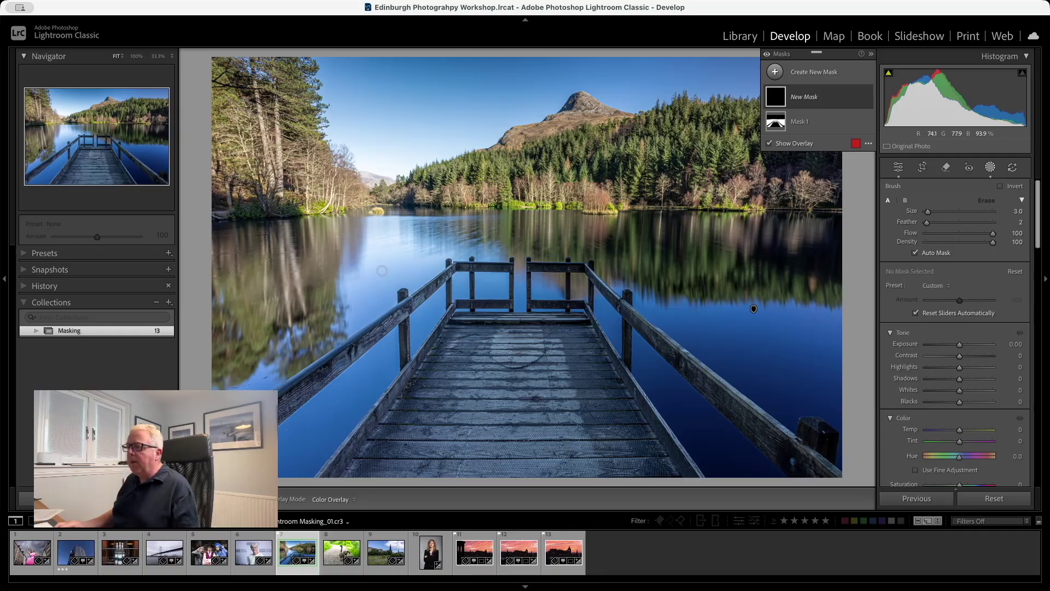
pyautogui.scroll(2, 381, 271)
pyautogui.scroll(6, 381, 270)
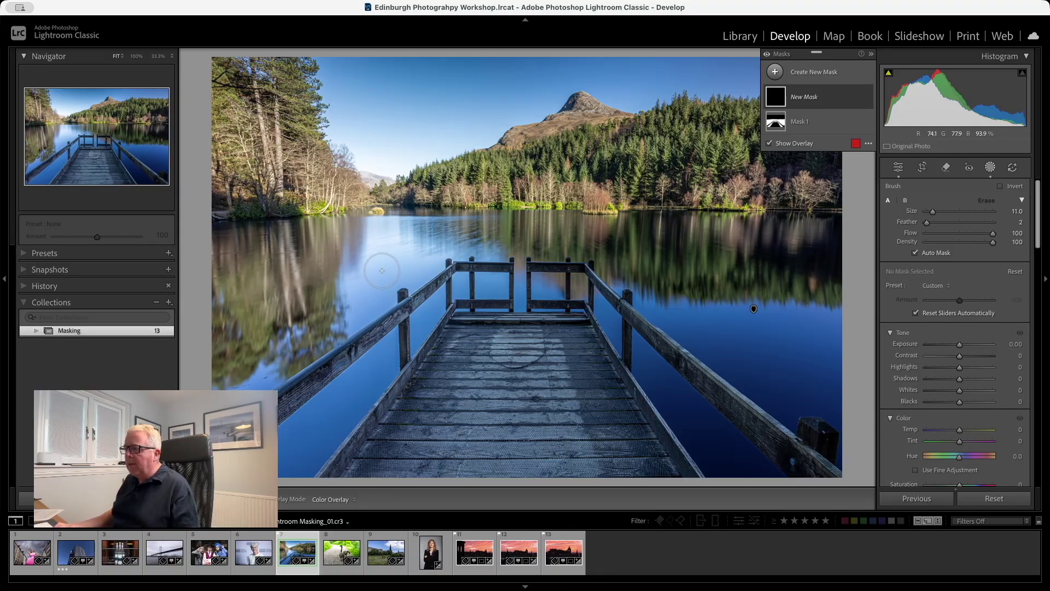
pyautogui.scroll(-6, 381, 270)
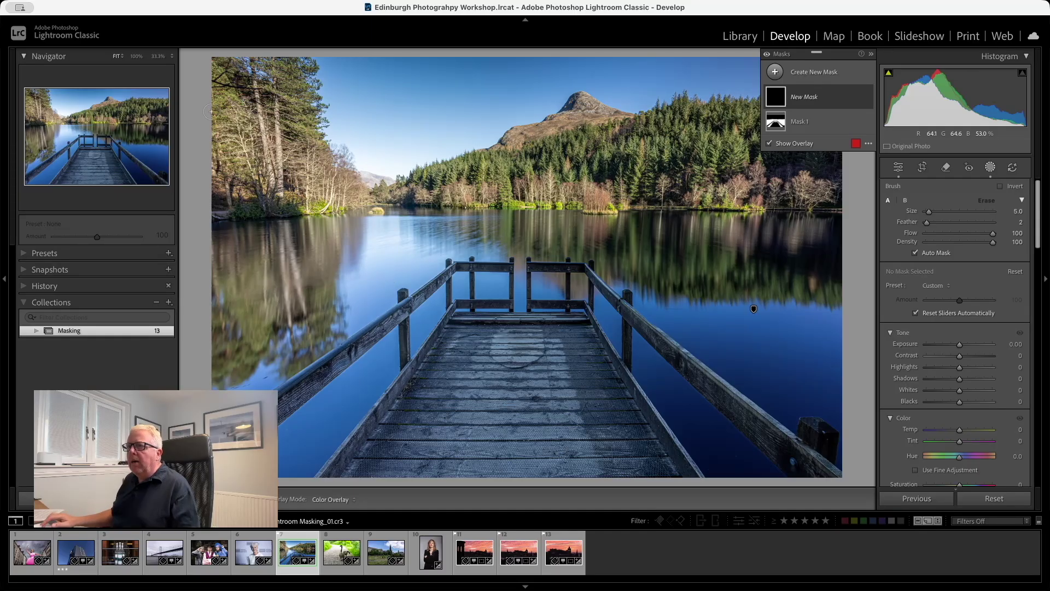
pyautogui.click(137, 56)
pyautogui.click(95, 139)
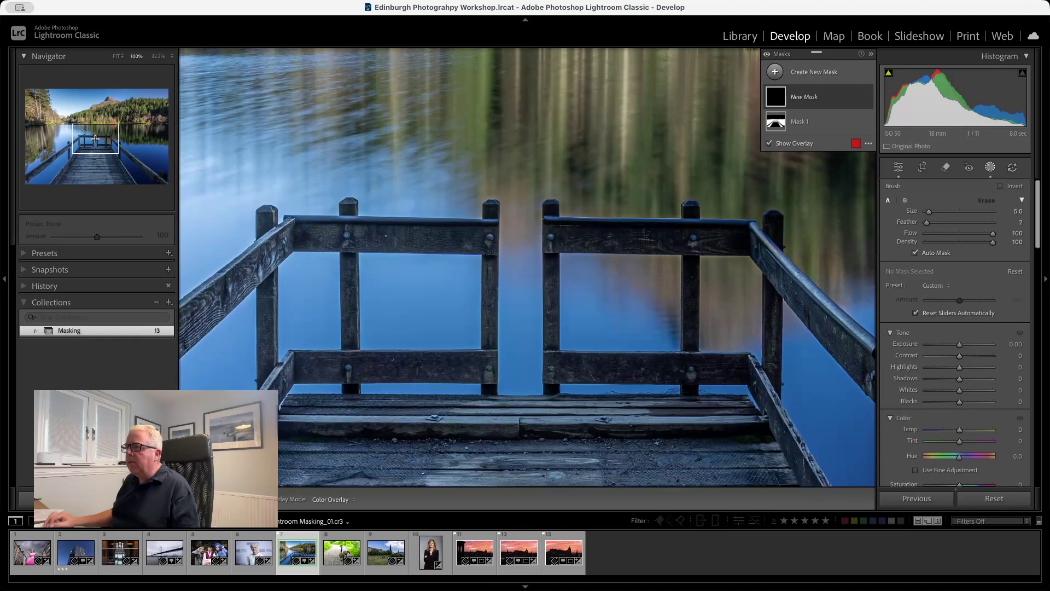
pyautogui.moveTo(95, 139); pyautogui.dragTo(107, 106)
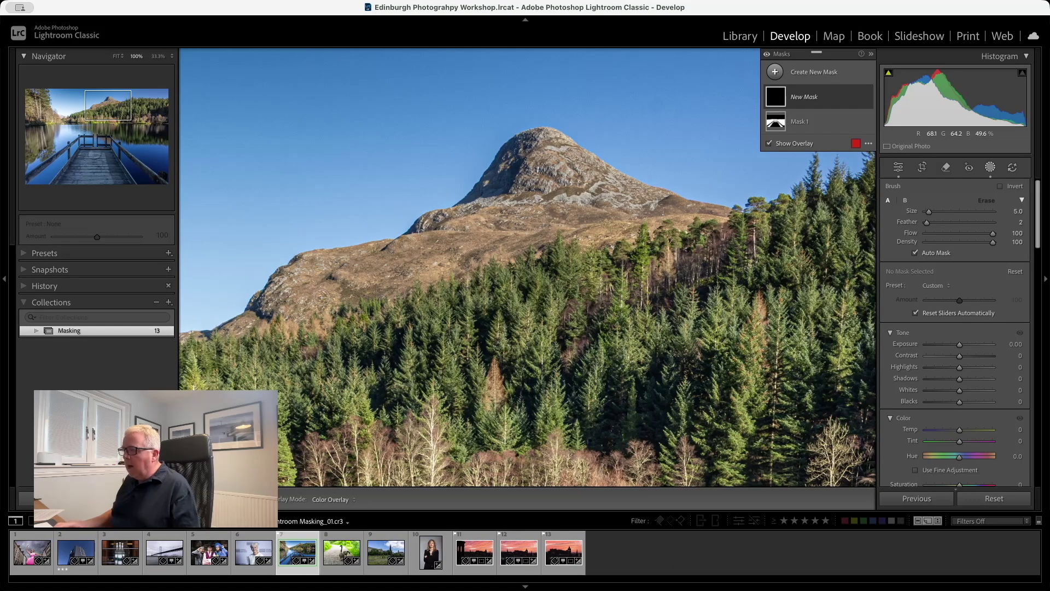
pyautogui.scroll(3, 322, 297)
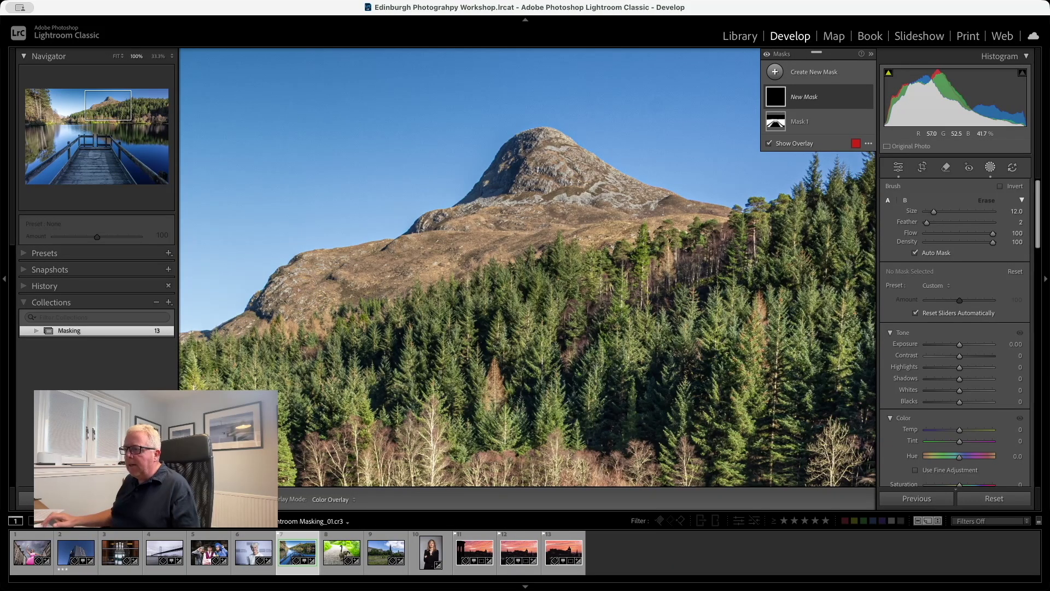
pyautogui.moveTo(310, 288)
pyautogui.mouseDown()
pyautogui.moveTo(280, 293)
pyautogui.moveTo(318, 265)
pyautogui.moveTo(410, 247)
pyautogui.moveTo(464, 212)
pyautogui.moveTo(532, 134)
pyautogui.moveTo(567, 141)
pyautogui.moveTo(622, 185)
pyautogui.moveTo(699, 211)
pyautogui.moveTo(706, 224)
pyautogui.moveTo(635, 214)
pyautogui.moveTo(533, 175)
pyautogui.moveTo(511, 192)
pyautogui.moveTo(538, 169)
pyautogui.moveTo(506, 221)
pyautogui.moveTo(448, 249)
pyautogui.moveTo(383, 257)
pyautogui.moveTo(306, 298)
pyautogui.moveTo(339, 306)
pyautogui.moveTo(533, 238)
pyautogui.moveTo(629, 244)
pyautogui.moveTo(554, 210)
pyautogui.moveTo(520, 247)
pyautogui.mouseUp()
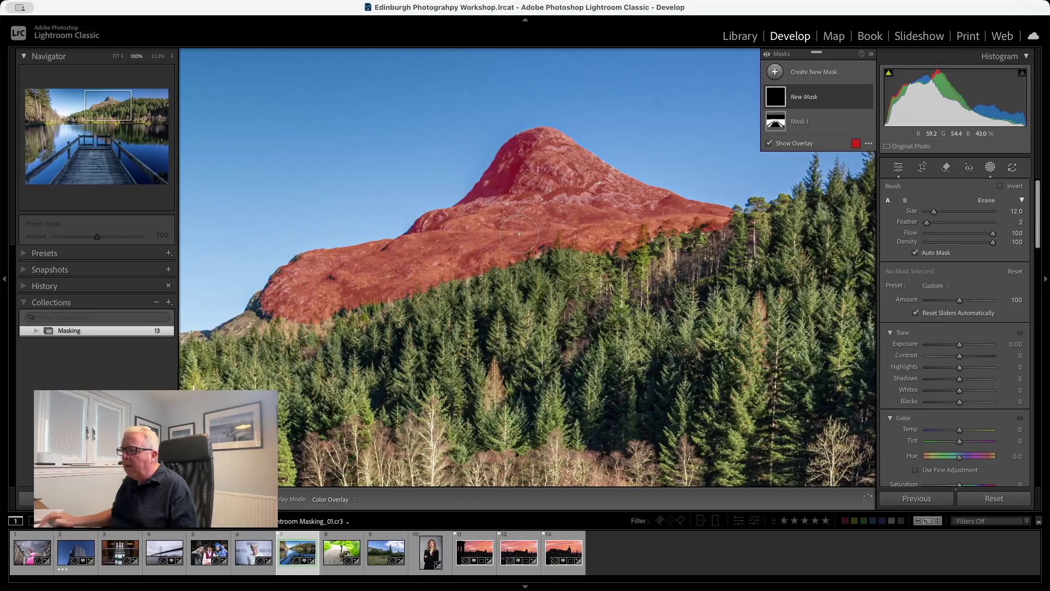
# Reduce the brush size to 8 and extend the brush mask over the unpainted lower left slope of the mountain
pyautogui.press('[')
pyautogui.press('[')
pyautogui.press('[')
pyautogui.press('[')
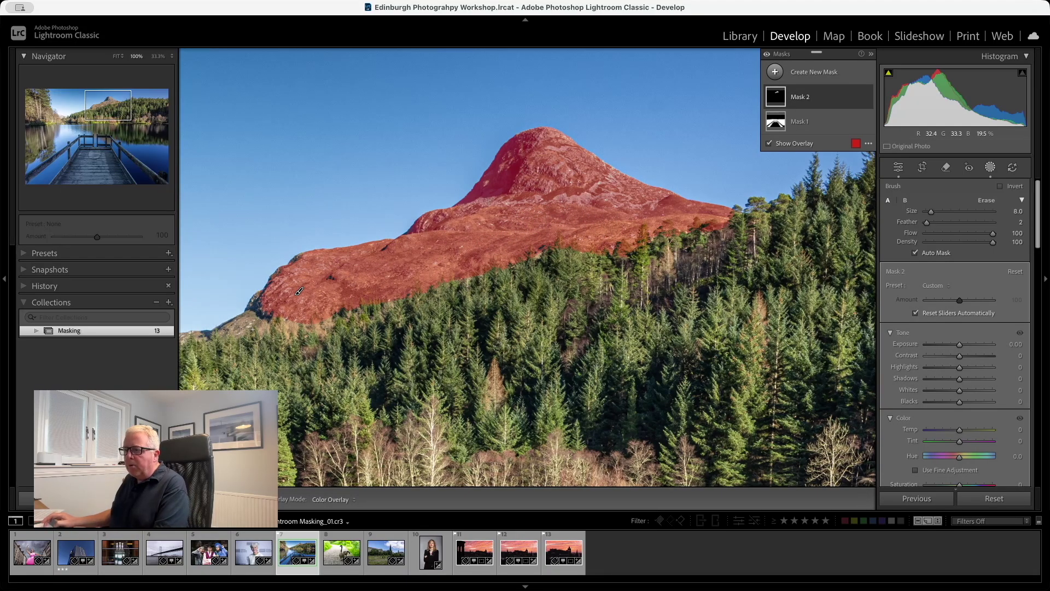
pyautogui.moveTo(258, 302)
pyautogui.mouseDown()
pyautogui.moveTo(218, 332)
pyautogui.moveTo(276, 309)
pyautogui.mouseUp()
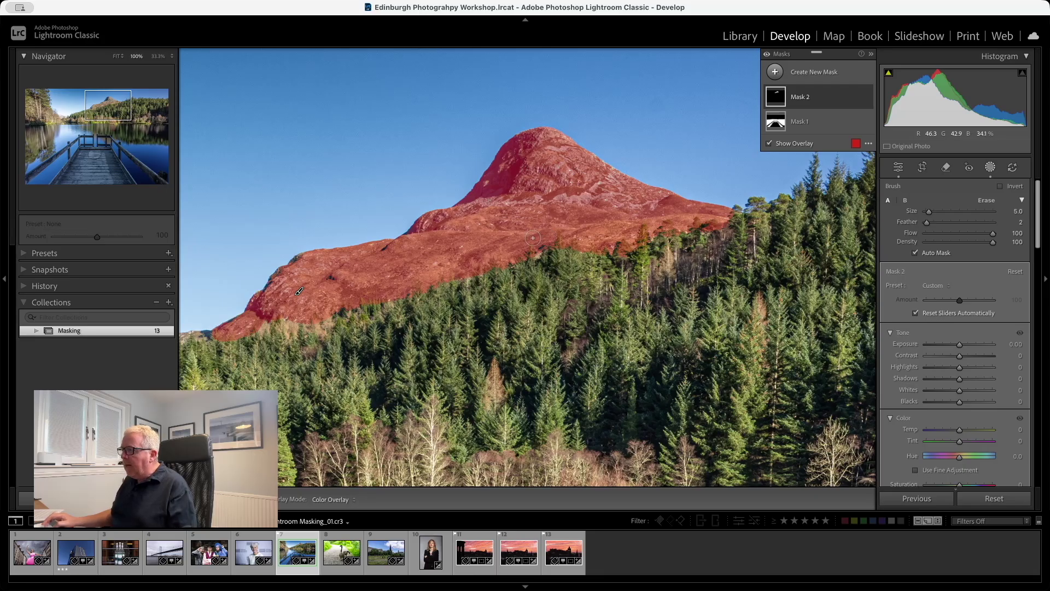
# Erase the brush mask from the treetops along the mountain's lower edge with erase brush size 2 and Auto Mask off
pyautogui.press('alt')
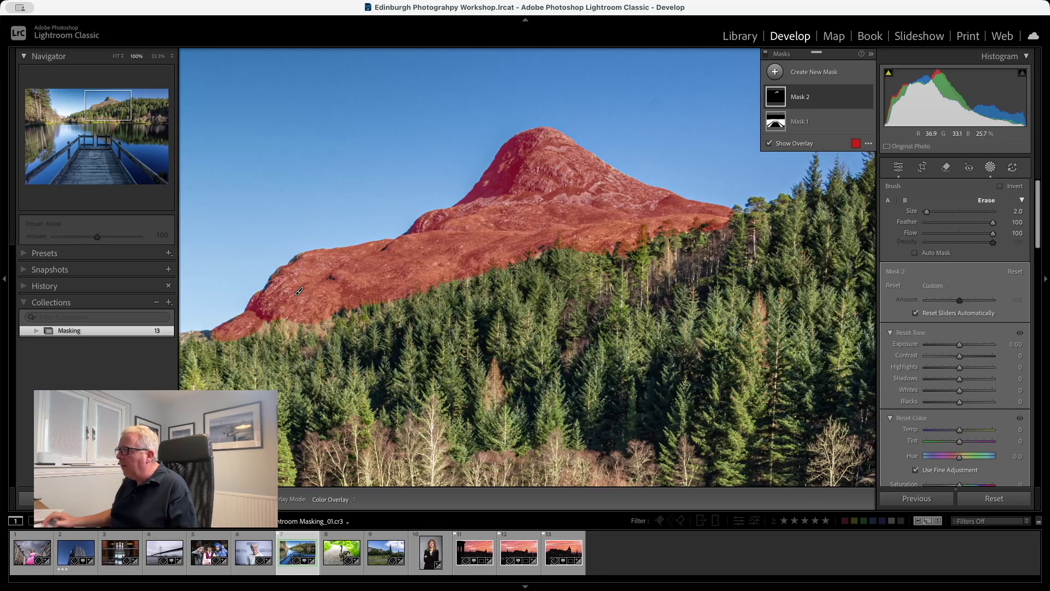
pyautogui.moveTo(644, 239); pyautogui.dragTo(643, 238)
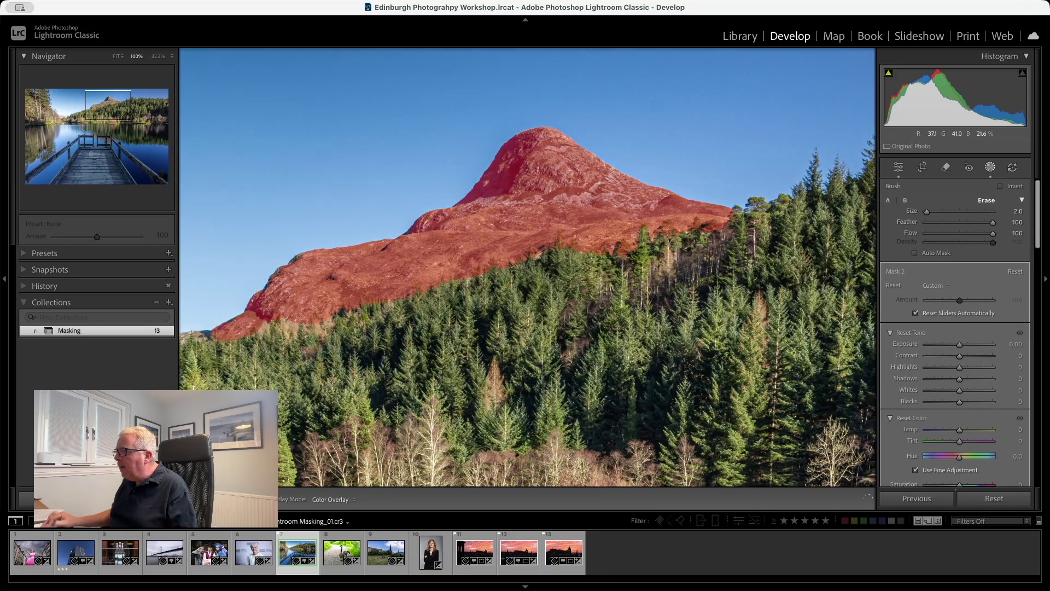
pyautogui.moveTo(643, 230); pyautogui.dragTo(643, 229)
pyautogui.moveTo(299, 291); pyautogui.dragTo(299, 291)
pyautogui.moveTo(299, 291); pyautogui.dragTo(299, 291)
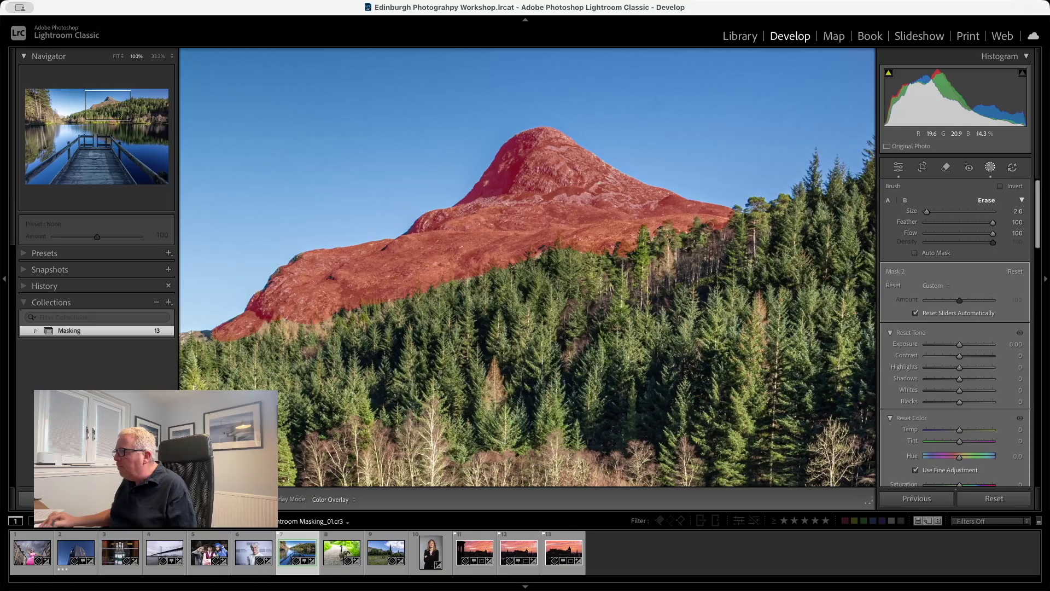
pyautogui.moveTo(299, 291); pyautogui.dragTo(299, 291)
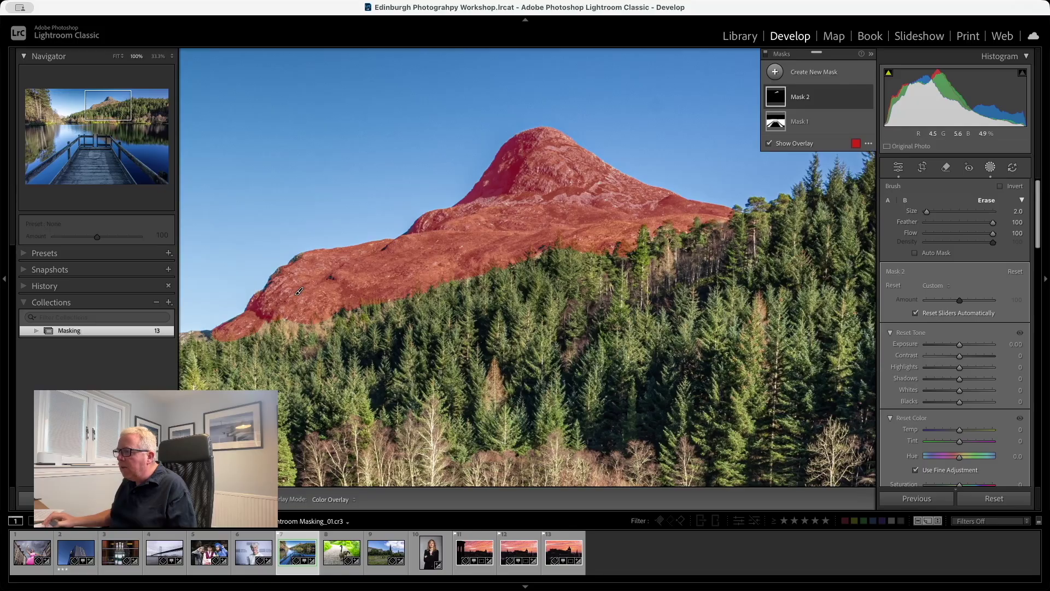
pyautogui.moveTo(480, 273); pyautogui.dragTo(473, 261)
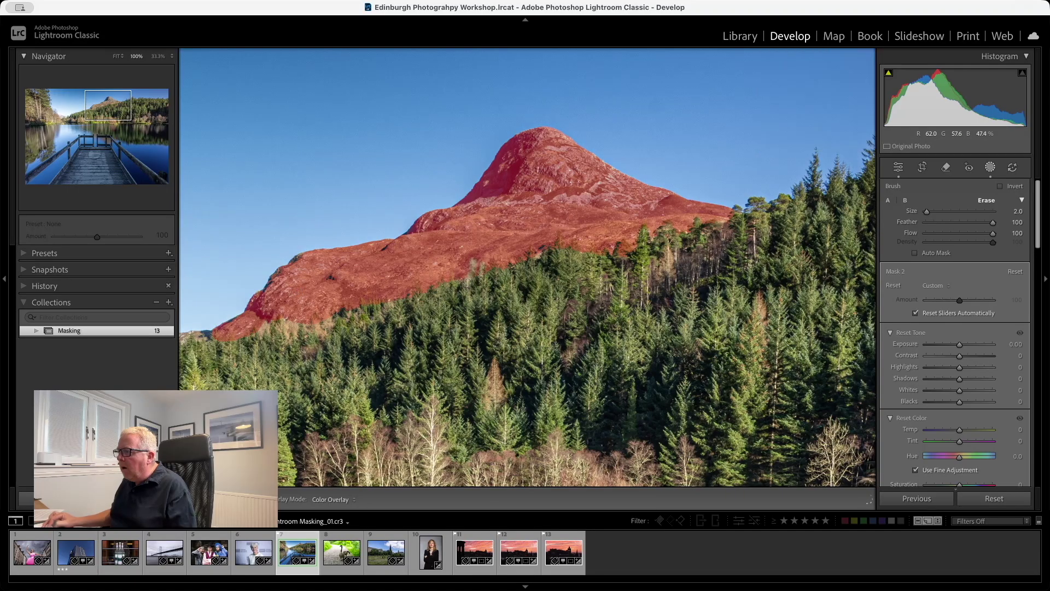
pyautogui.moveTo(299, 291); pyautogui.dragTo(299, 291)
pyautogui.moveTo(362, 302); pyautogui.dragTo(363, 300)
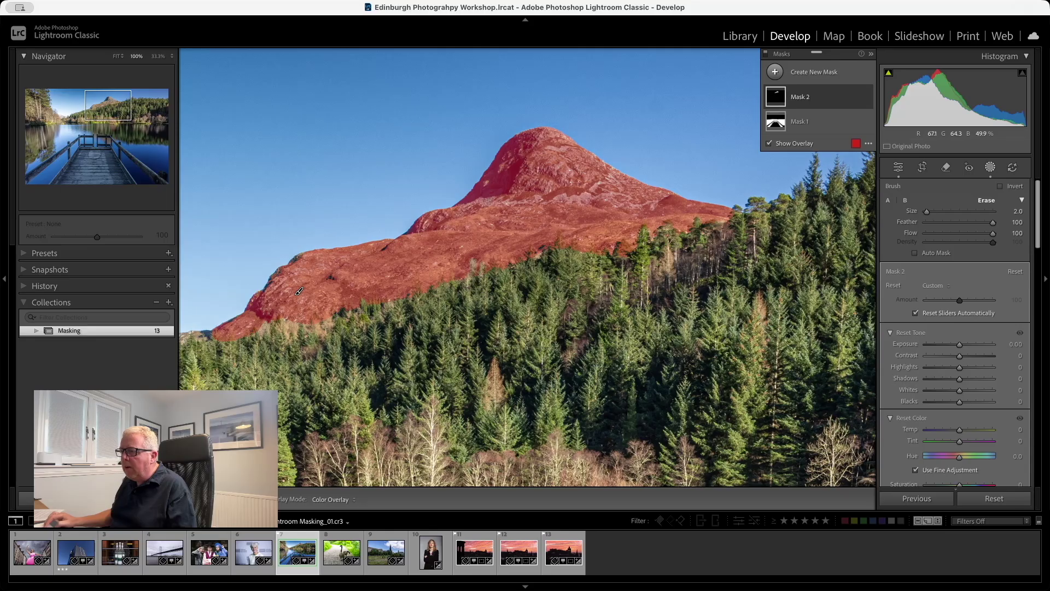
pyautogui.moveTo(299, 291); pyautogui.dragTo(299, 291)
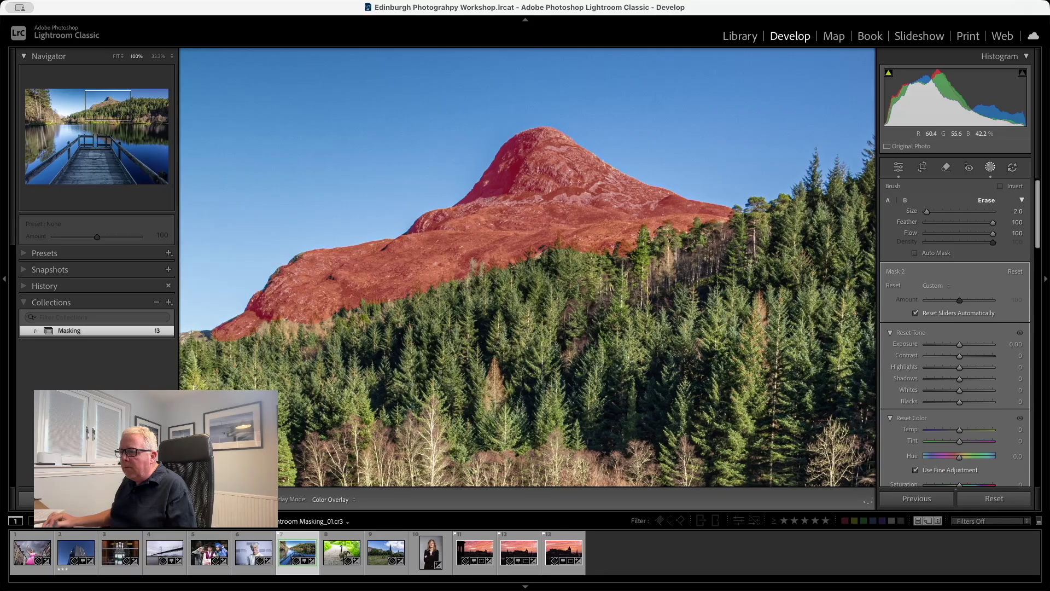
pyautogui.moveTo(266, 332); pyautogui.dragTo(266, 321)
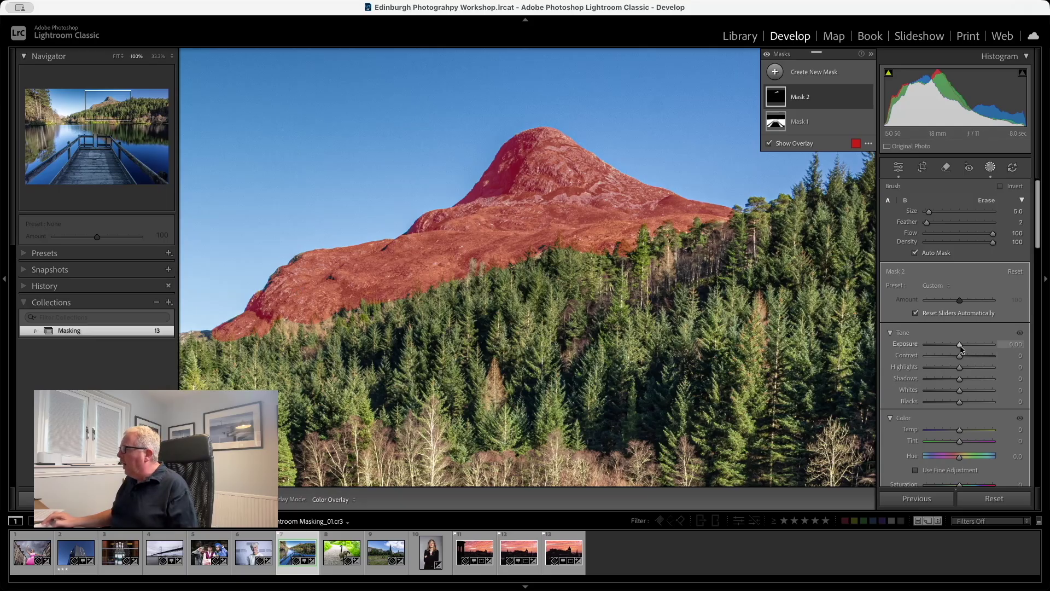
# Set the mountain mask's exposure to -0.33 and dehaze to 32
pyautogui.moveTo(960, 348); pyautogui.dragTo(956, 347)
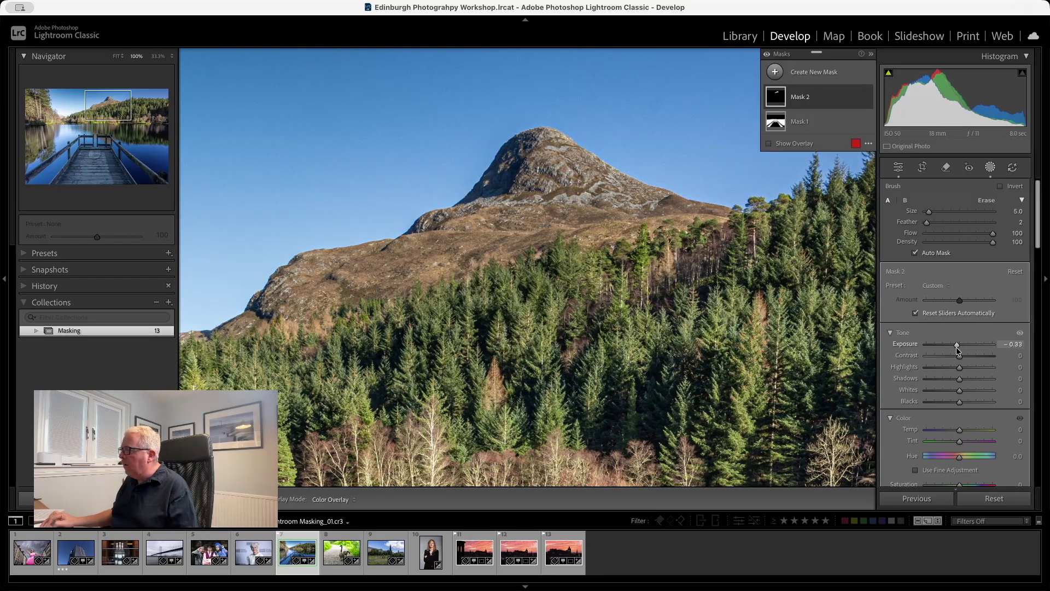
pyautogui.scroll(-10, 969, 419)
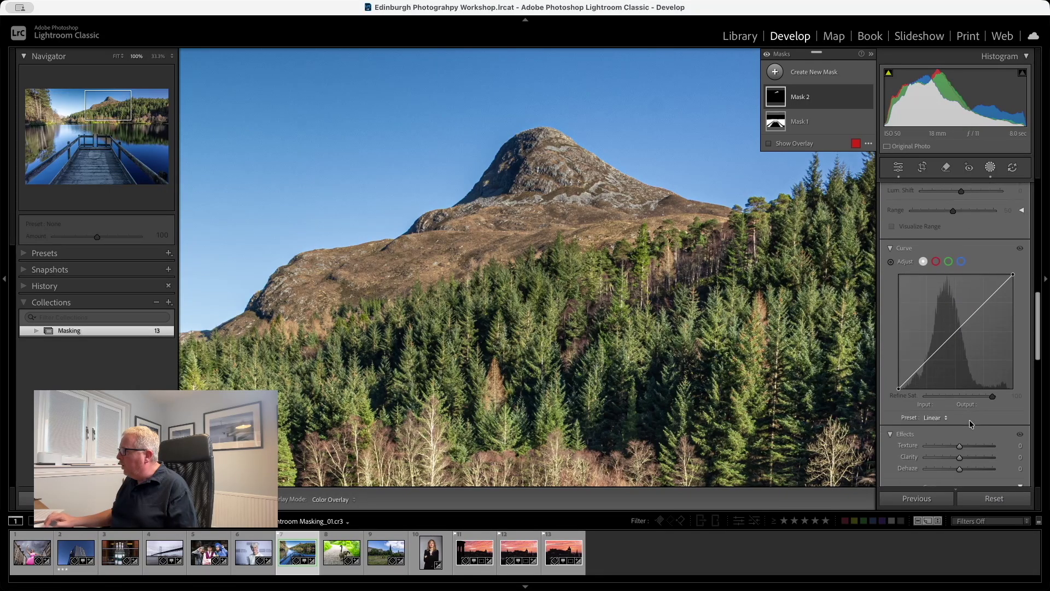
pyautogui.moveTo(959, 330); pyautogui.dragTo(969, 330)
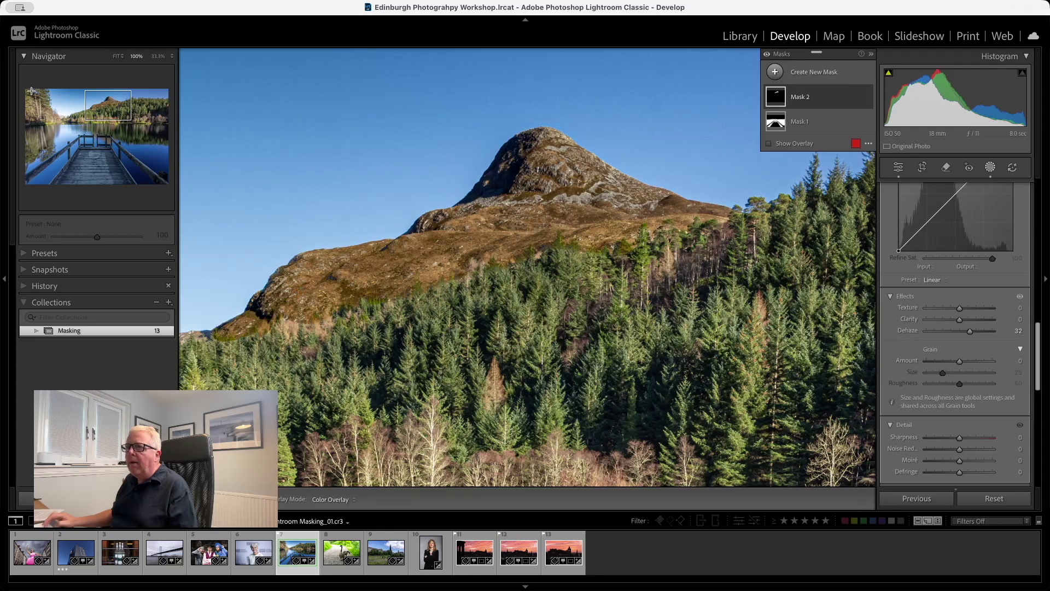
pyautogui.click(115, 56)
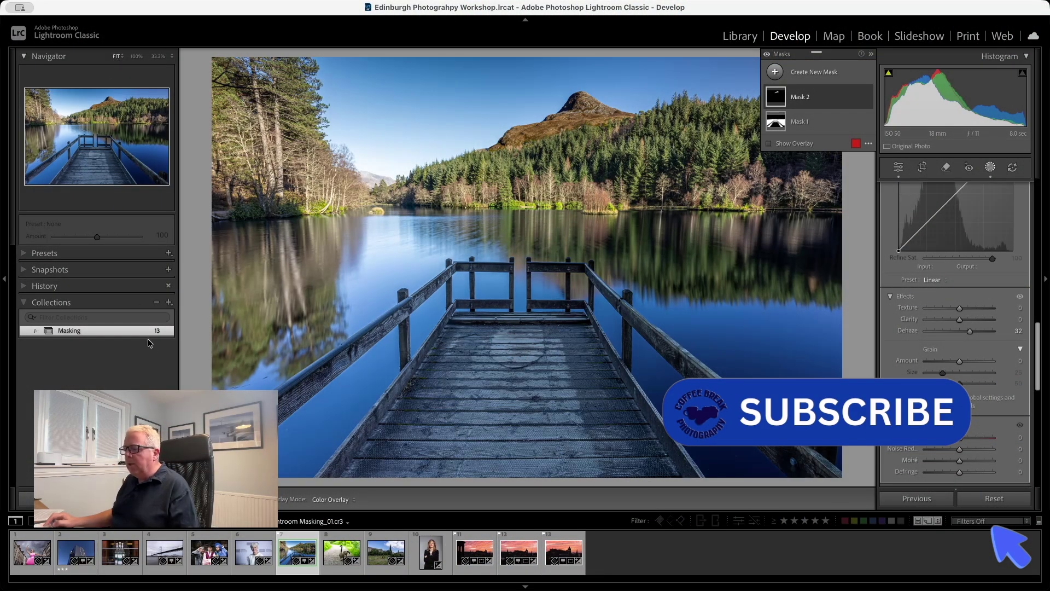
# In the photo of the two geese, create an objects mask of the front goose by painting over it with brush size 20
pyautogui.click(332, 548)
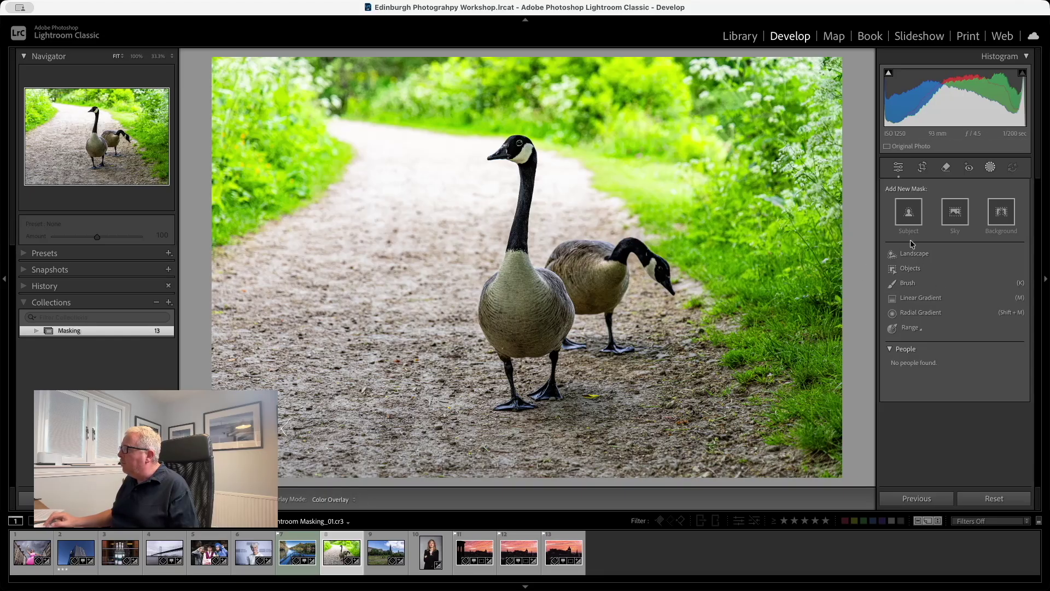
pyautogui.click(910, 268)
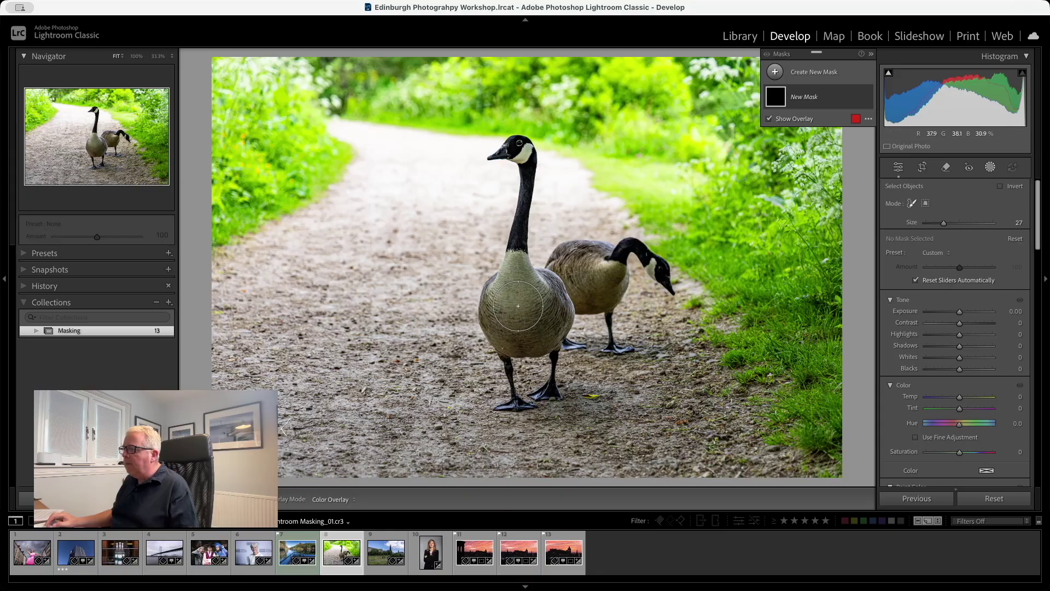
pyautogui.scroll(-4, 520, 307)
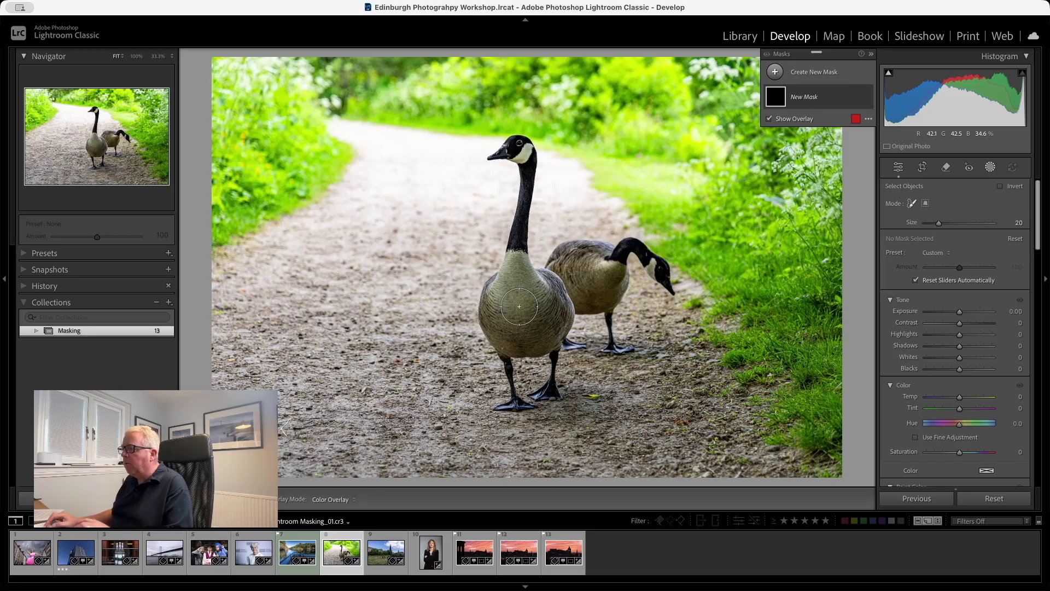
pyautogui.moveTo(497, 158)
pyautogui.mouseDown()
pyautogui.moveTo(527, 171)
pyautogui.moveTo(520, 235)
pyautogui.moveTo(482, 299)
pyautogui.moveTo(503, 350)
pyautogui.moveTo(503, 402)
pyautogui.moveTo(548, 391)
pyautogui.moveTo(553, 376)
pyautogui.moveTo(554, 362)
pyautogui.moveTo(525, 350)
pyautogui.moveTo(548, 349)
pyautogui.moveTo(566, 319)
pyautogui.moveTo(544, 276)
pyautogui.moveTo(524, 279)
pyautogui.moveTo(510, 322)
pyautogui.moveTo(507, 304)
pyautogui.moveTo(545, 308)
pyautogui.mouseUp()
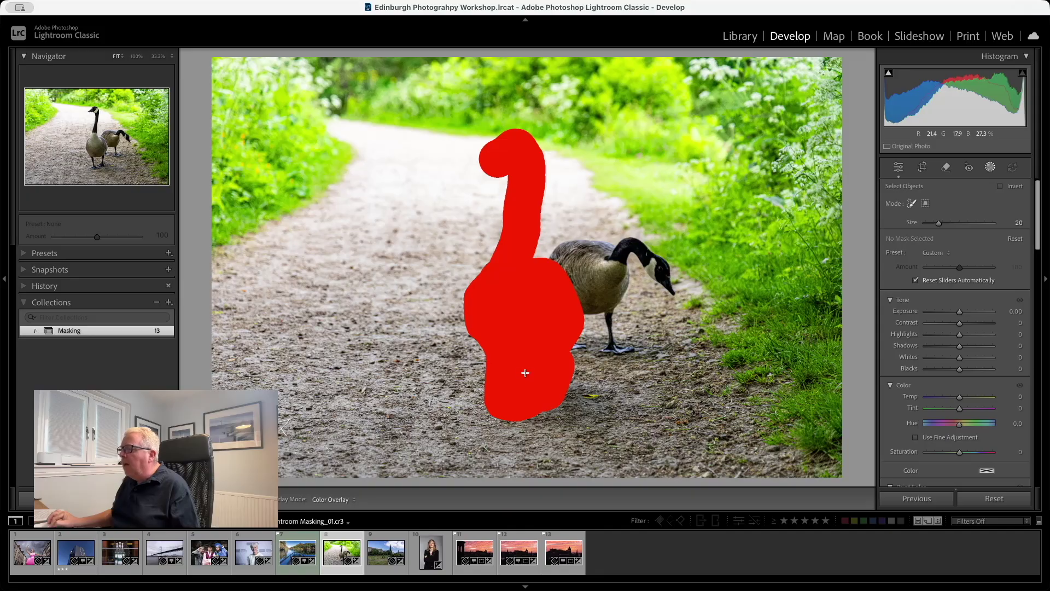
pyautogui.moveTo(525, 373); pyautogui.dragTo(525, 373)
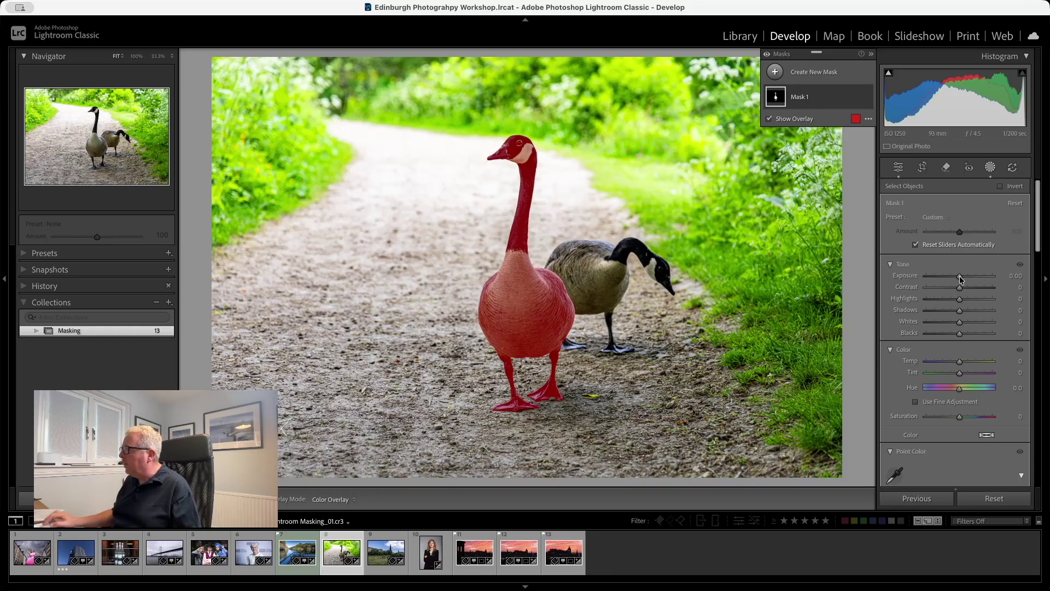
# Set the goose mask's exposure to 0.66, texture to 30 and dehaze to 9
pyautogui.moveTo(959, 275); pyautogui.dragTo(964, 276)
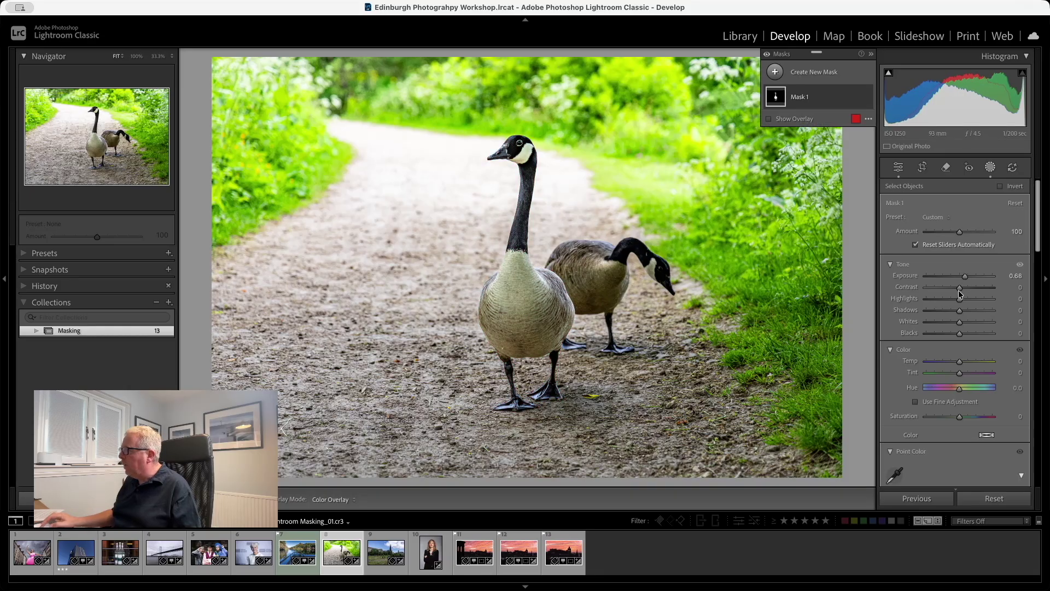
pyautogui.scroll(-10, 960, 451)
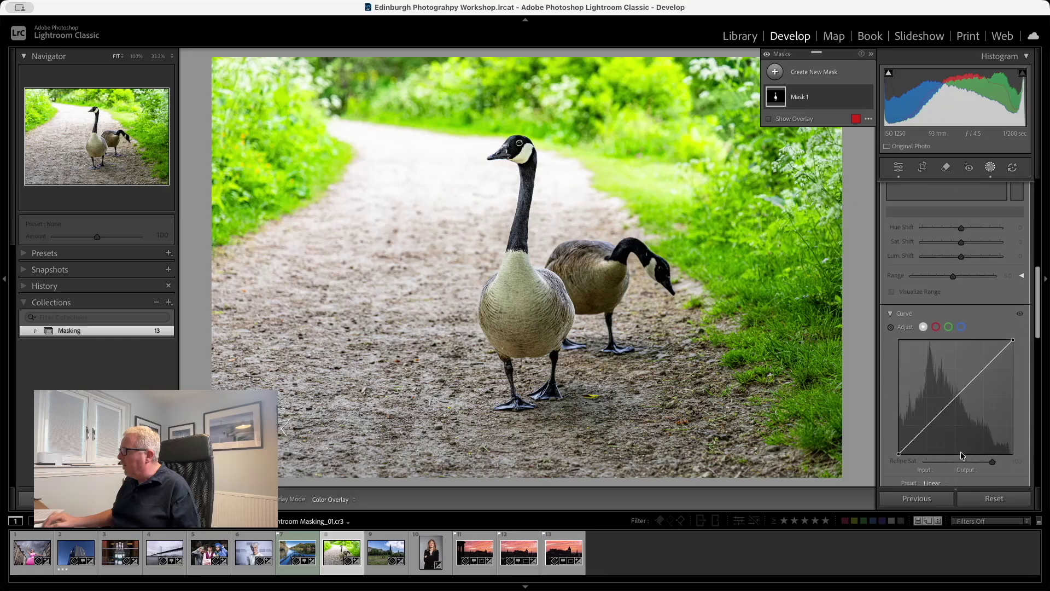
pyautogui.scroll(-5, 953, 409)
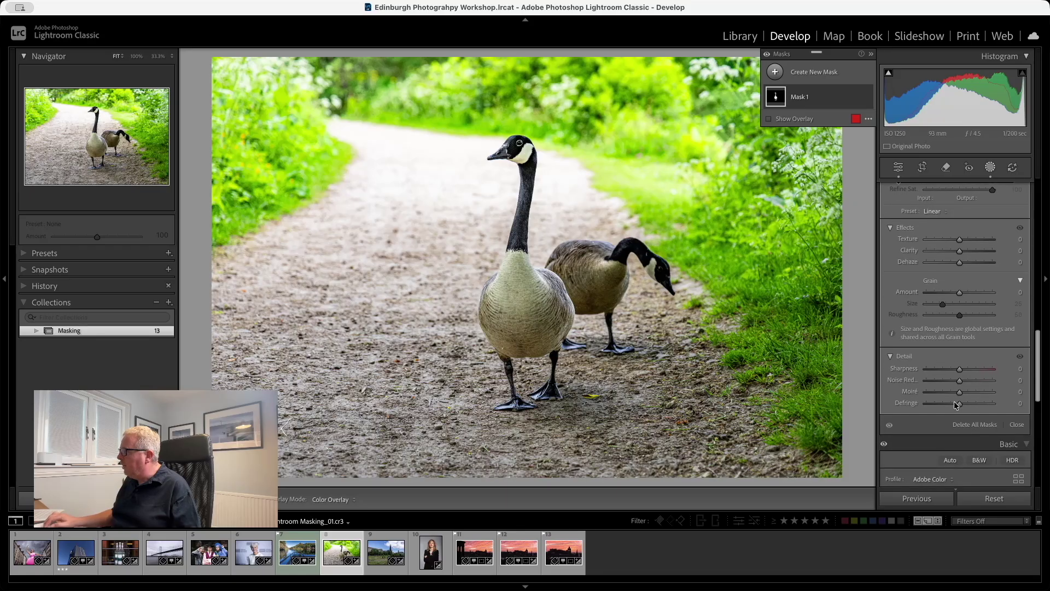
pyautogui.moveTo(959, 261); pyautogui.dragTo(969, 238)
pyautogui.scroll(3, 930, 254)
pyautogui.scroll(1, 930, 255)
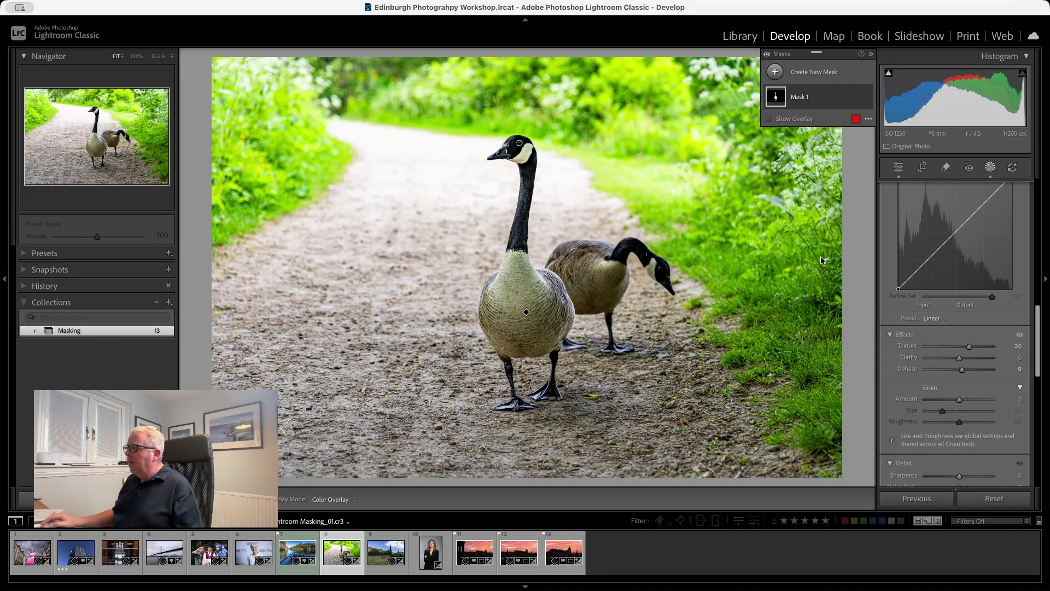
# In the photo of the park with the monument, create a linear gradient mask running from the sky down to the trees
pyautogui.click(382, 552)
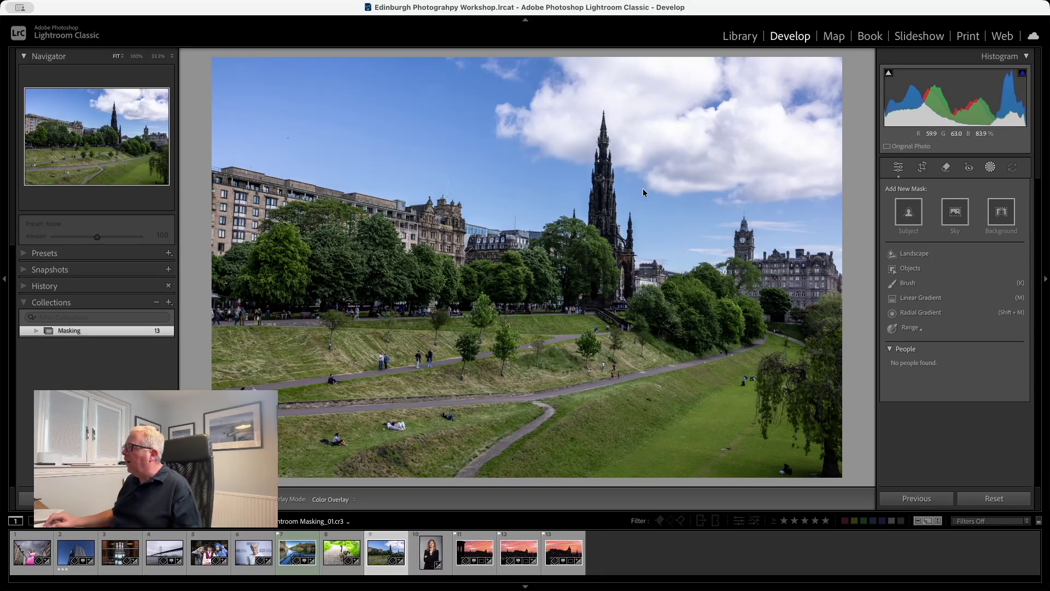
pyautogui.click(917, 299)
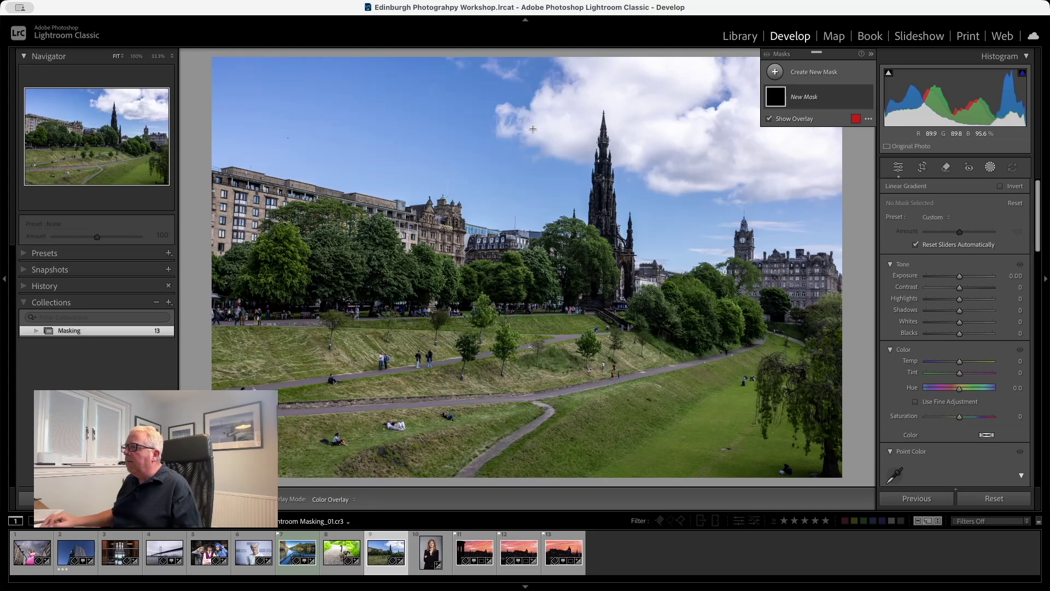
pyautogui.moveTo(532, 128); pyautogui.dragTo(532, 280)
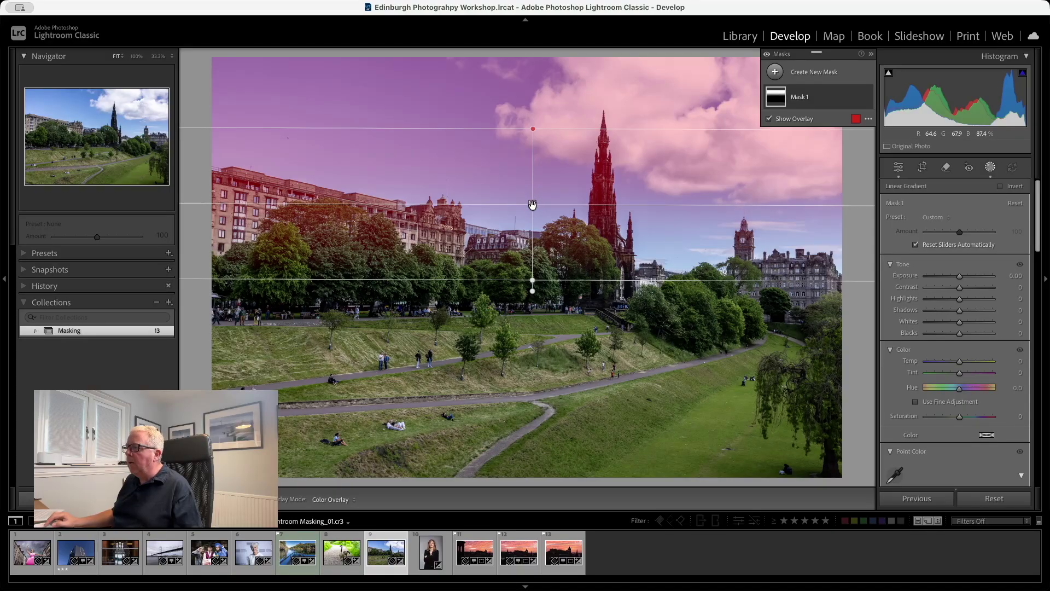
# Reshape the linear gradient into a wider, tilted transition from the sky to the treetops and set its exposure to -0.96
pyautogui.moveTo(532, 203)
pyautogui.mouseDown()
pyautogui.moveTo(583, 202)
pyautogui.moveTo(519, 174)
pyautogui.moveTo(518, 152)
pyautogui.moveTo(517, 300)
pyautogui.moveTo(517, 188)
pyautogui.moveTo(520, 227)
pyautogui.moveTo(523, 209)
pyautogui.moveTo(525, 218)
pyautogui.mouseUp()
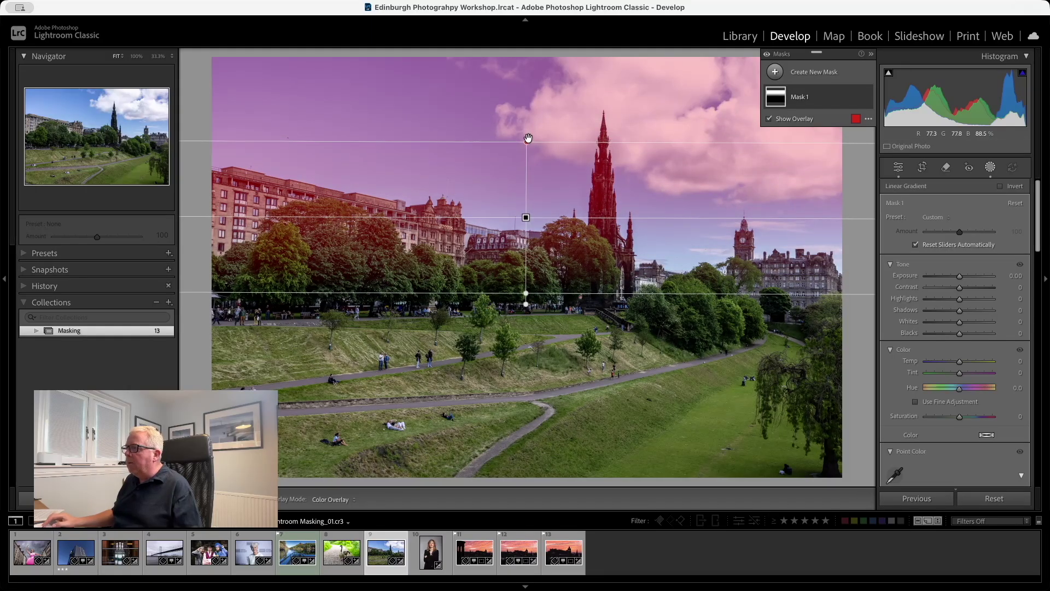
pyautogui.moveTo(526, 142); pyautogui.dragTo(527, 62)
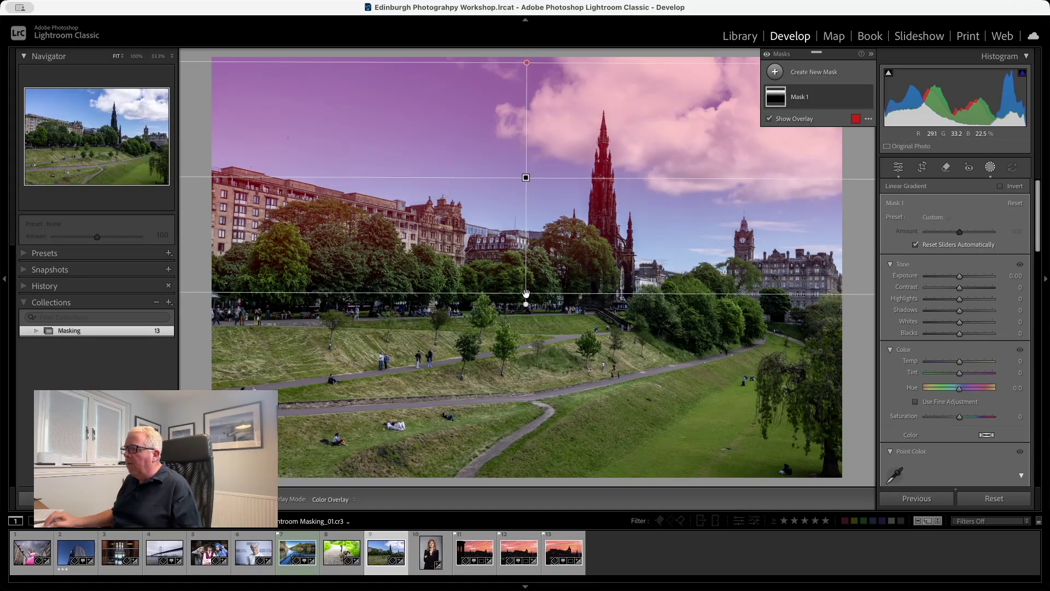
pyautogui.moveTo(526, 294); pyautogui.dragTo(526, 252)
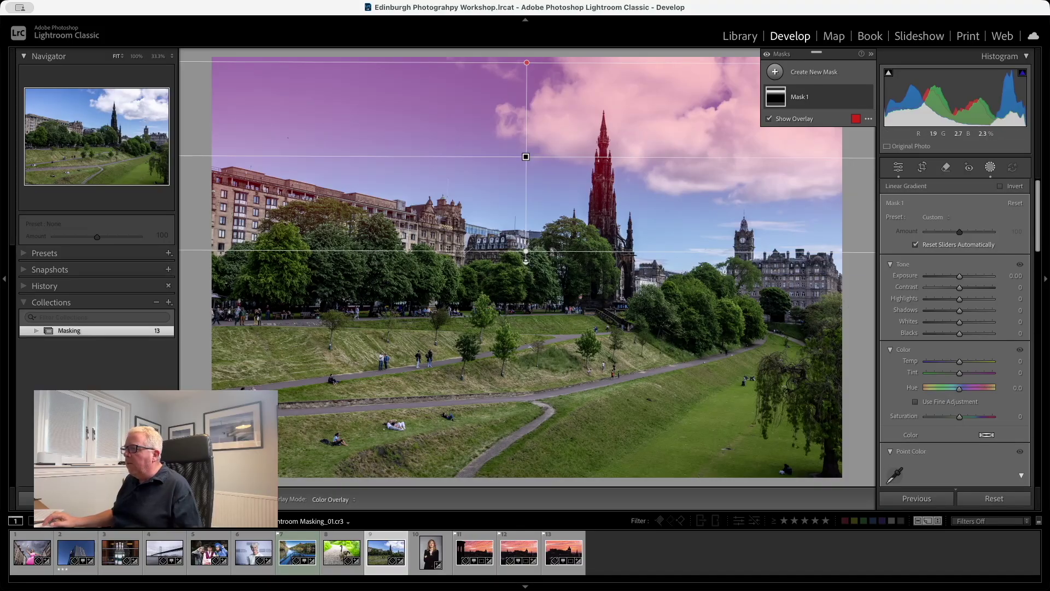
pyautogui.moveTo(526, 261); pyautogui.dragTo(505, 265)
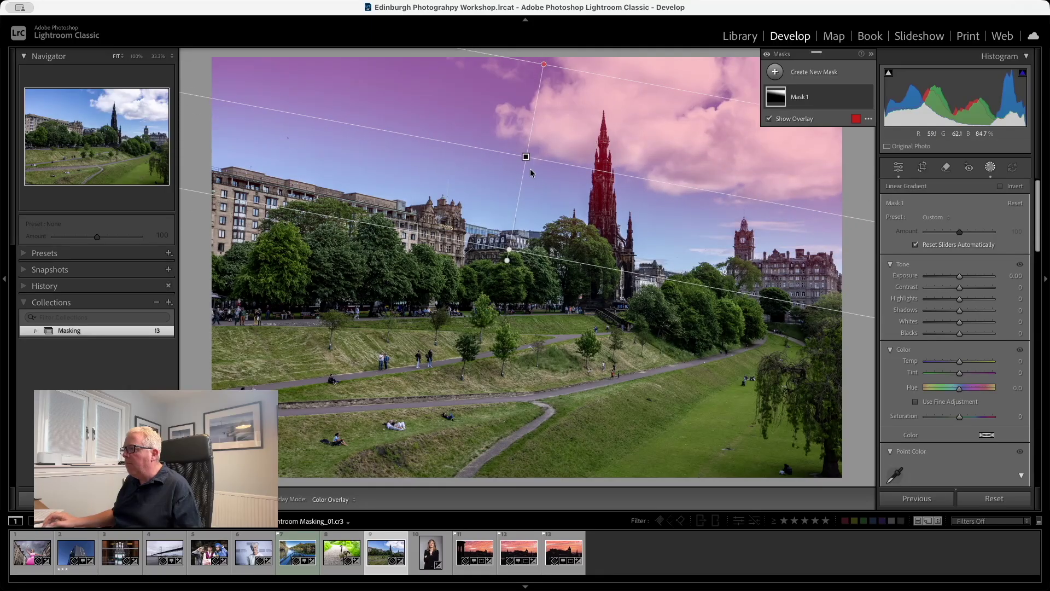
pyautogui.moveTo(525, 157); pyautogui.dragTo(523, 181)
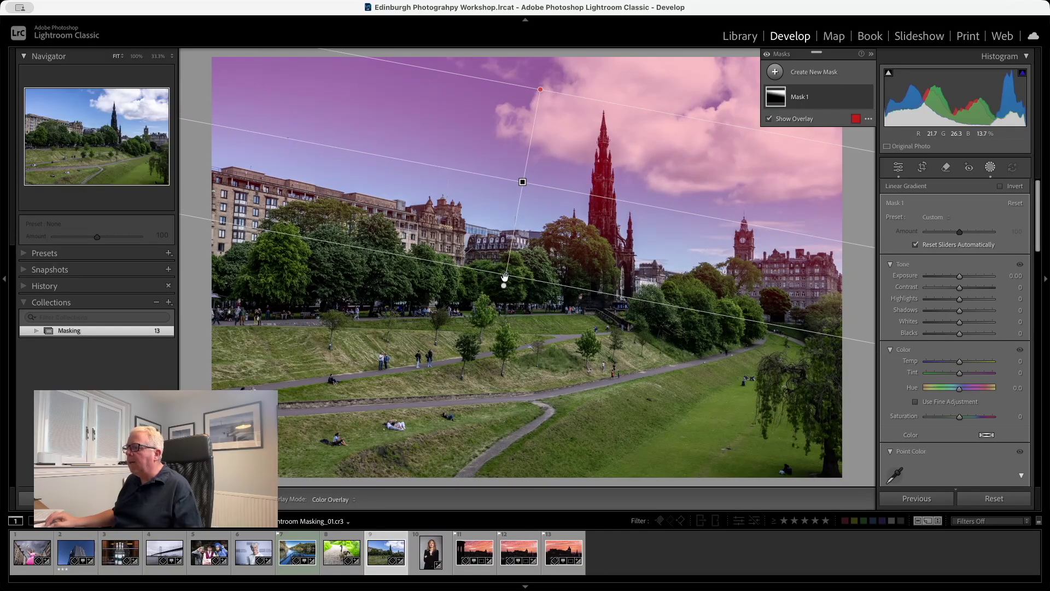
pyautogui.moveTo(505, 276); pyautogui.dragTo(498, 297)
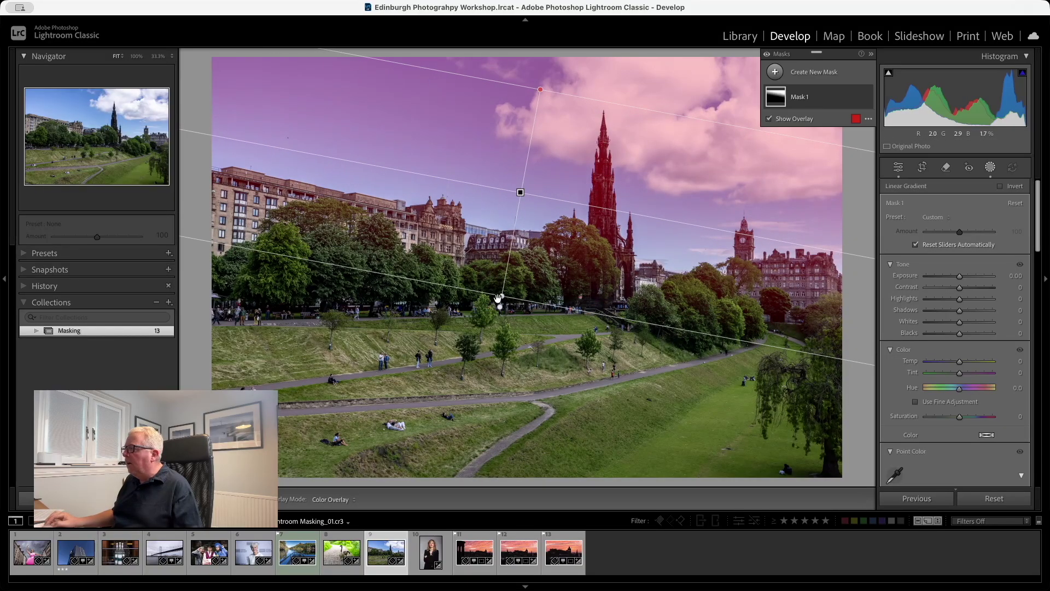
pyautogui.moveTo(960, 279); pyautogui.dragTo(952, 276)
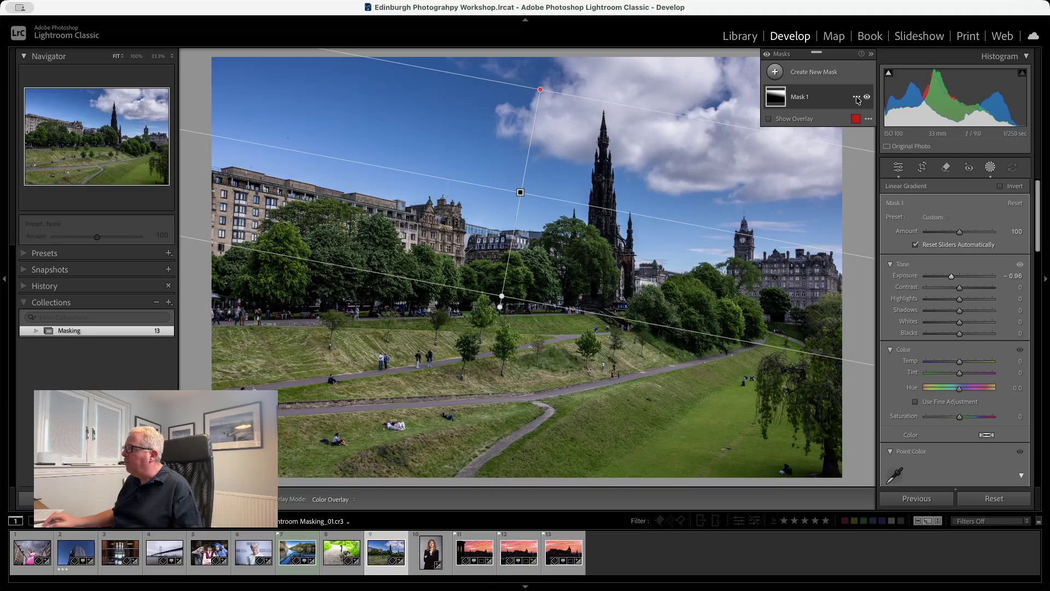
# Subtract the architecture and vegetation from the linear gradient mask using a landscape selection
pyautogui.click(856, 97)
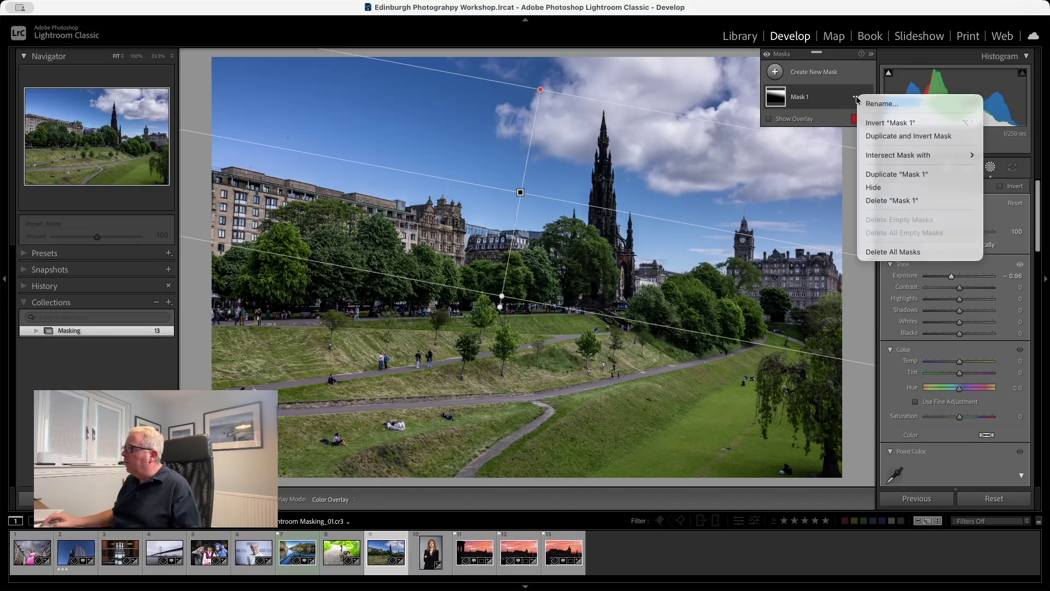
pyautogui.click(820, 97)
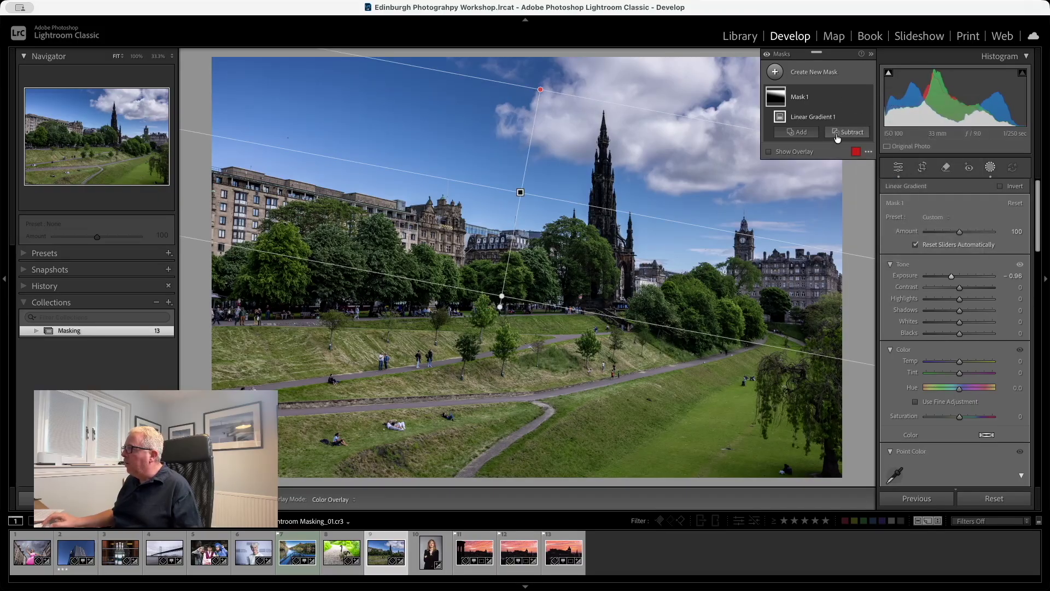
pyautogui.click(847, 134)
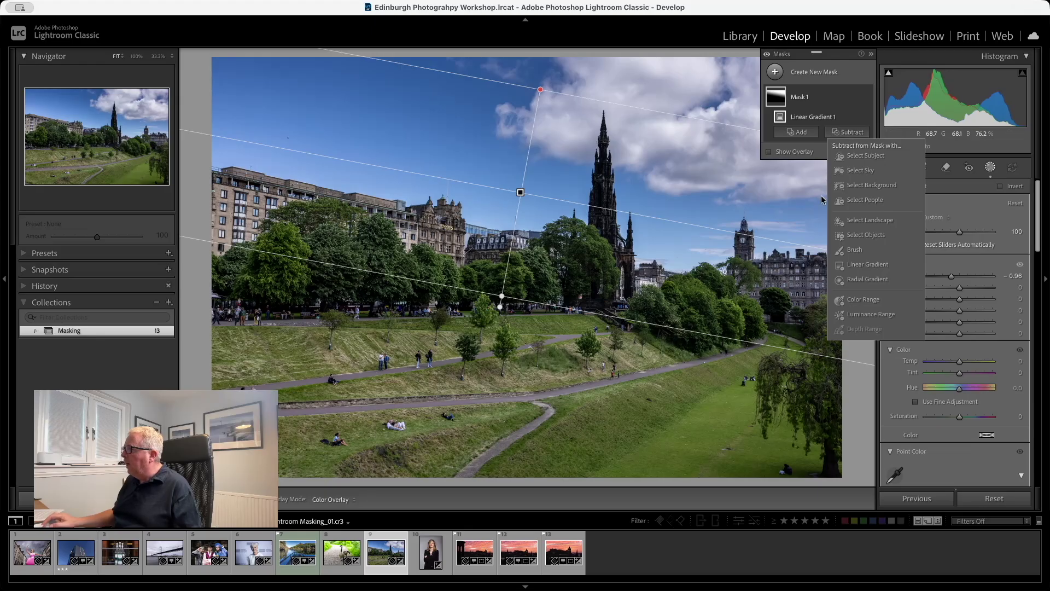
pyautogui.click(870, 221)
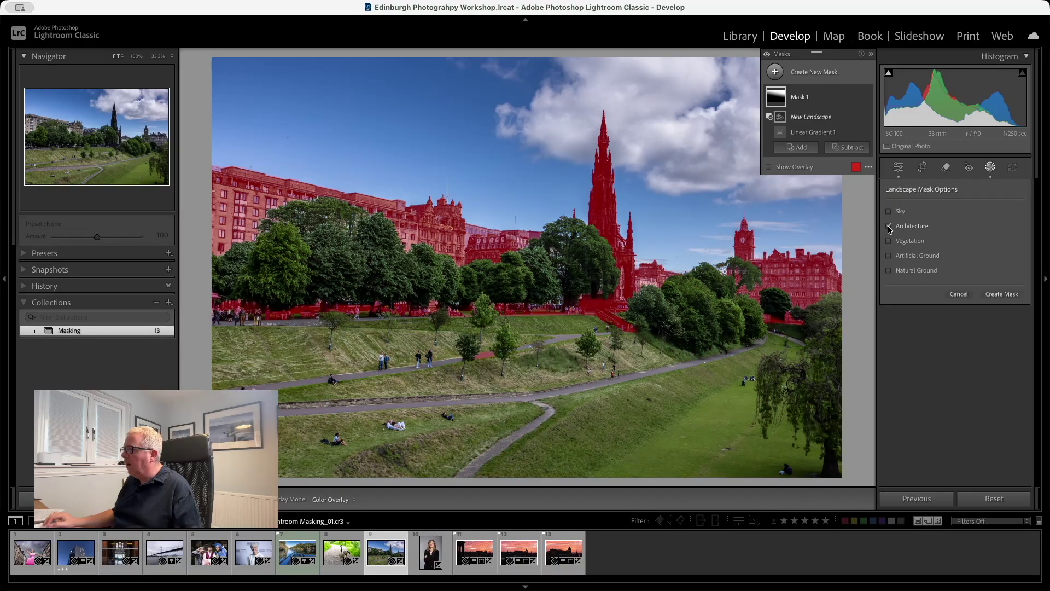
pyautogui.click(888, 226)
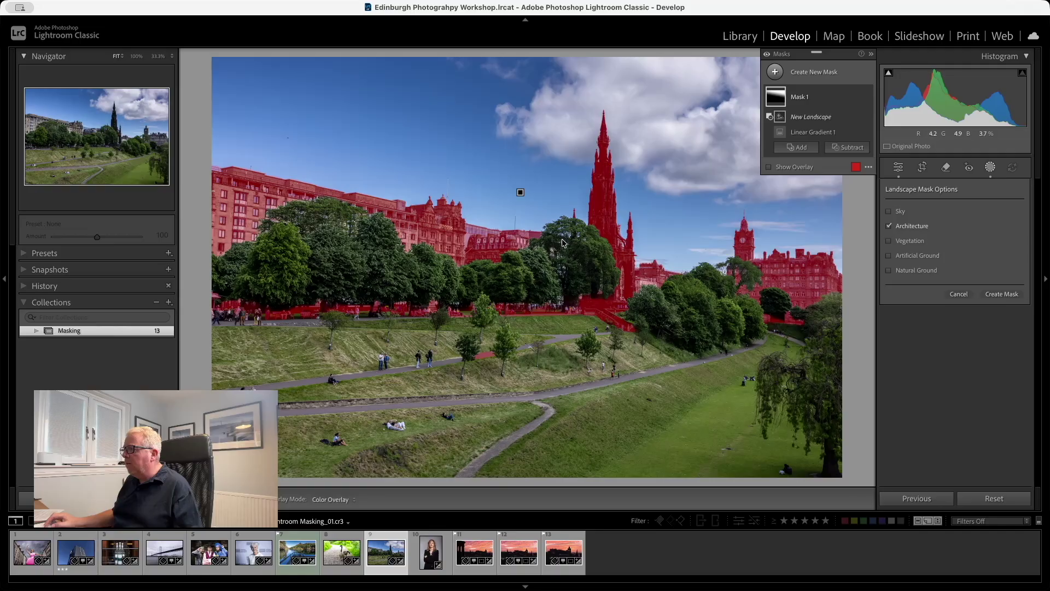
pyautogui.click(889, 241)
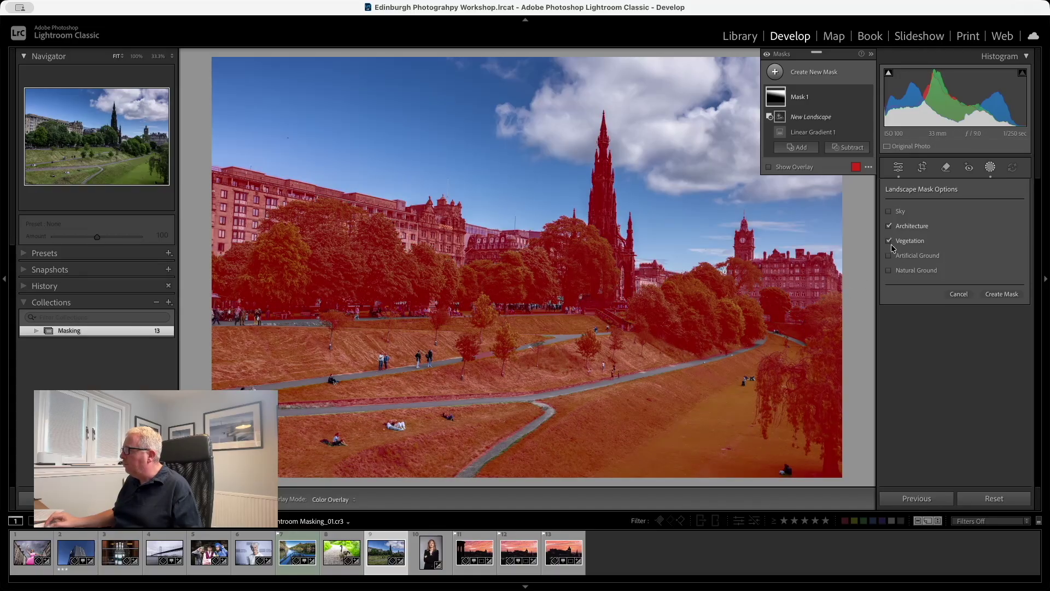
pyautogui.click(1002, 294)
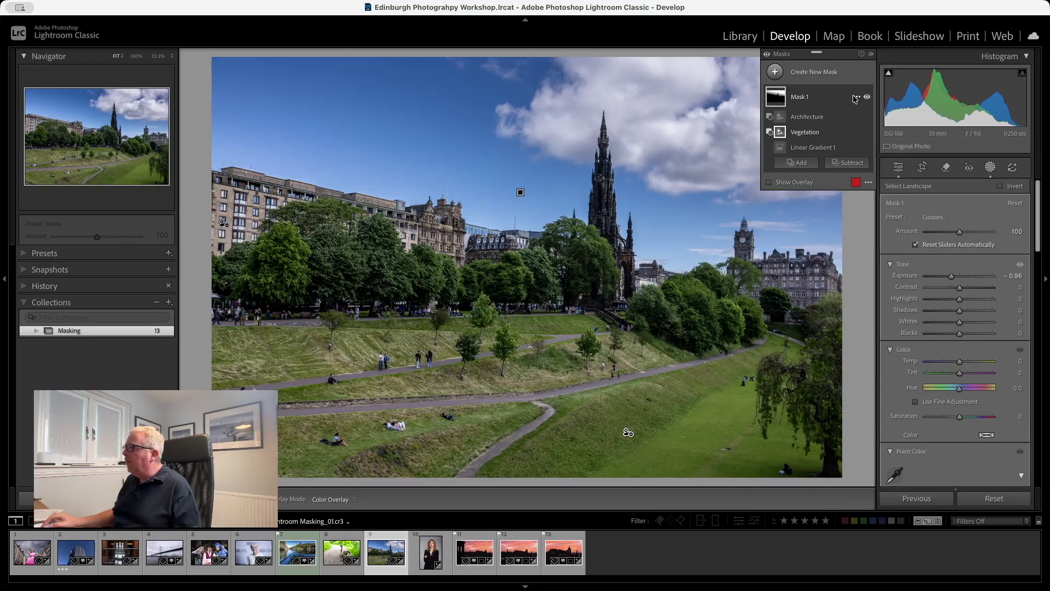
# Duplicate and invert the sky gradient mask, set the inverted mask's shadows to 31 and exposure to 0.12, and compare before and after
pyautogui.click(856, 99)
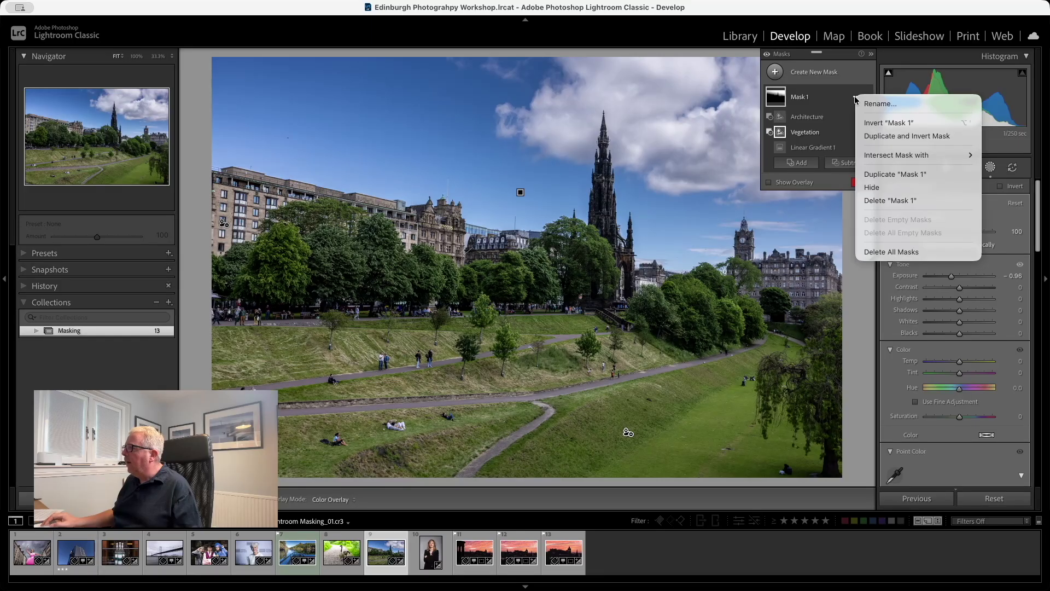
pyautogui.click(890, 136)
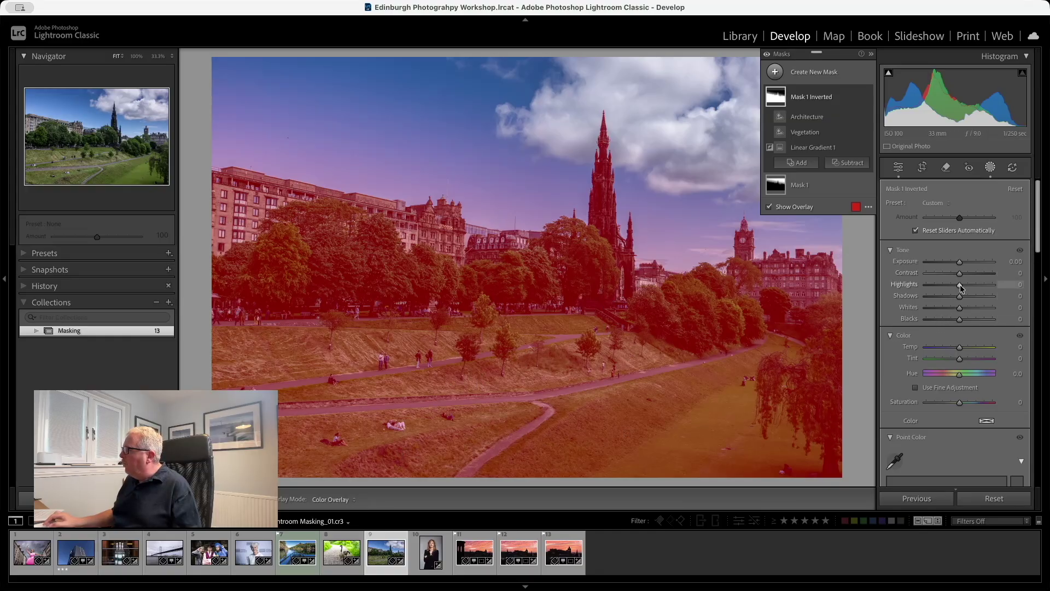
pyautogui.moveTo(959, 295); pyautogui.dragTo(969, 298)
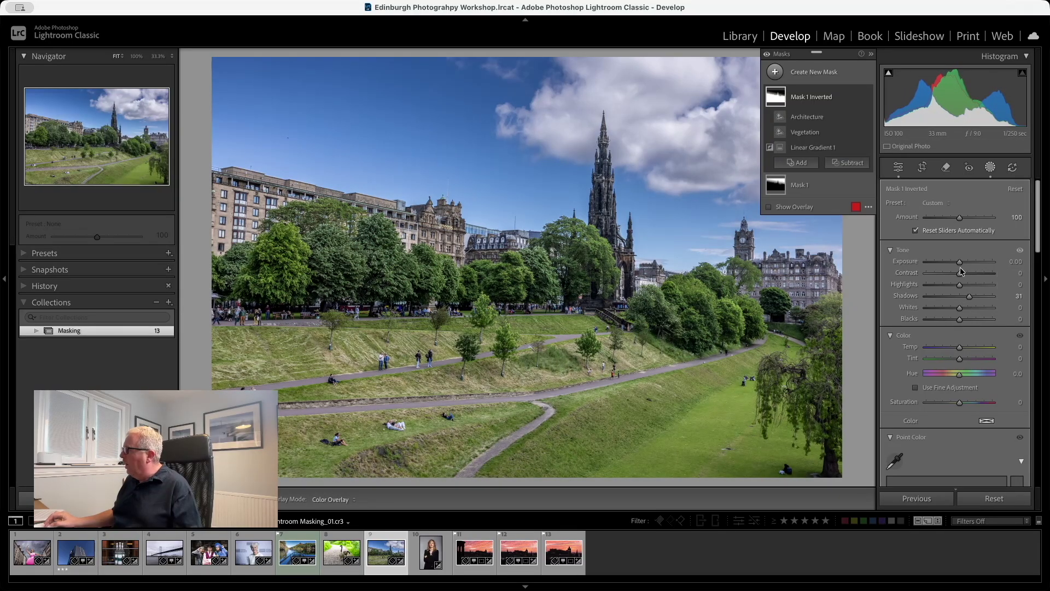
pyautogui.moveTo(959, 262); pyautogui.dragTo(958, 264)
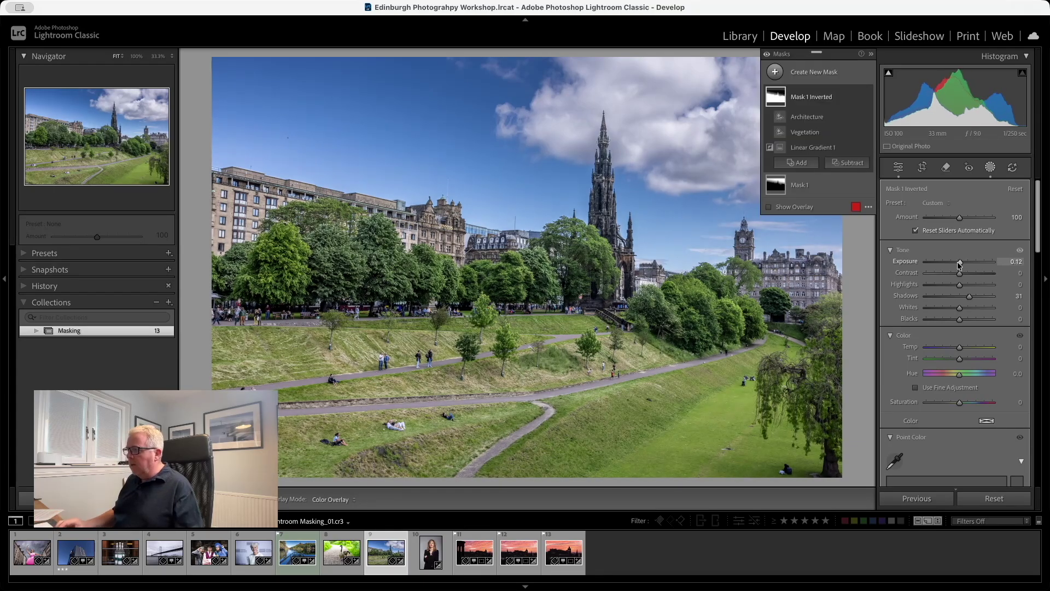
pyautogui.press('\\')
pyautogui.press('\\')
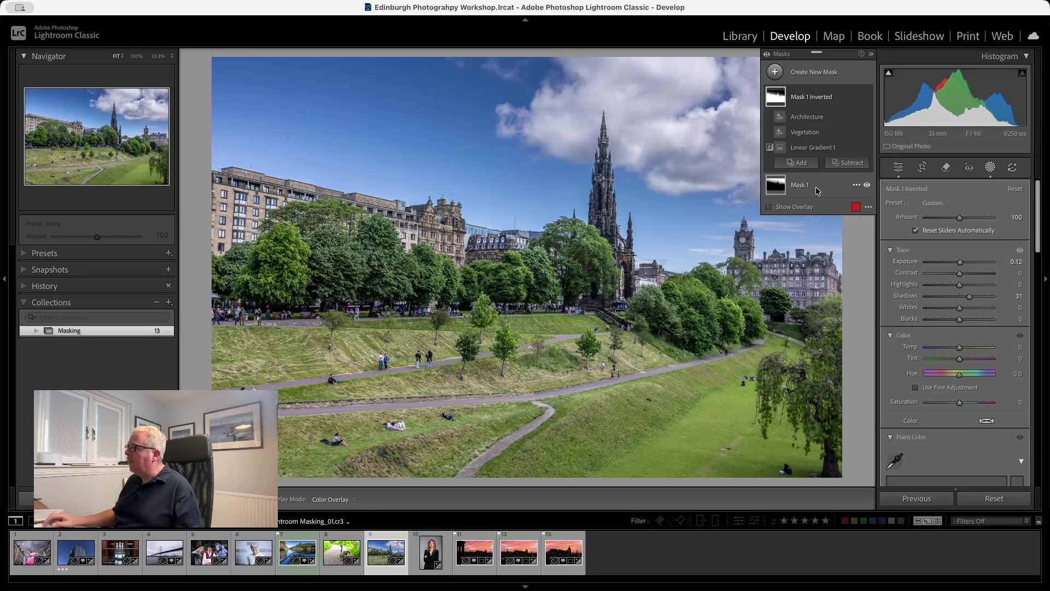
# In the studio portrait of the woman in black, create a circular radial gradient mask around her head and chest
pyautogui.click(432, 555)
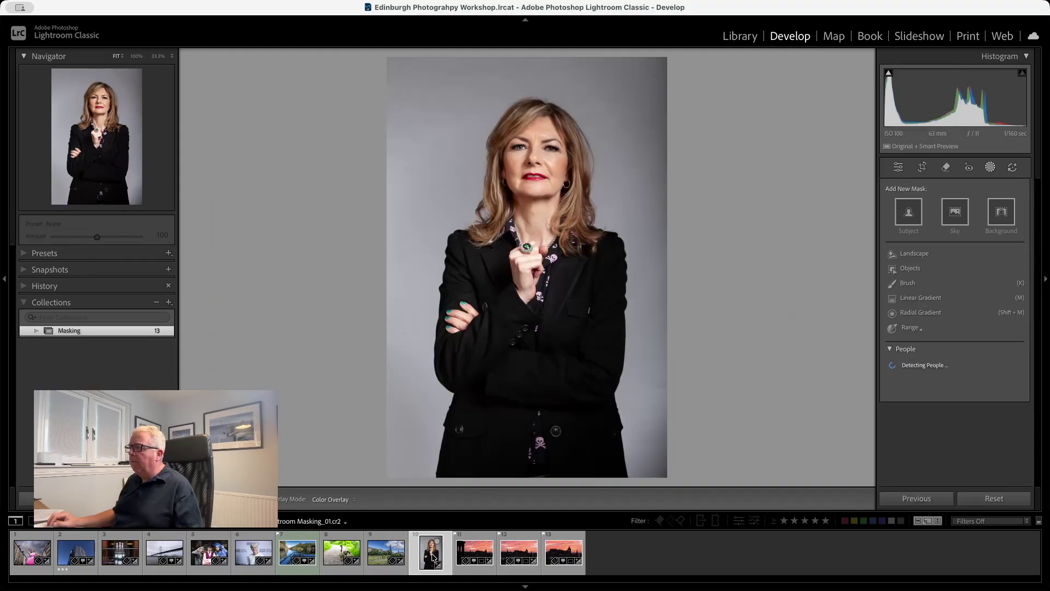
pyautogui.click(918, 313)
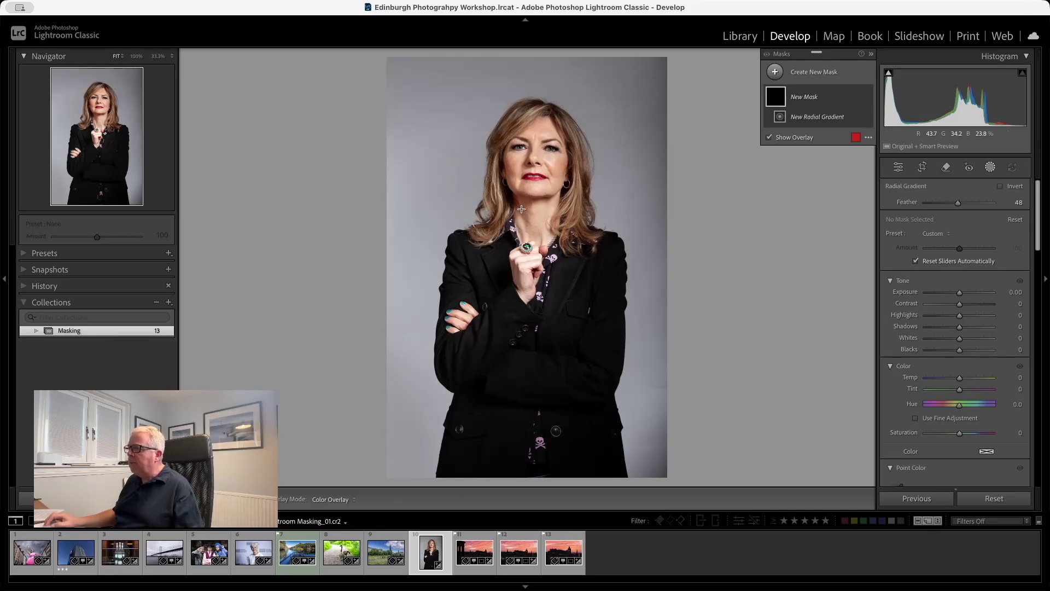
pyautogui.moveTo(521, 208); pyautogui.dragTo(637, 330)
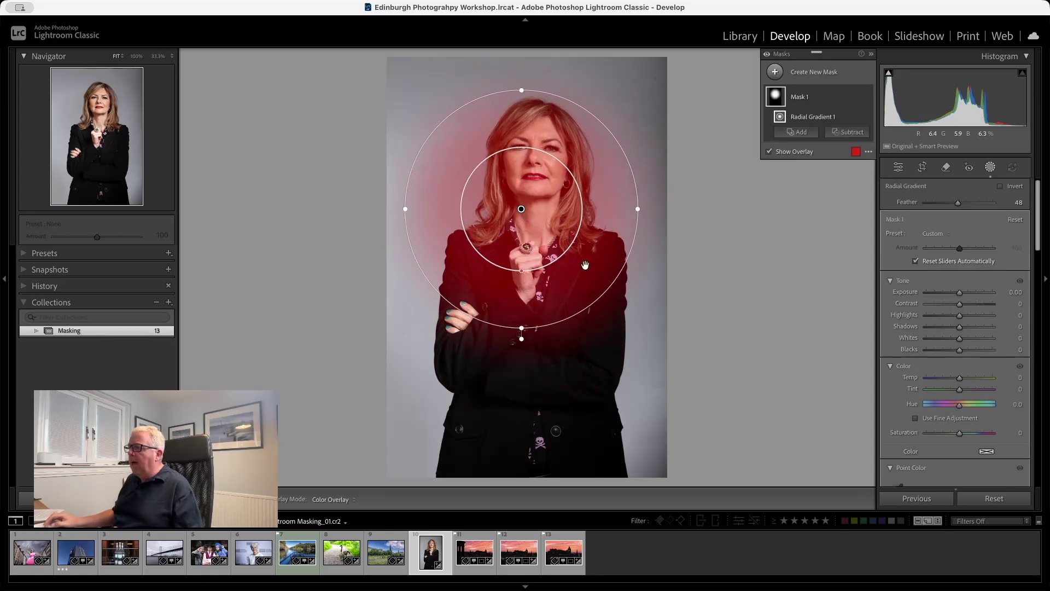
# Reshape the radial gradient into a tall ellipse centred on the woman's body, with feather 35 and exposure 0.30
pyautogui.moveTo(521, 209); pyautogui.dragTo(533, 274)
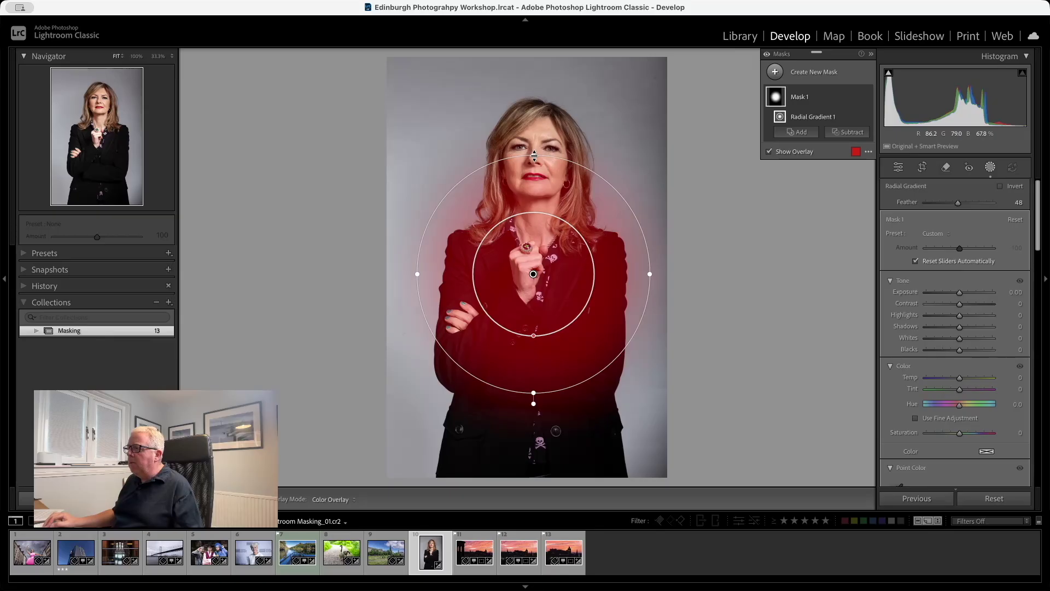
pyautogui.moveTo(534, 156); pyautogui.dragTo(535, 78)
pyautogui.moveTo(649, 274); pyautogui.dragTo(648, 274)
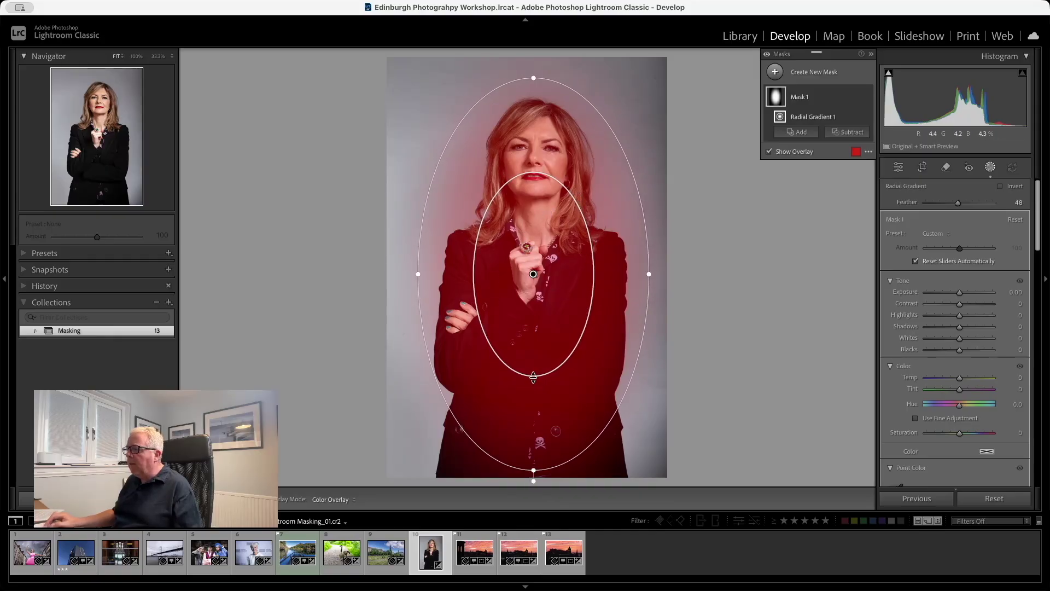
pyautogui.moveTo(533, 377); pyautogui.dragTo(526, 402)
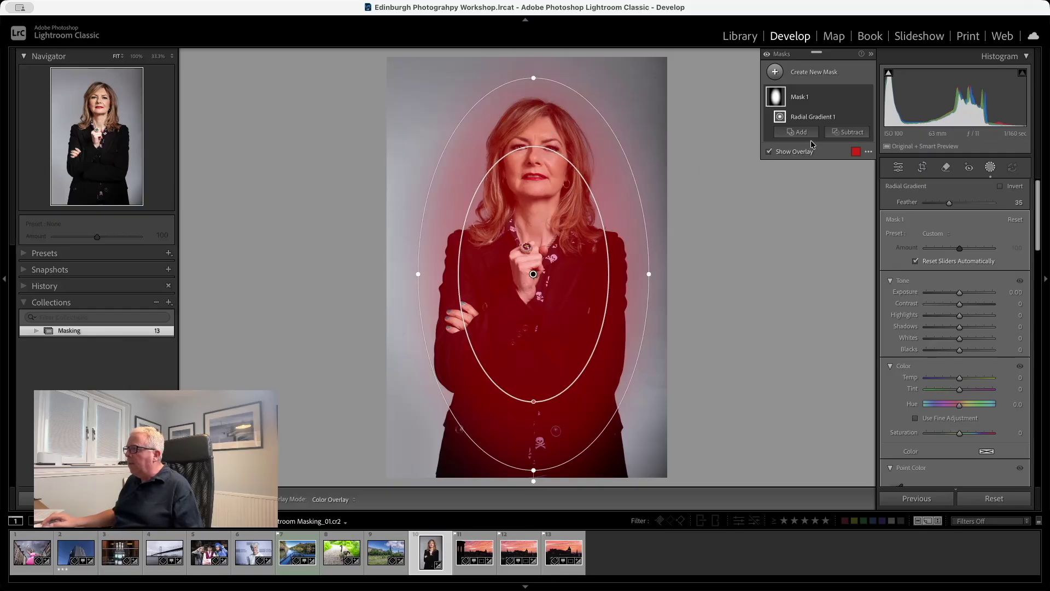
pyautogui.click(959, 291)
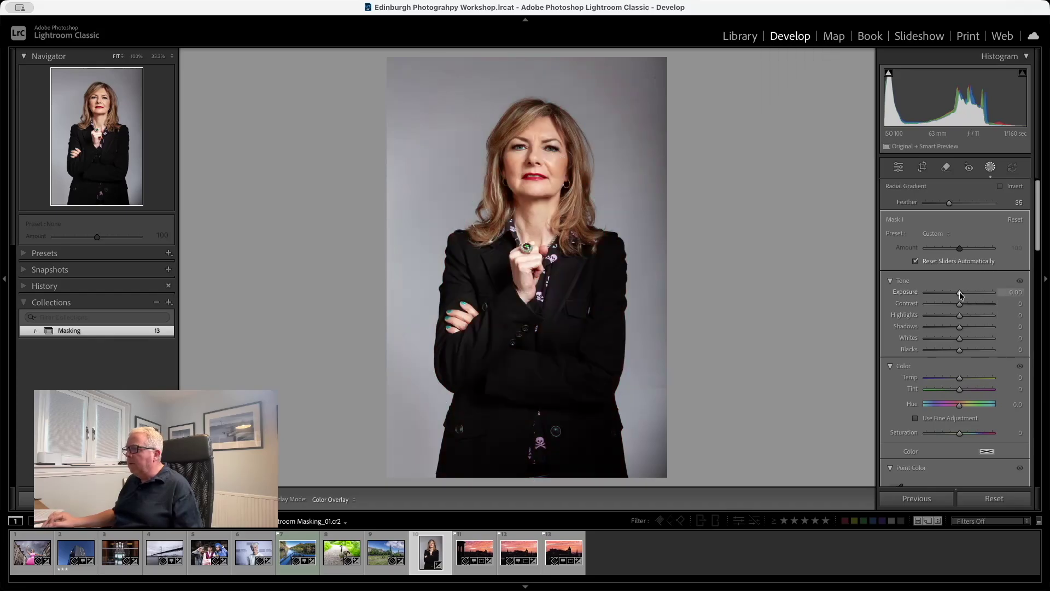
pyautogui.moveTo(960, 291); pyautogui.dragTo(962, 292)
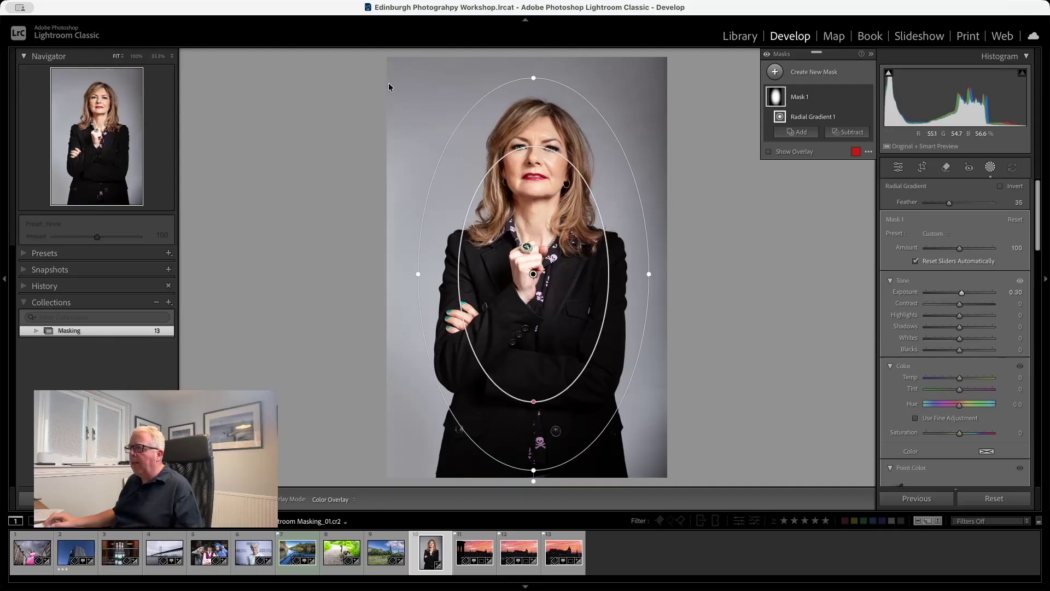
pyautogui.click(856, 99)
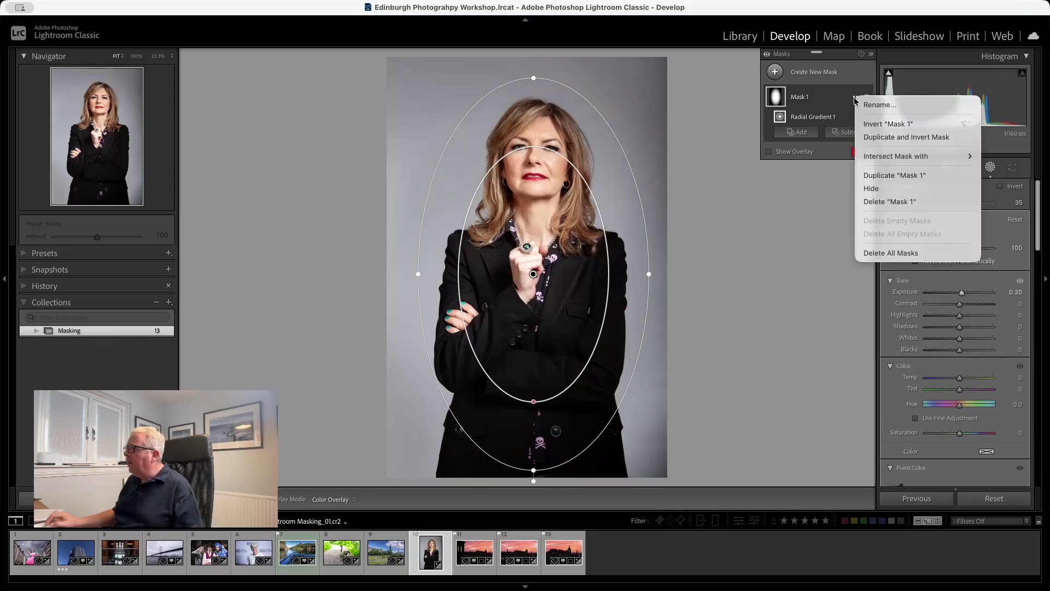
pyautogui.click(877, 176)
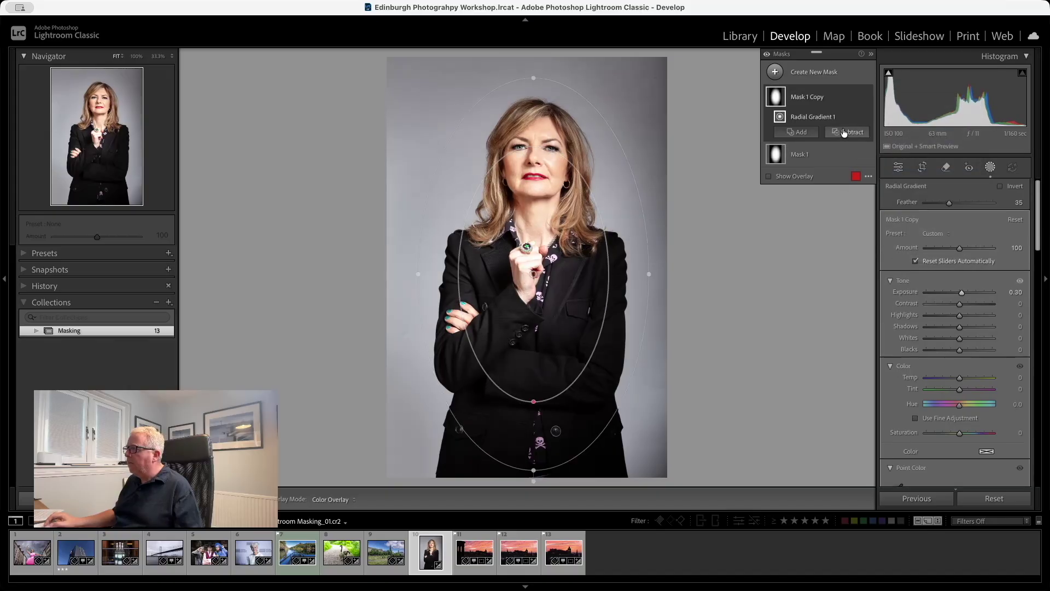
pyautogui.click(856, 99)
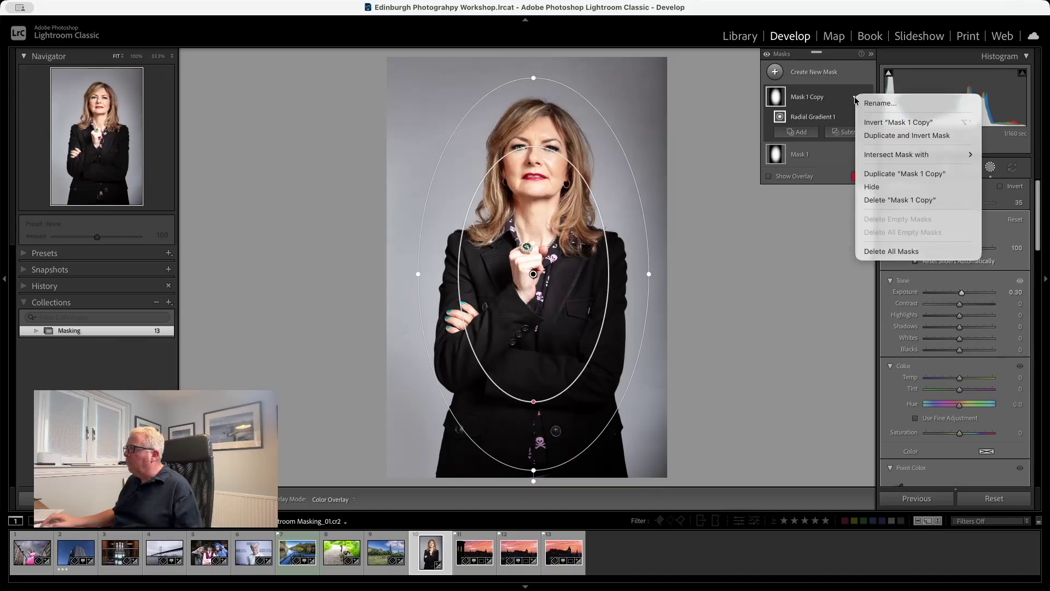
pyautogui.click(899, 200)
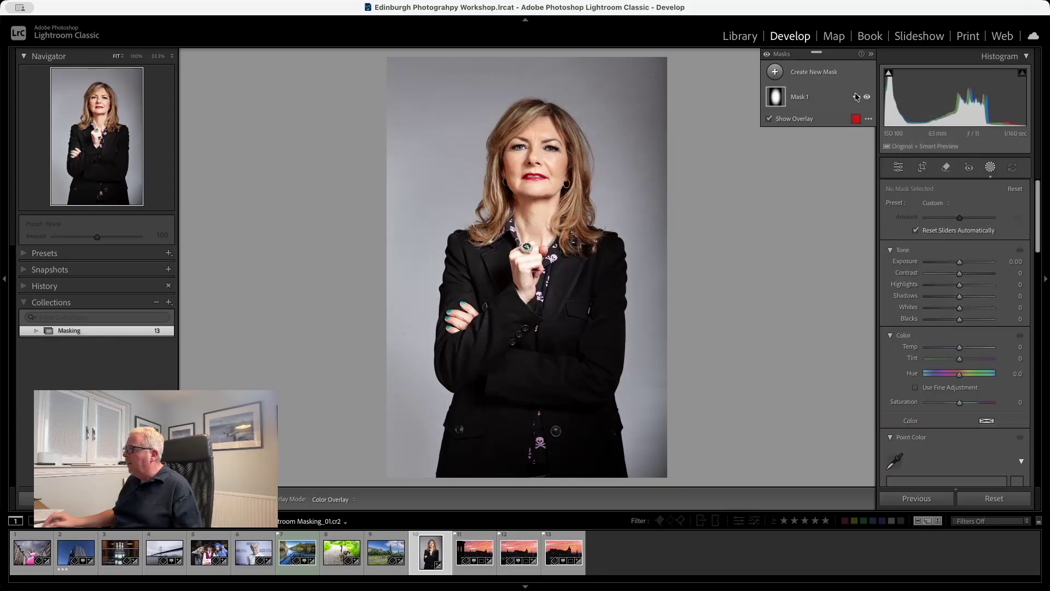
# Invert the portrait's radial gradient mask, set its exposure to -1.34 to darken the surroundings, and leave masking
pyautogui.click(856, 97)
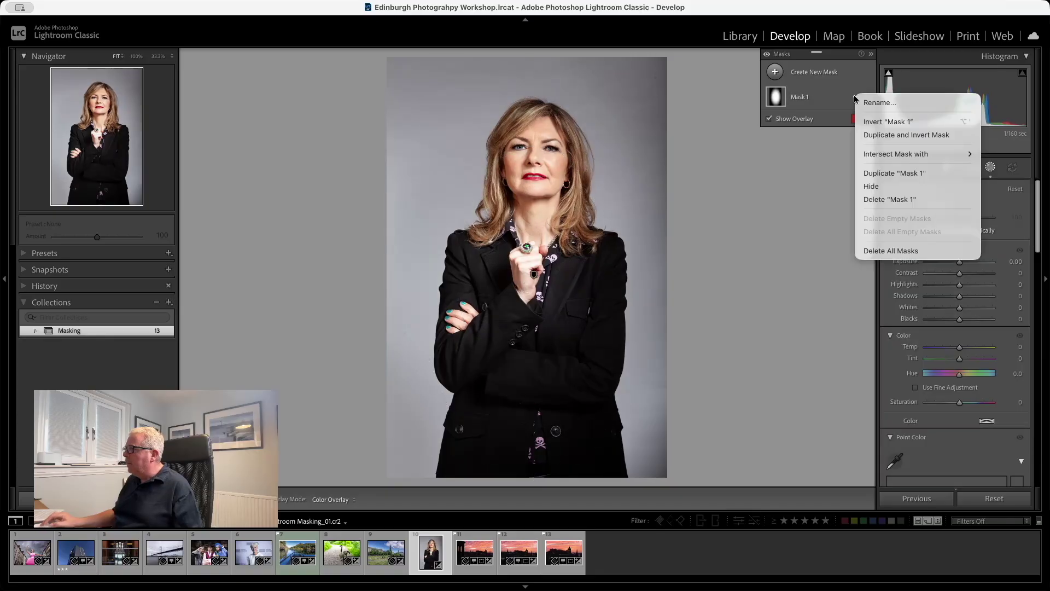
pyautogui.click(884, 123)
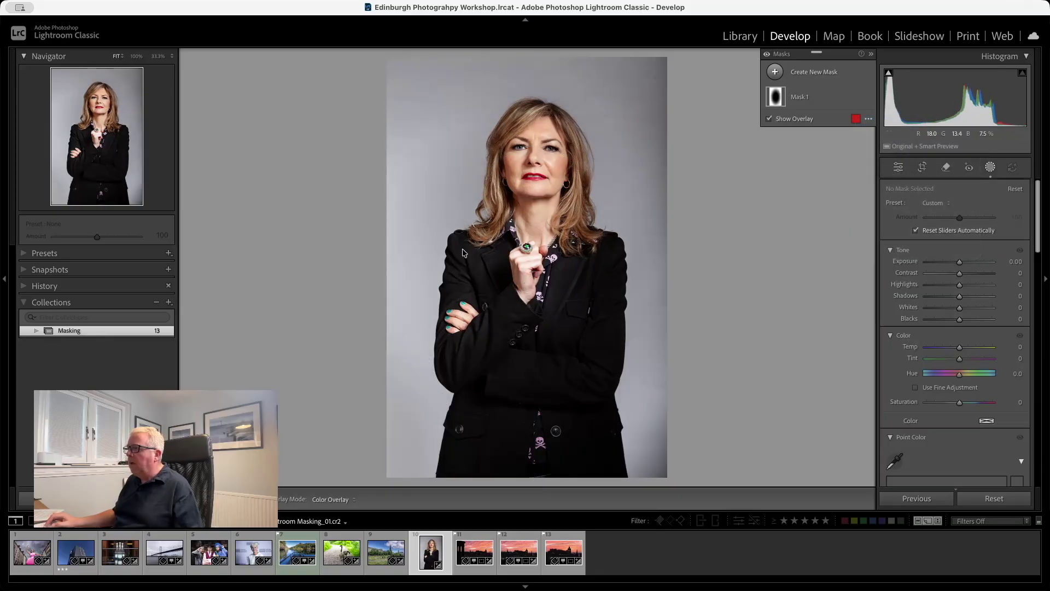
pyautogui.moveTo(533, 277)
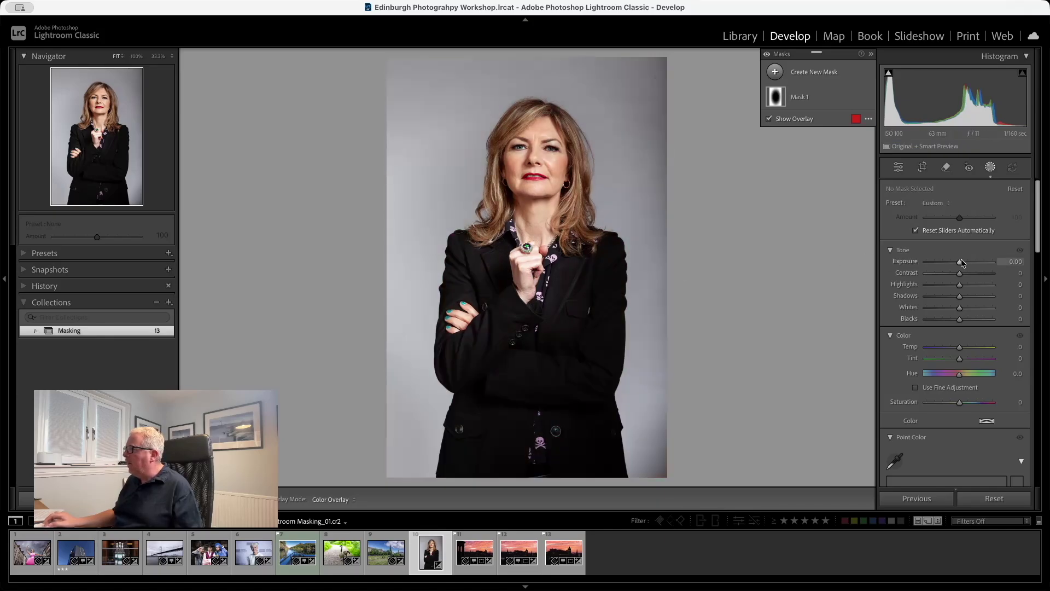
pyautogui.press('o')
pyautogui.moveTo(959, 260); pyautogui.dragTo(949, 264)
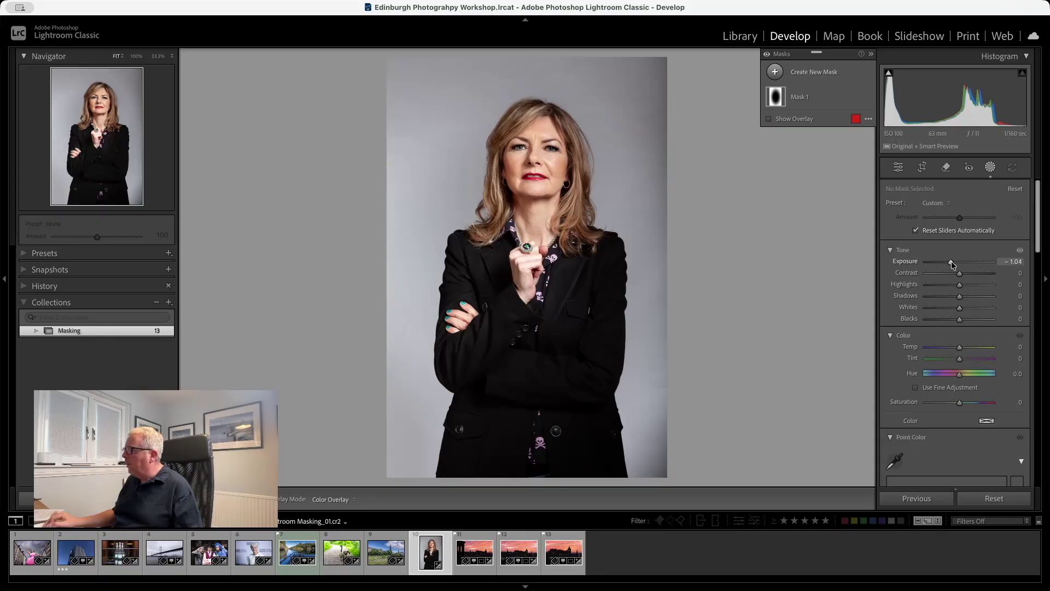
pyautogui.click(820, 97)
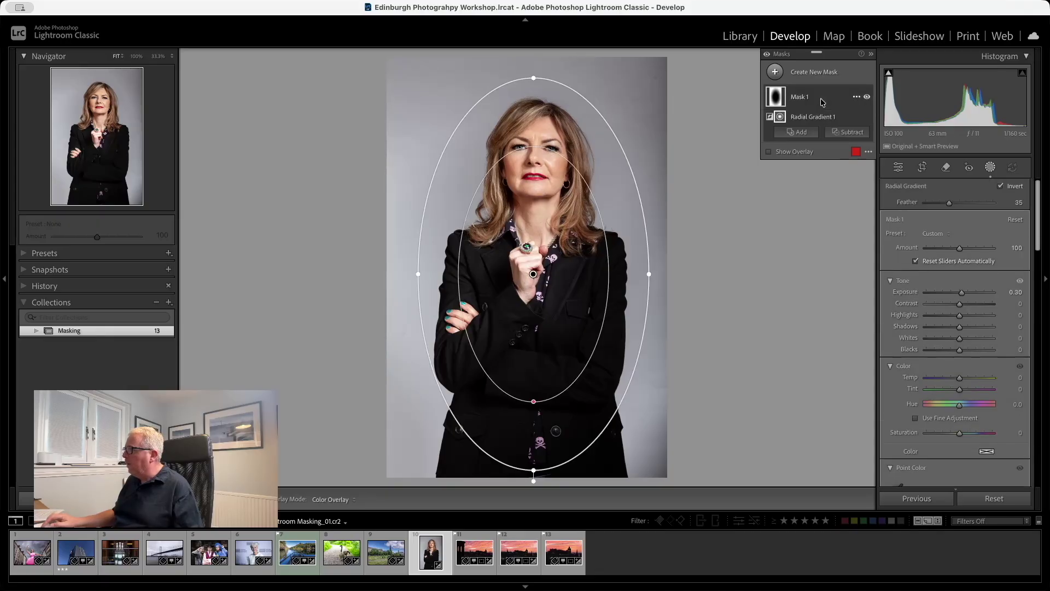
pyautogui.click(957, 296)
pyautogui.moveTo(957, 296); pyautogui.dragTo(947, 294)
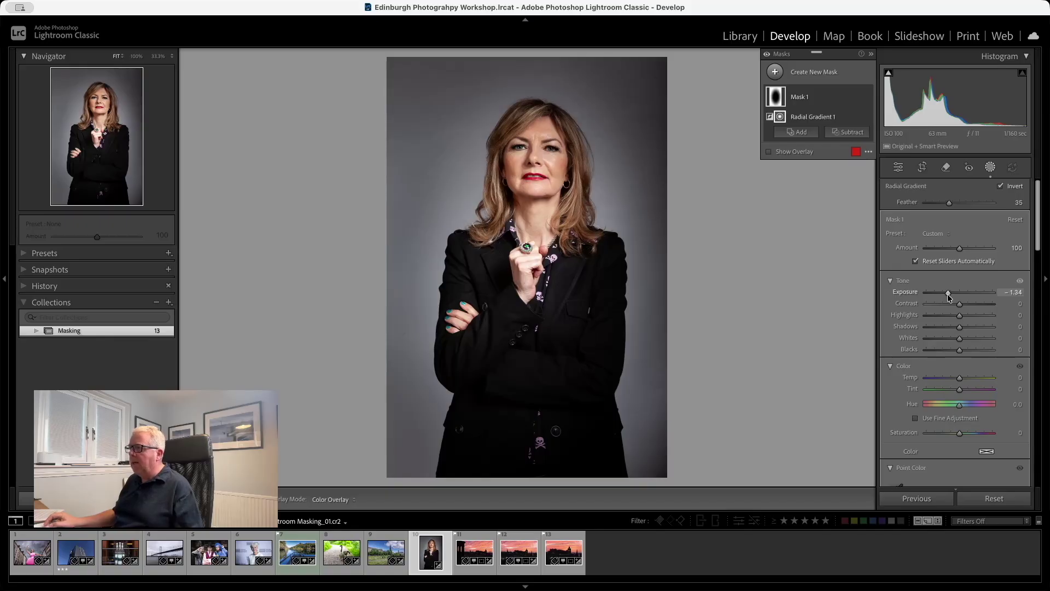
pyautogui.moveTo(660, 356)
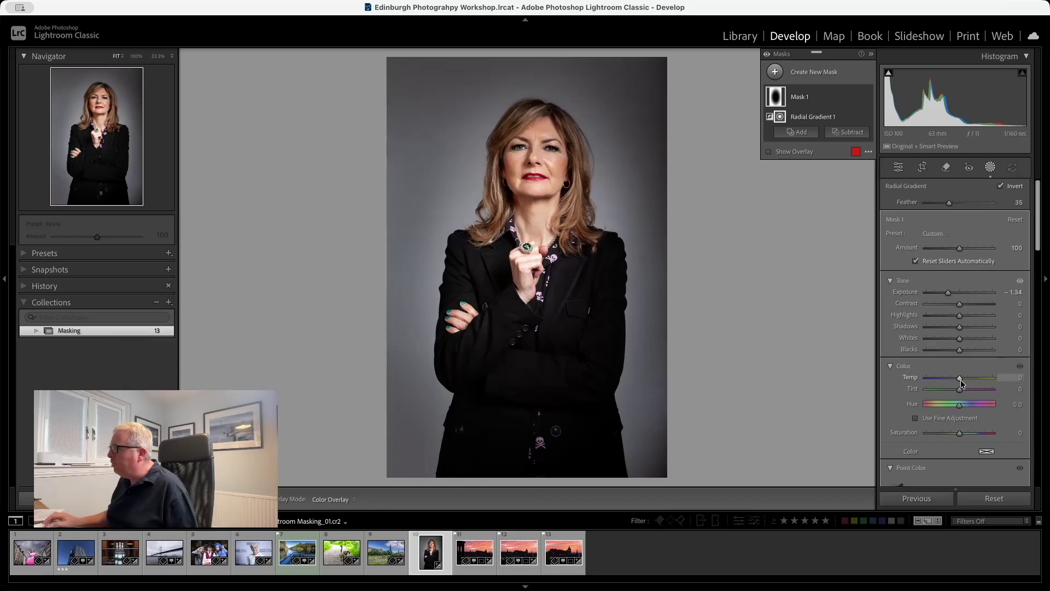
pyautogui.click(988, 169)
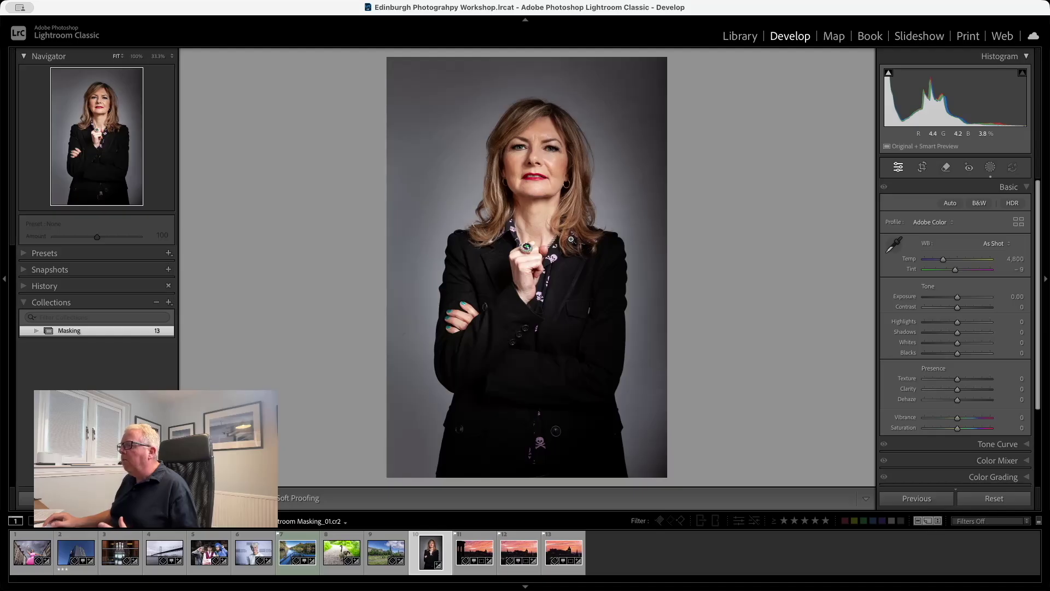
# In the first sunset skyline photo with the columned monument, create a sky mask
pyautogui.click(473, 547)
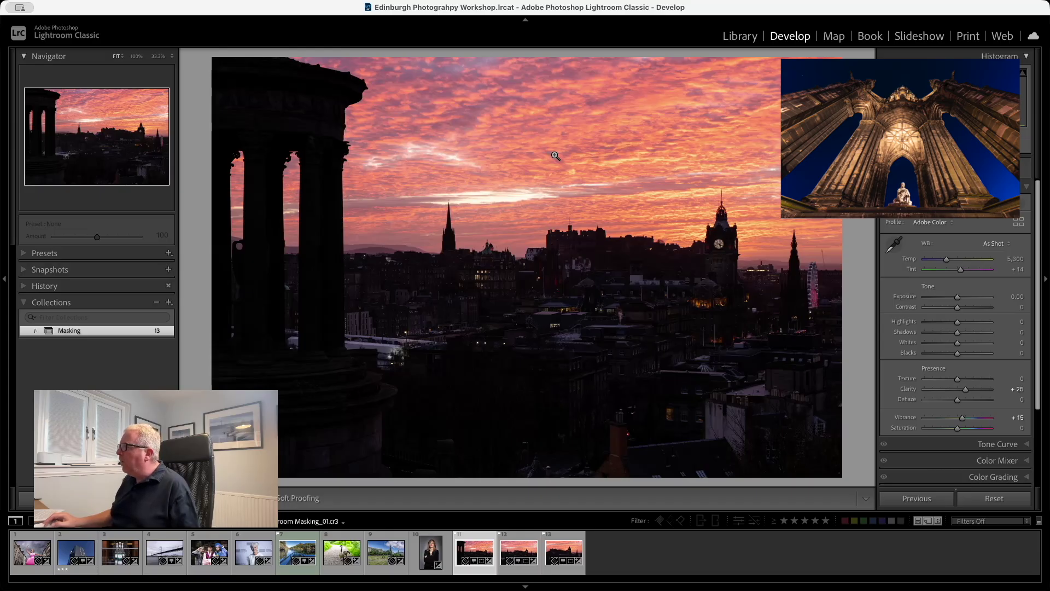
pyautogui.click(991, 168)
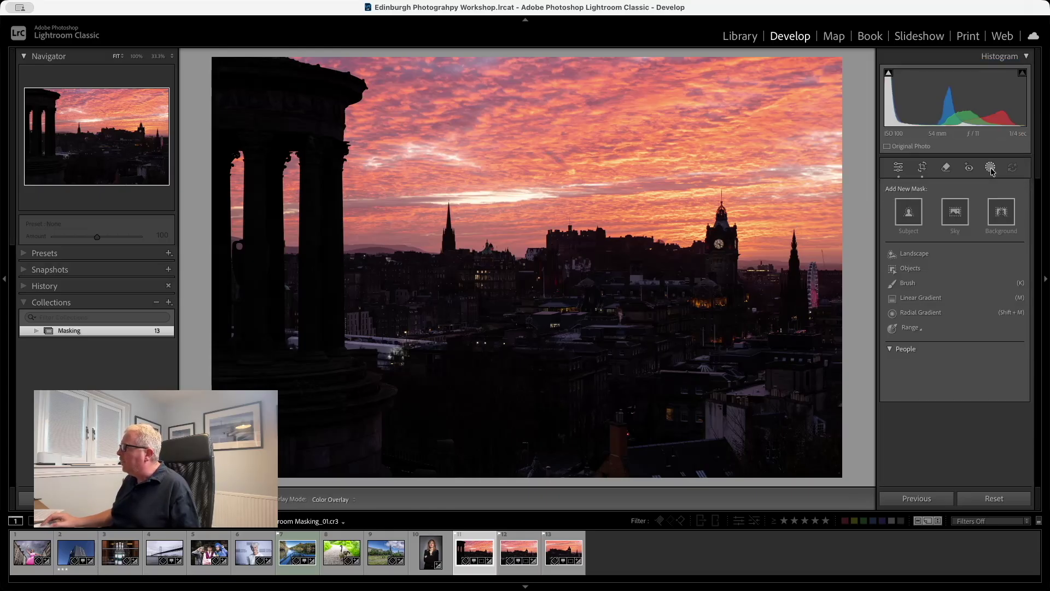
pyautogui.click(956, 213)
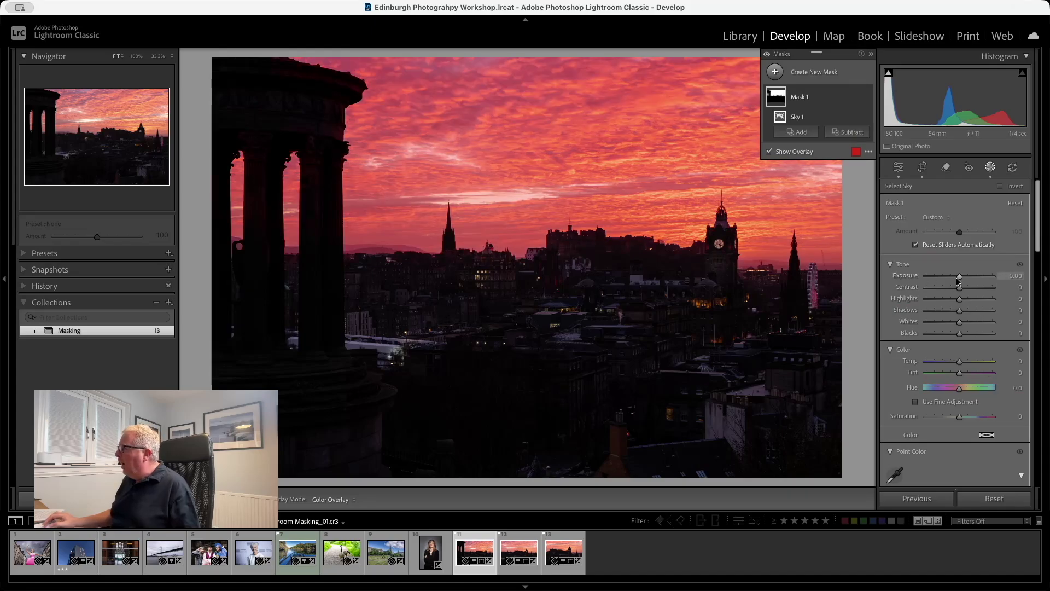
# Set the sky mask's exposure to -0.25 and its temperature to 26 in the columned monument photo
pyautogui.moveTo(959, 279); pyautogui.dragTo(957, 280)
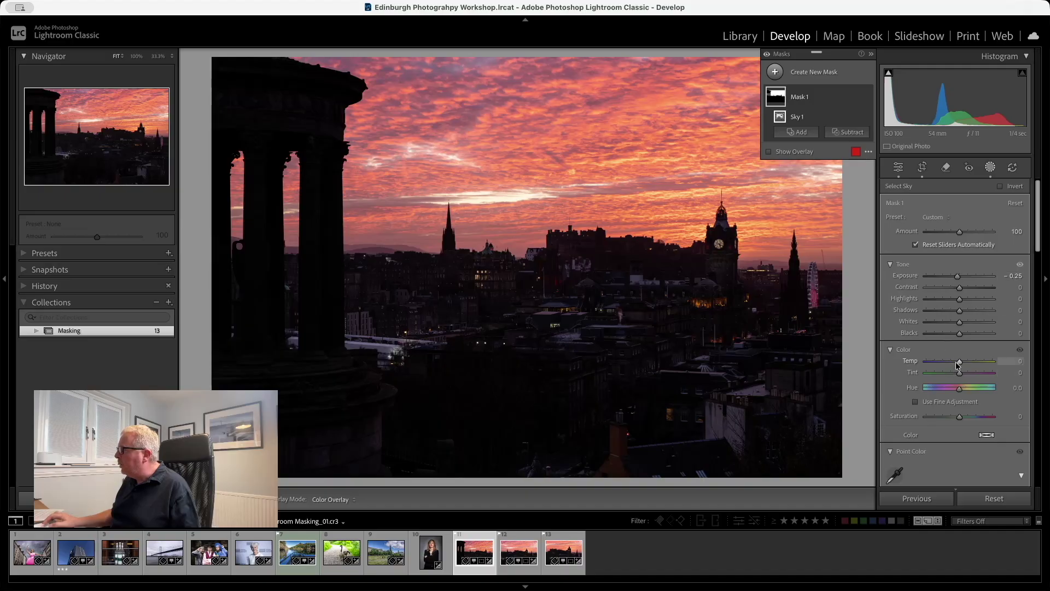
pyautogui.moveTo(959, 362); pyautogui.dragTo(968, 365)
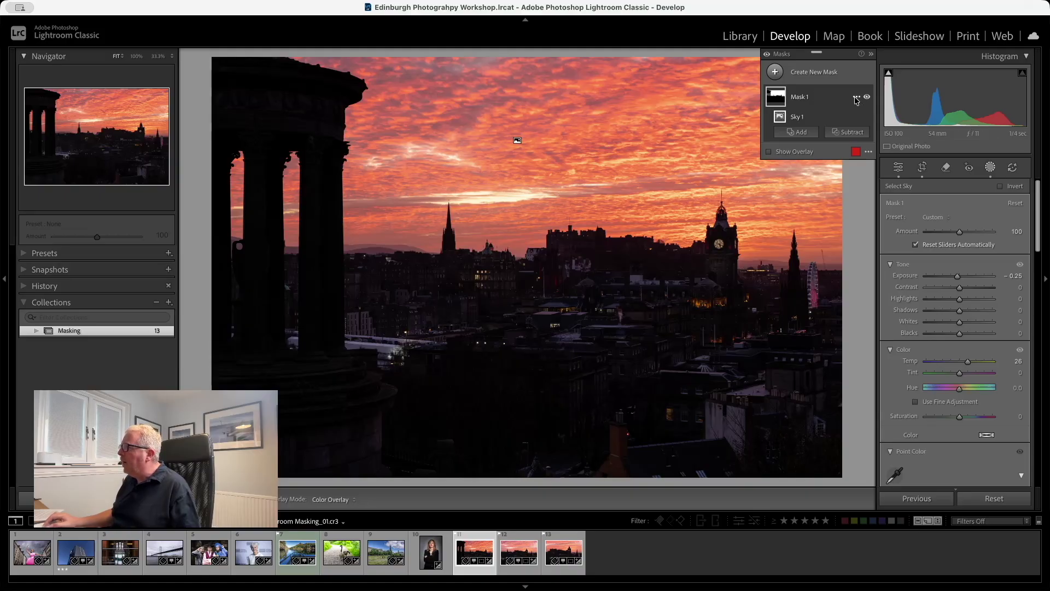
# Duplicate and invert the sky mask, and brighten the foreground with exposure 1.44 and shadows 24
pyautogui.click(856, 99)
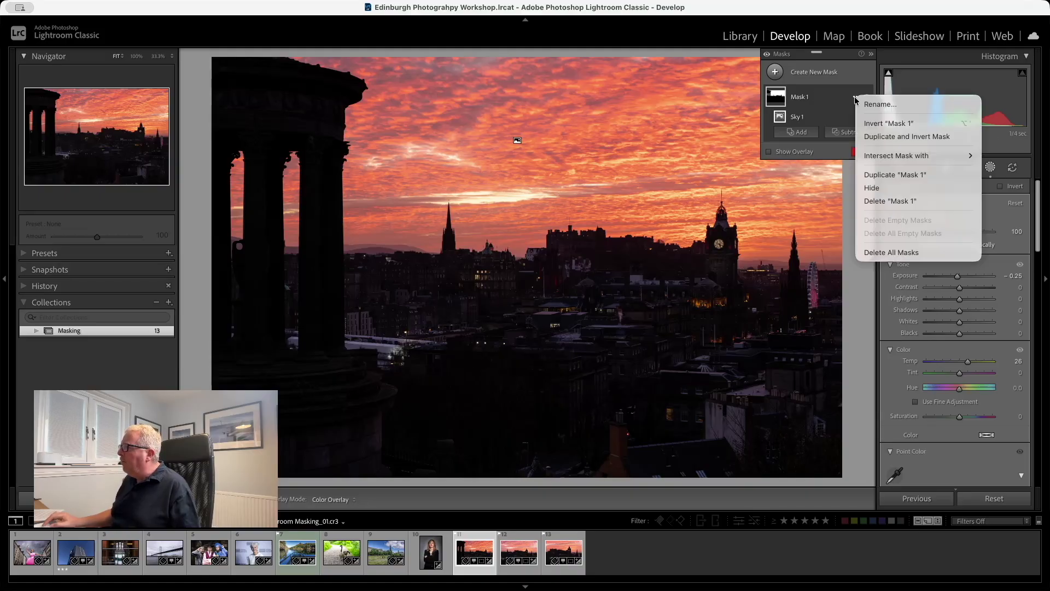
pyautogui.click(881, 138)
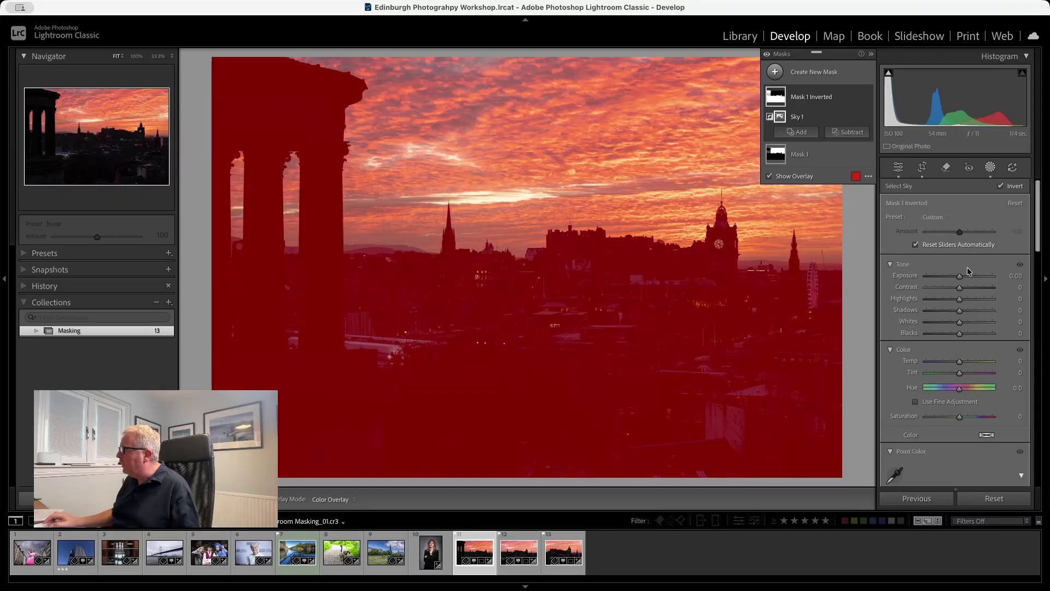
pyautogui.moveTo(960, 277); pyautogui.dragTo(967, 310)
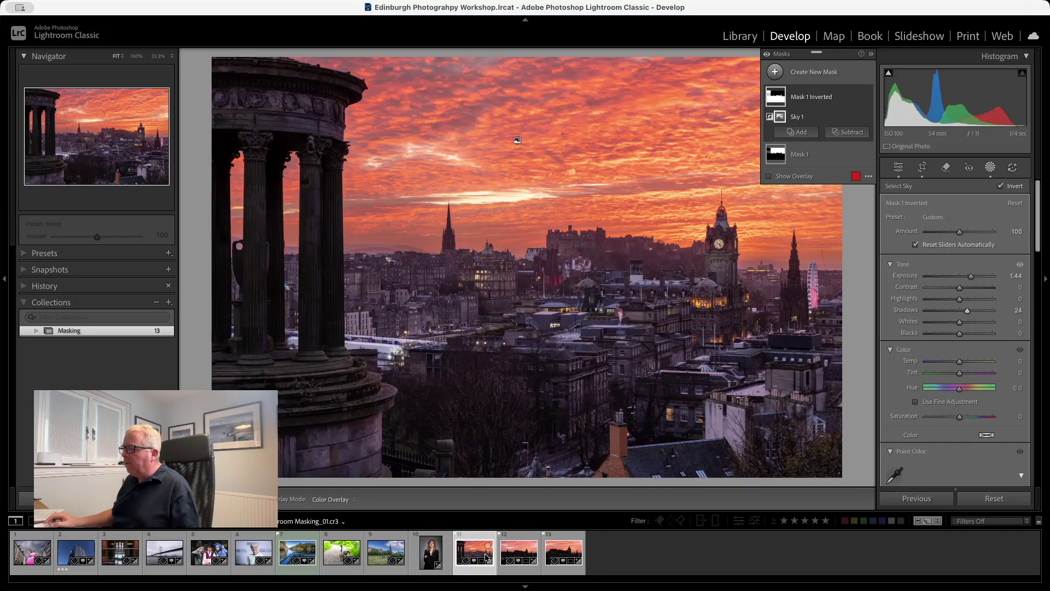
# Look at the second and third sunset skyline photos, and return to the columned monument photo
pyautogui.click(517, 550)
pyautogui.click(560, 552)
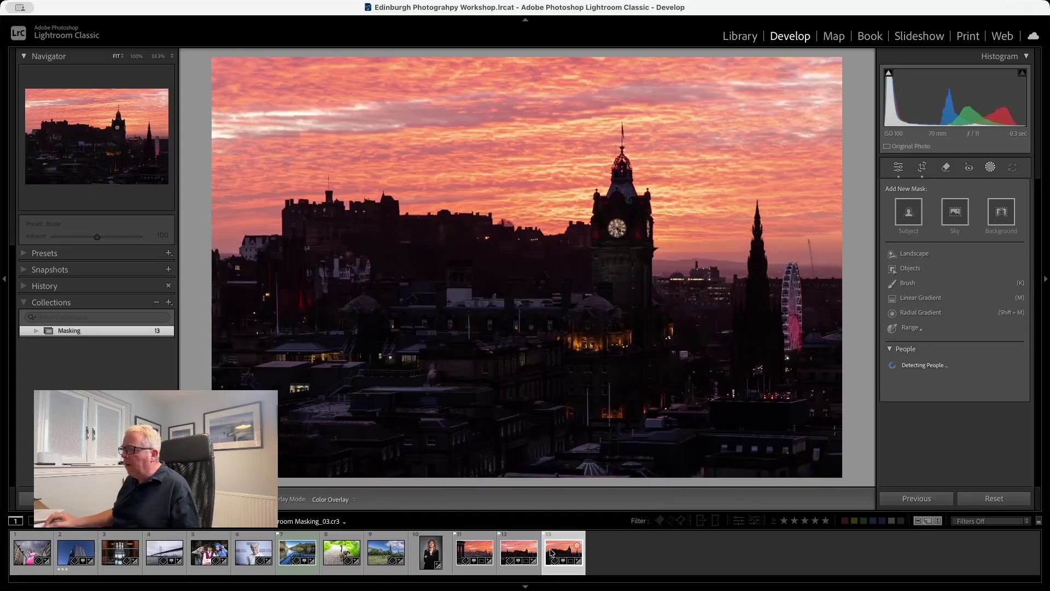
pyautogui.click(477, 552)
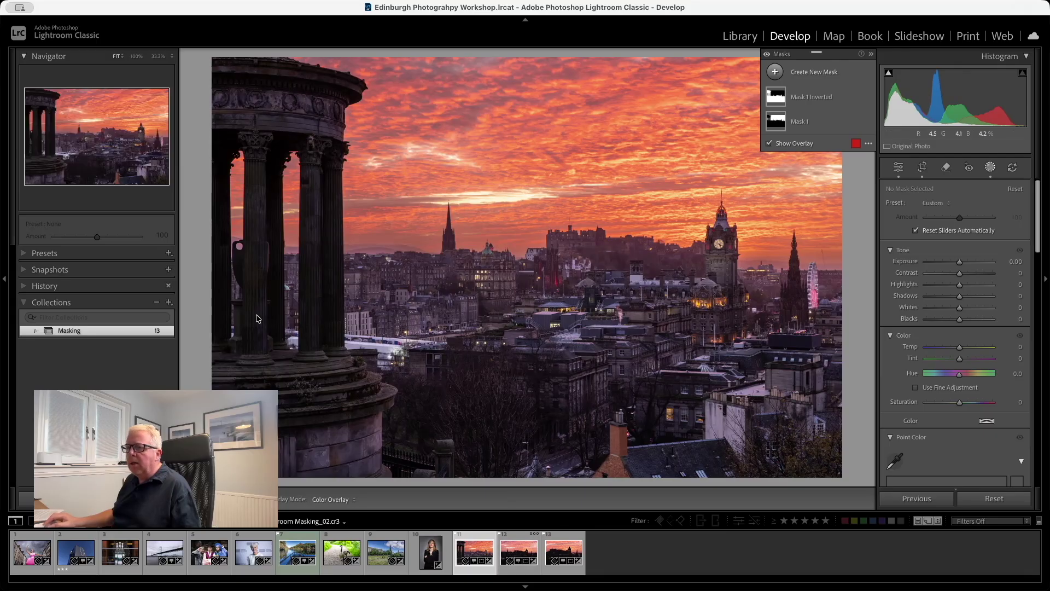
# Create a develop preset named "Firey sky mask" in User Presets that includes only the Masking settings with both masks
pyautogui.click(169, 253)
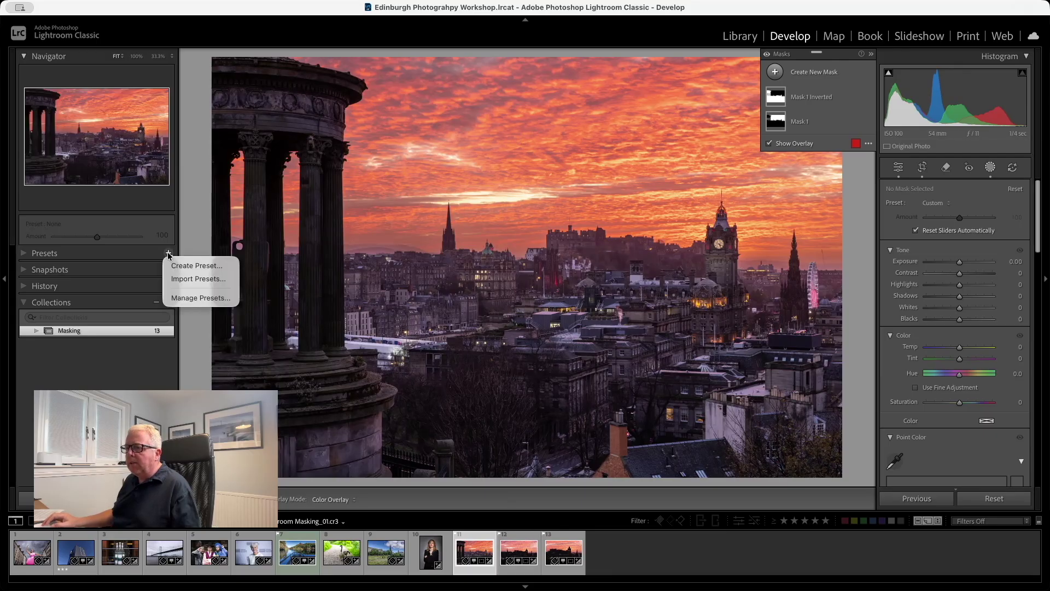
pyautogui.click(188, 266)
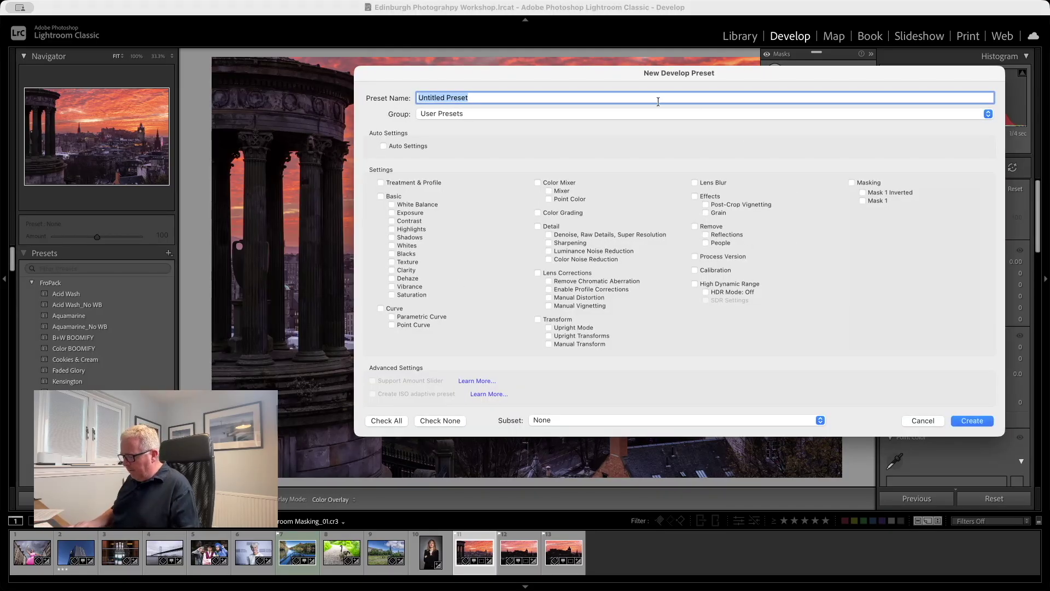
pyautogui.write('Firey sk')
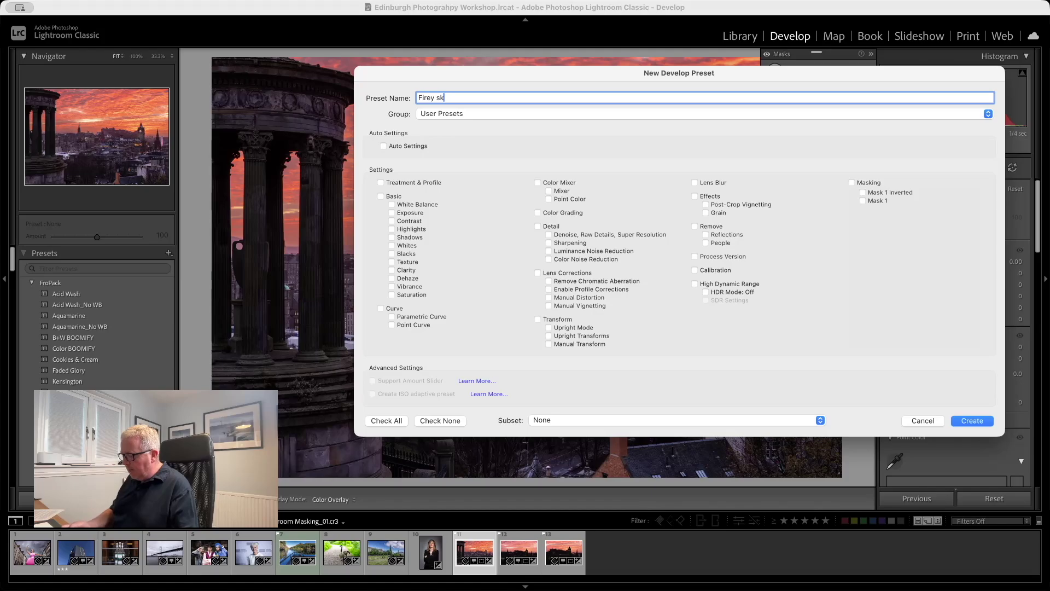
pyautogui.write('y mask')
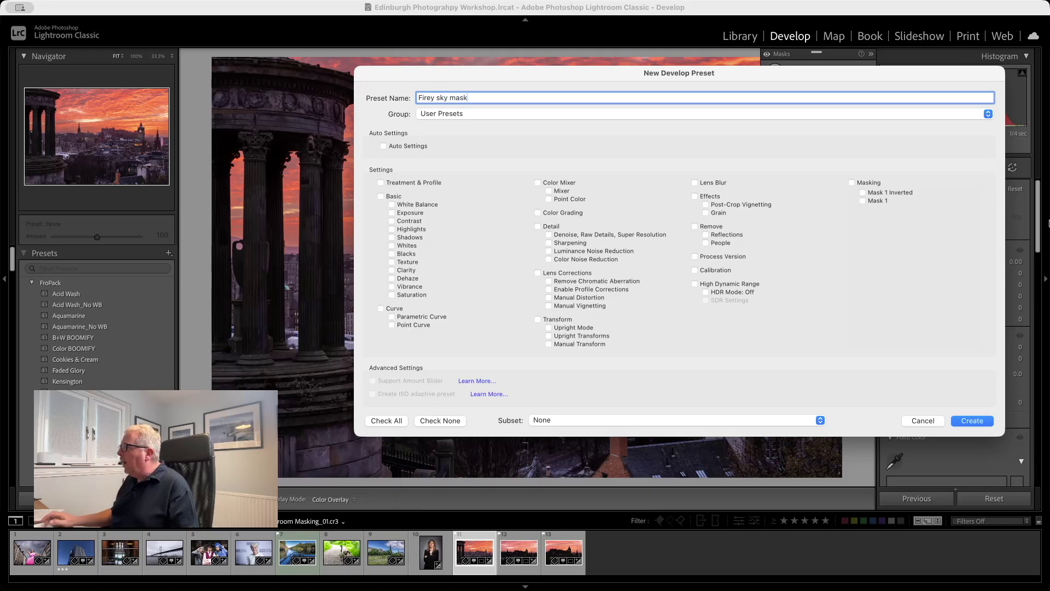
pyautogui.click(851, 184)
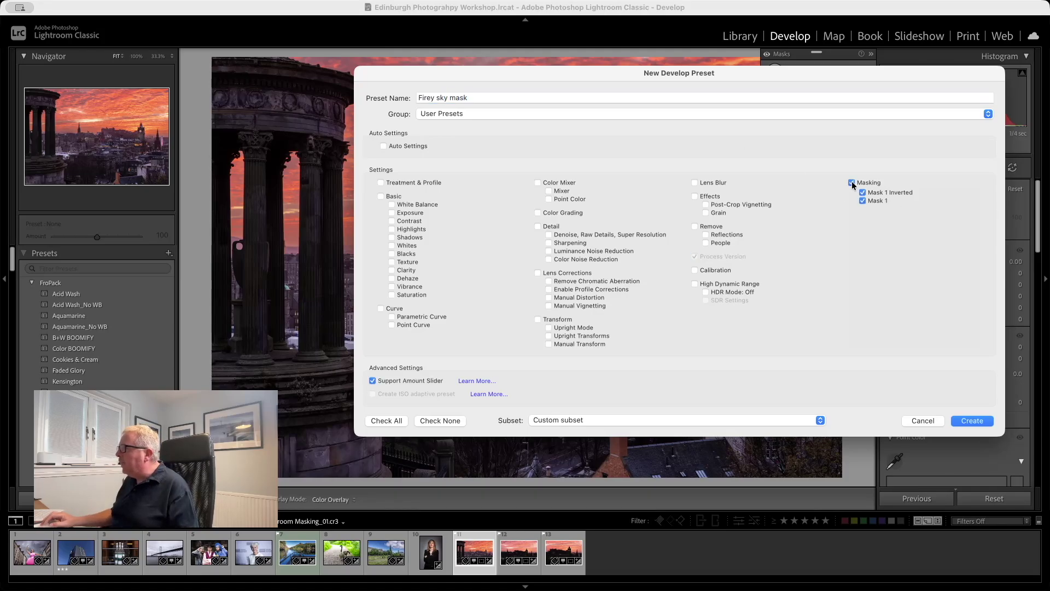
pyautogui.click(972, 420)
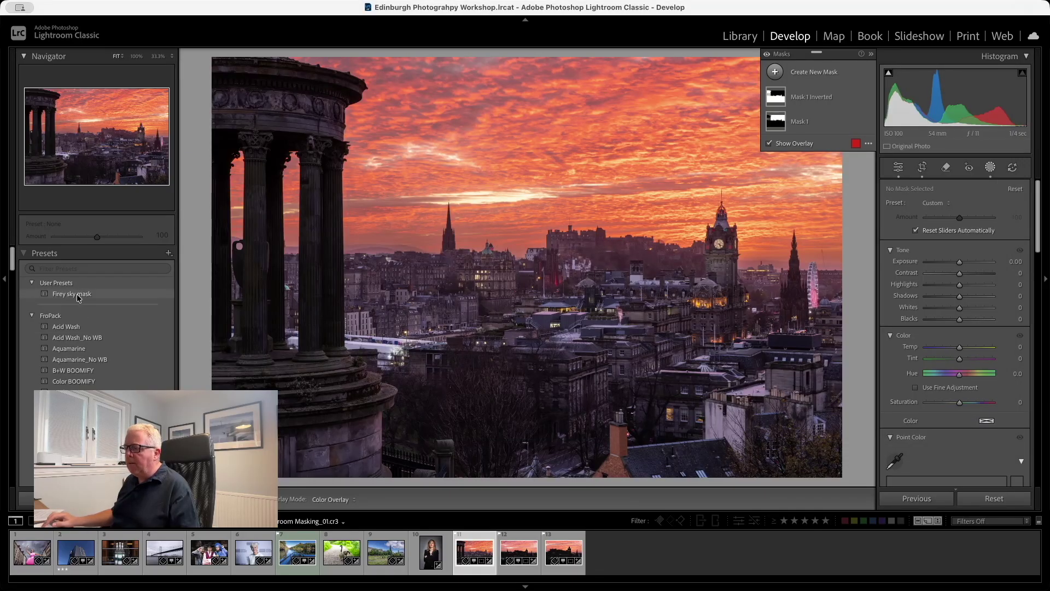
# Apply the Firey sky mask preset to the second sunset skyline photo
pyautogui.click(518, 557)
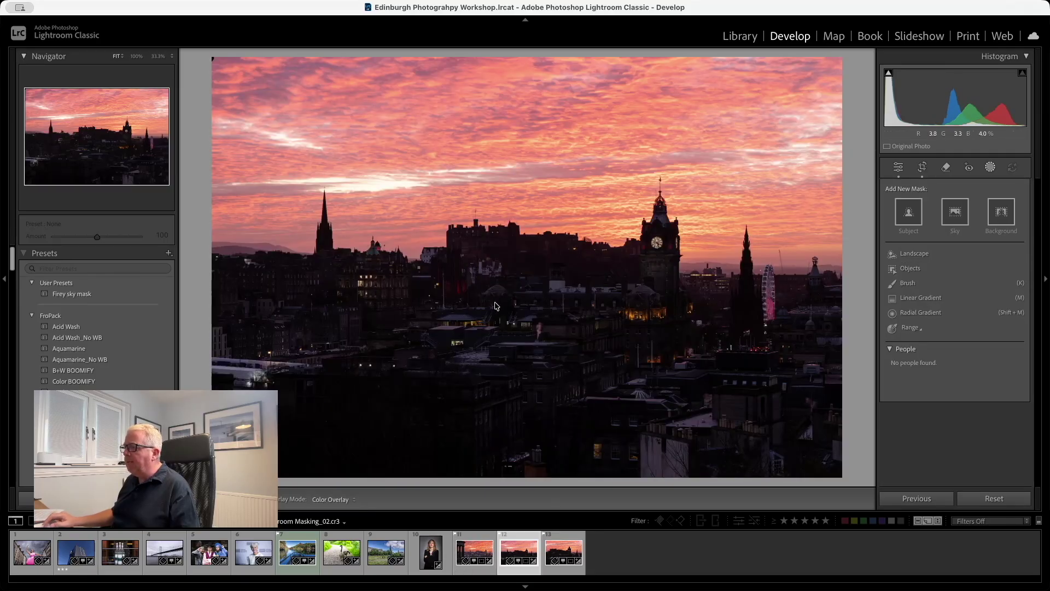
pyautogui.click(88, 295)
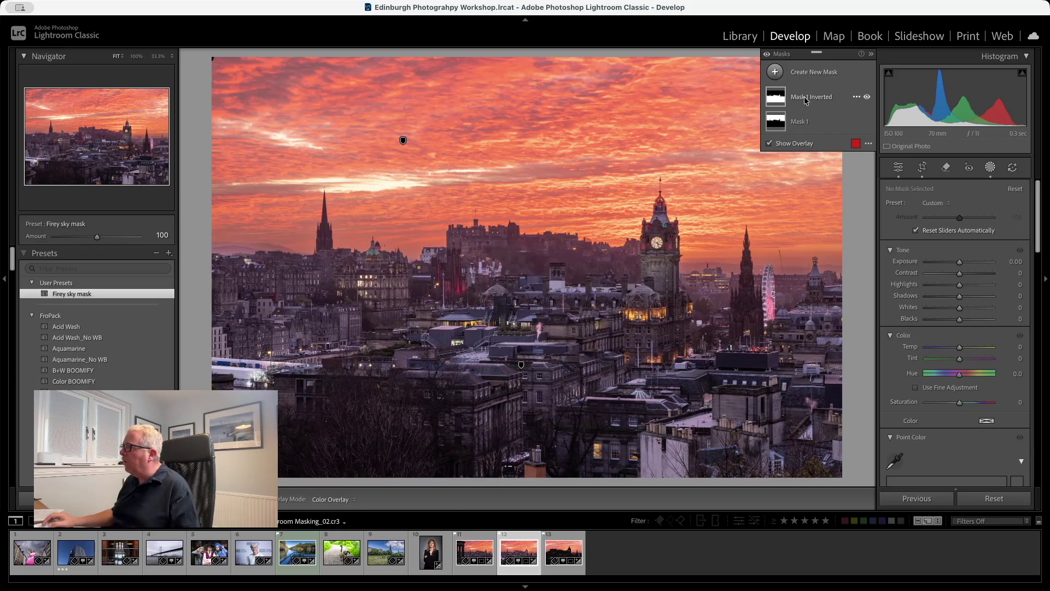
# Examine the coverage of the sky mask and the inverted mask in the second skyline photo using the overlay
pyautogui.click(802, 122)
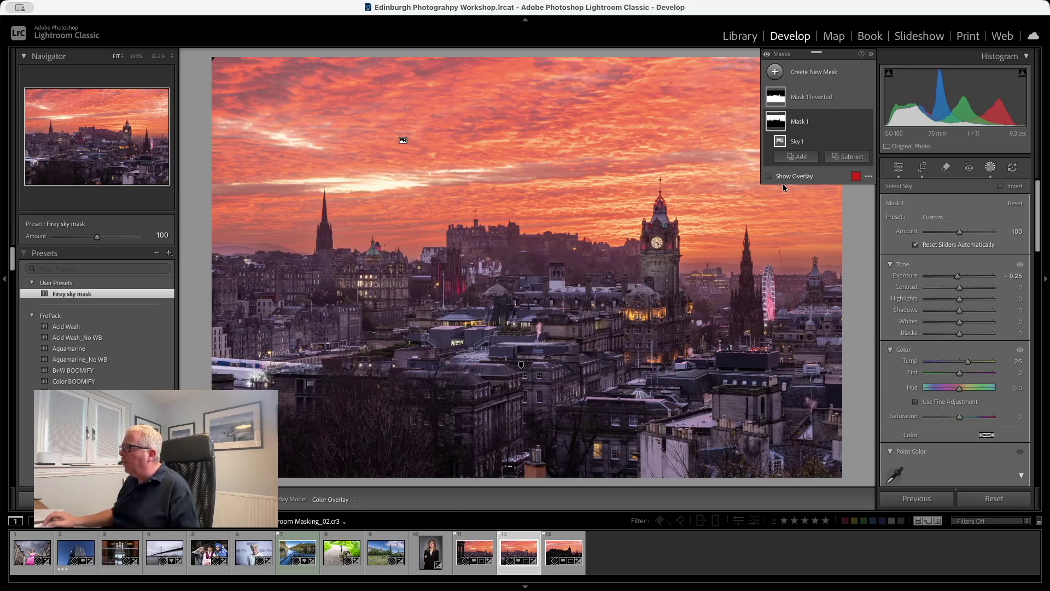
pyautogui.click(769, 176)
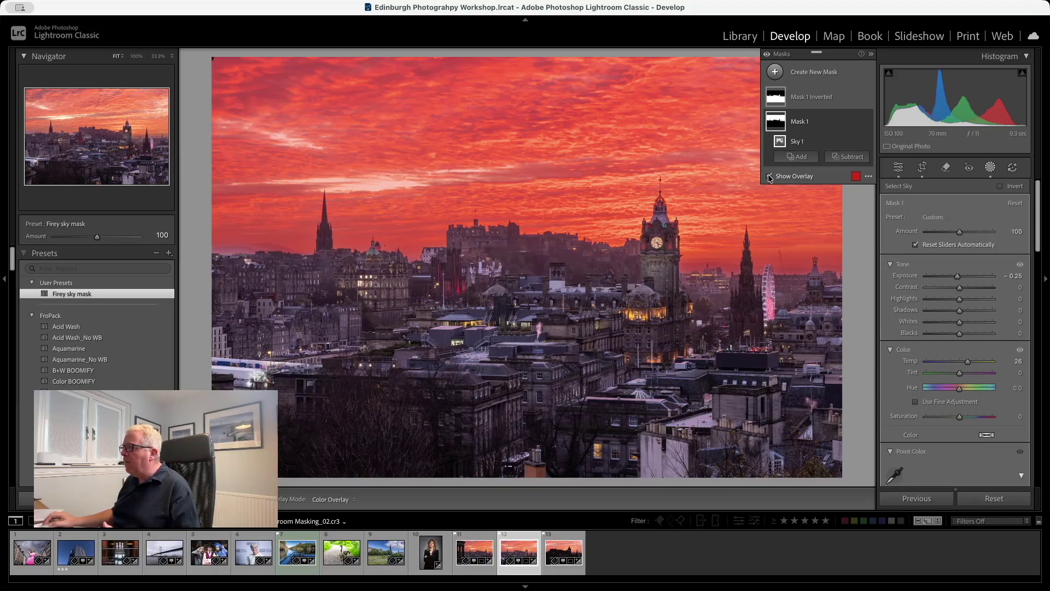
pyautogui.click(805, 102)
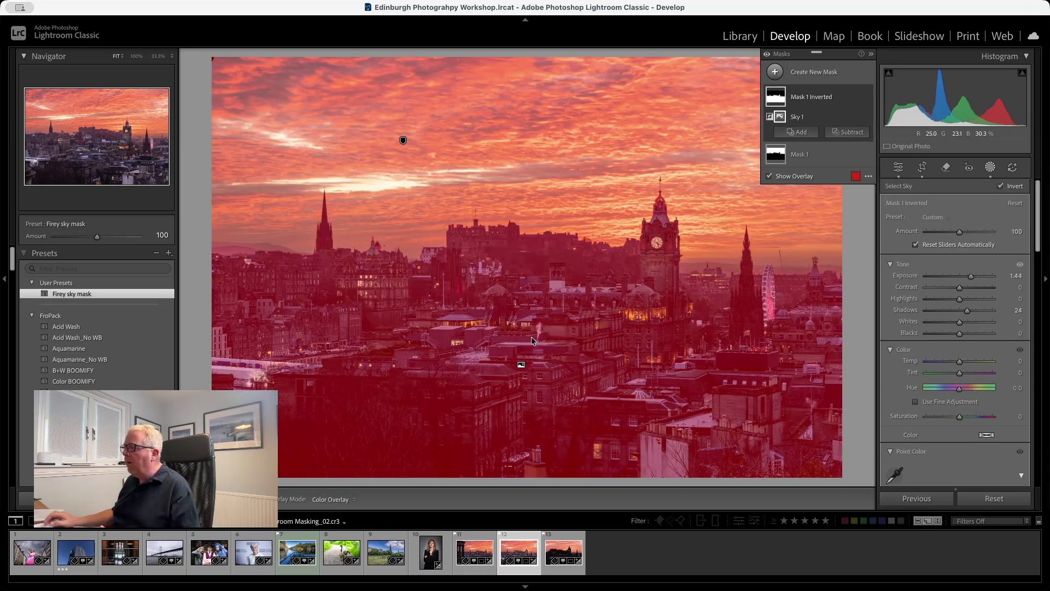
# Apply the Firey sky mask preset to the third sunset skyline photo with the clock tower
pyautogui.click(563, 552)
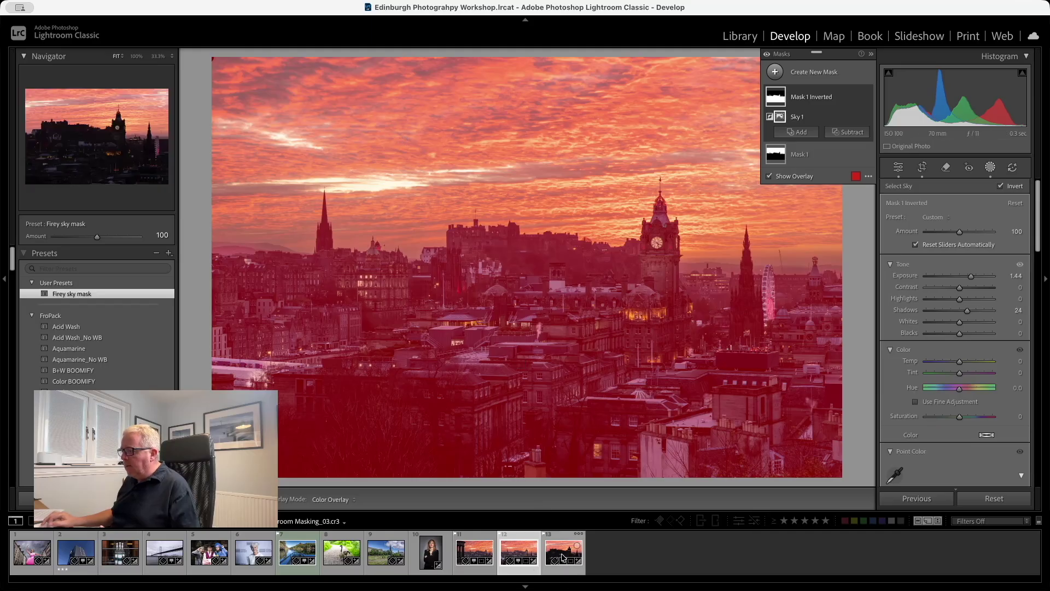
pyautogui.click(70, 293)
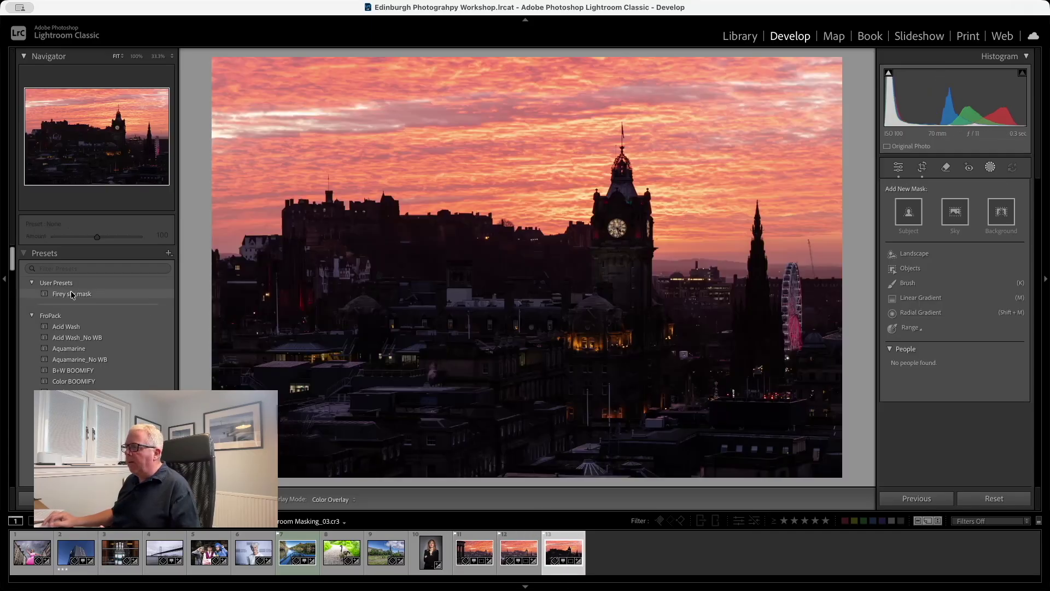